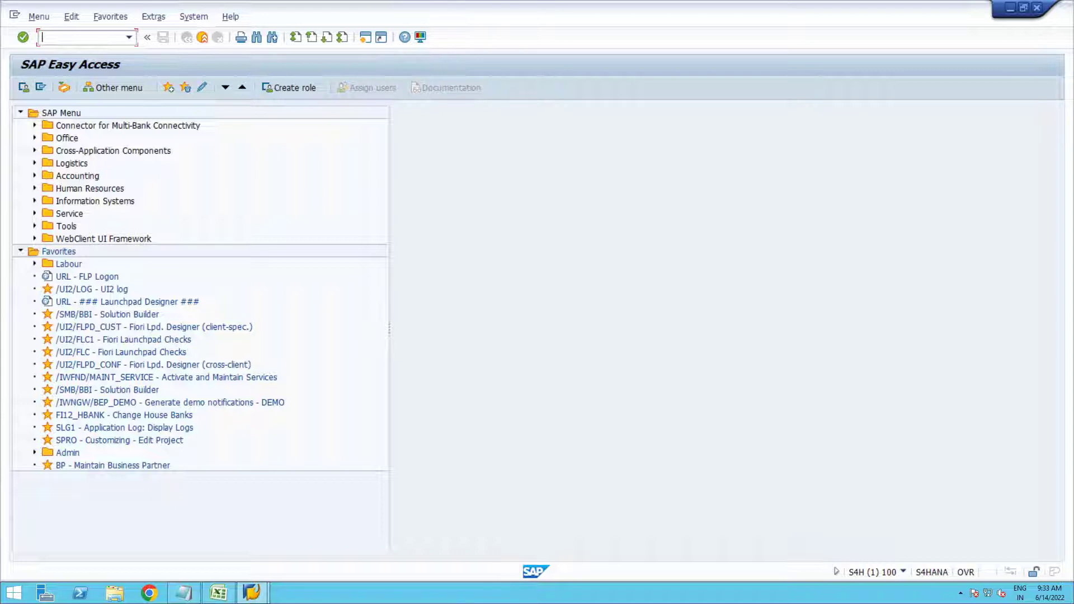
Step: Switch to the STO Scenario workbook in Excel and review the master data prerequisites in rows 1 to 5
click(219, 593)
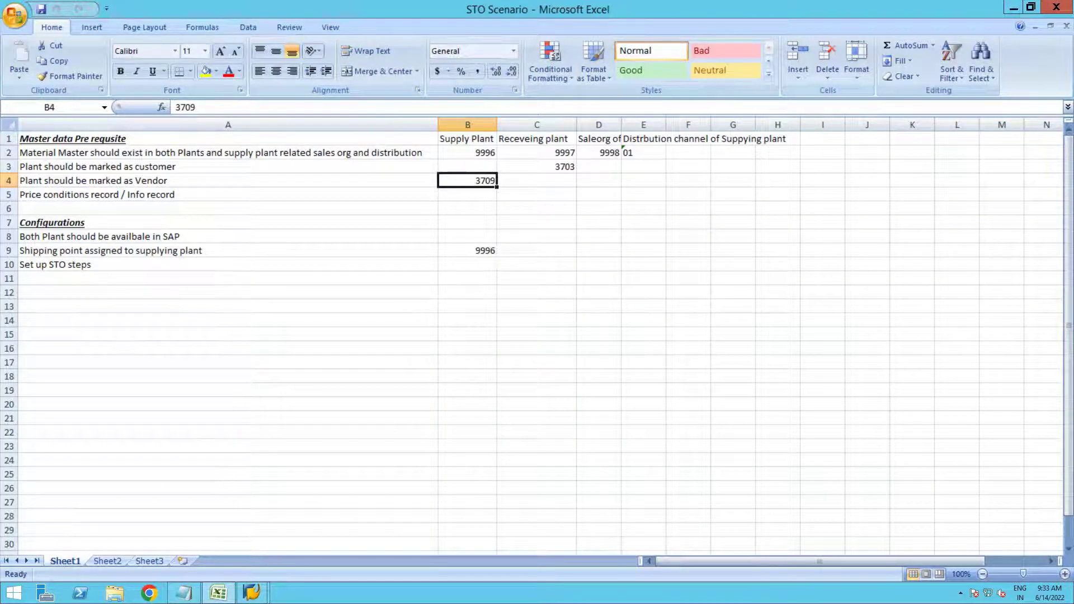
click(228, 139)
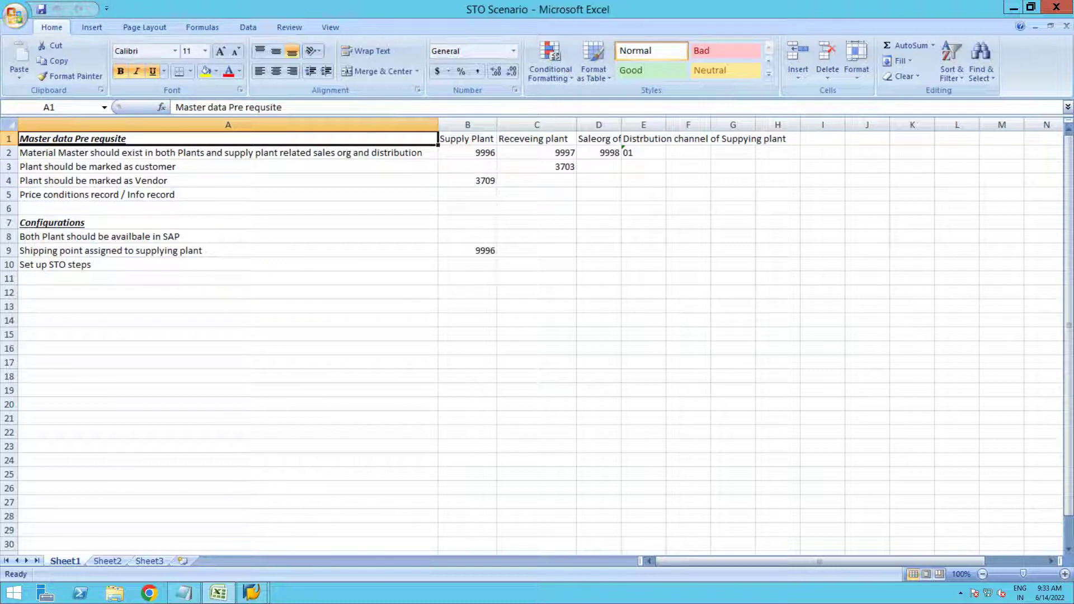
key(Down)
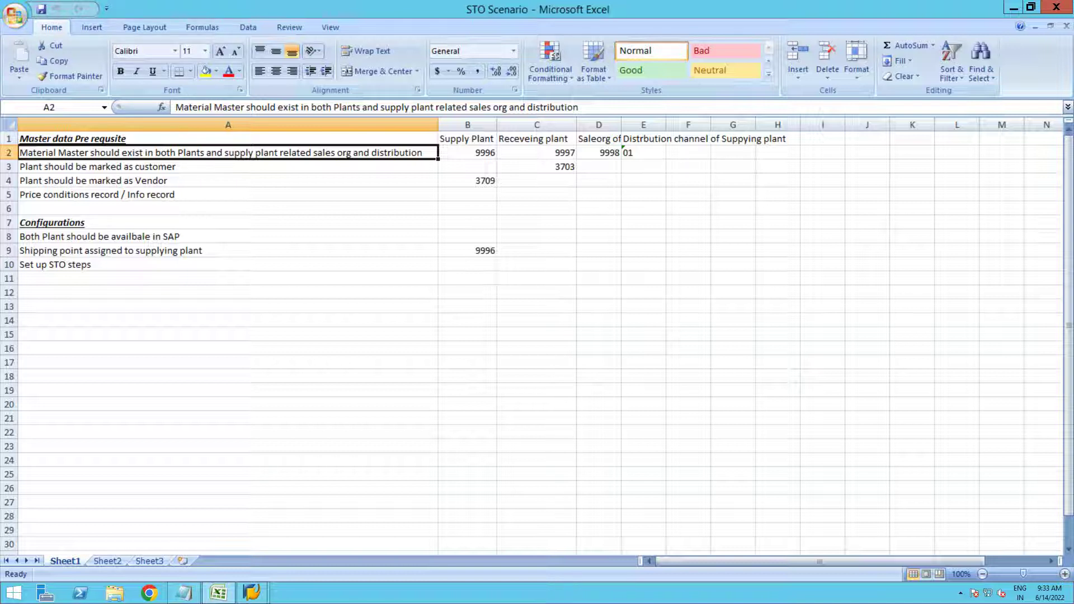
click(228, 167)
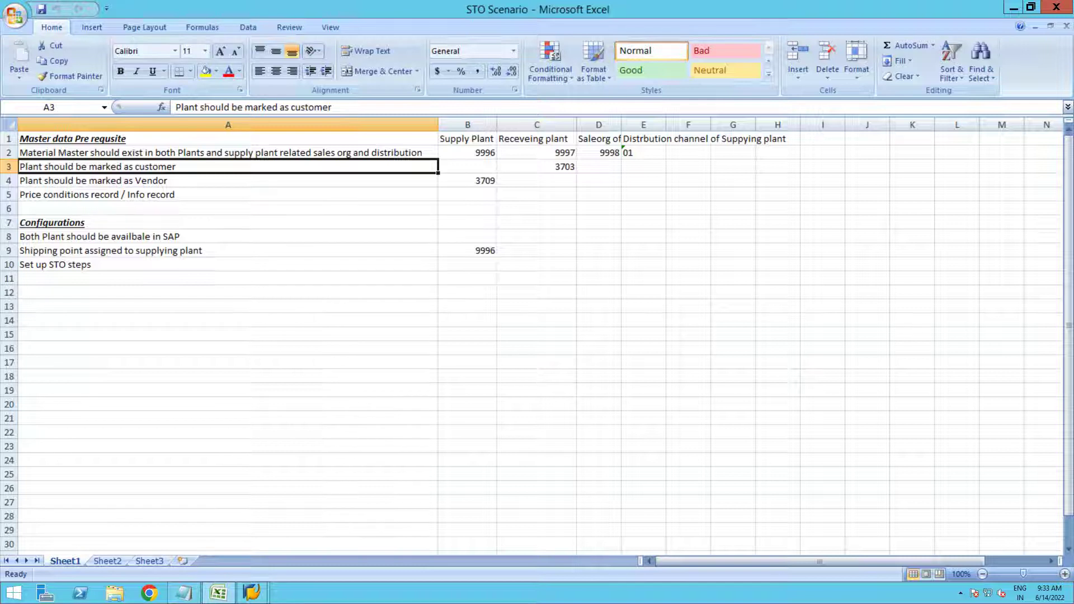
click(227, 180)
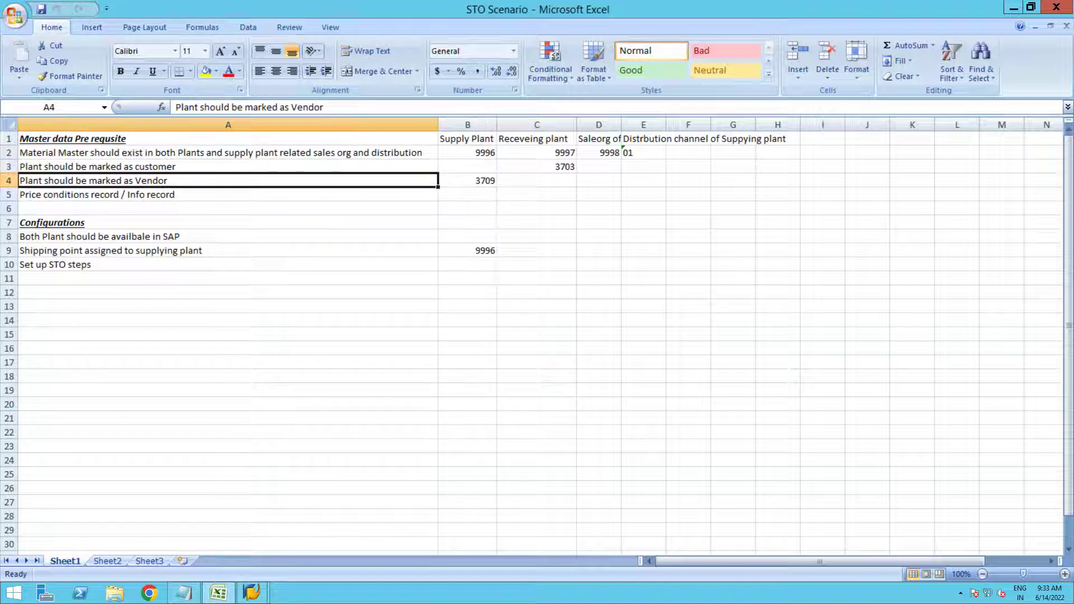
click(228, 194)
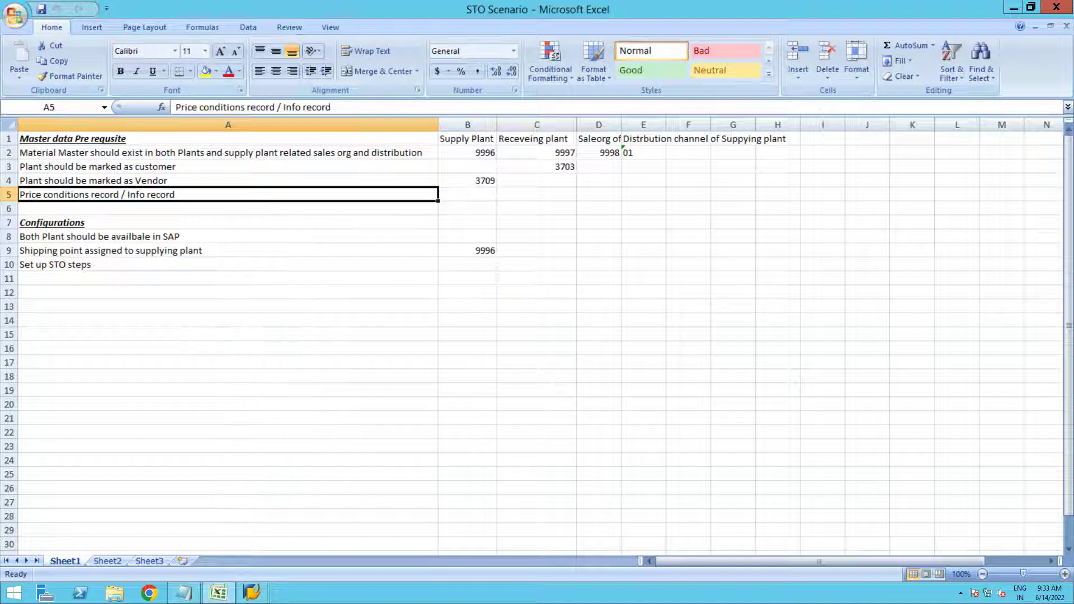
drag(228, 153, 228, 194)
Step: Review the Configurations list covering plant availability, shipping point assignment and STO setup steps
click(228, 222)
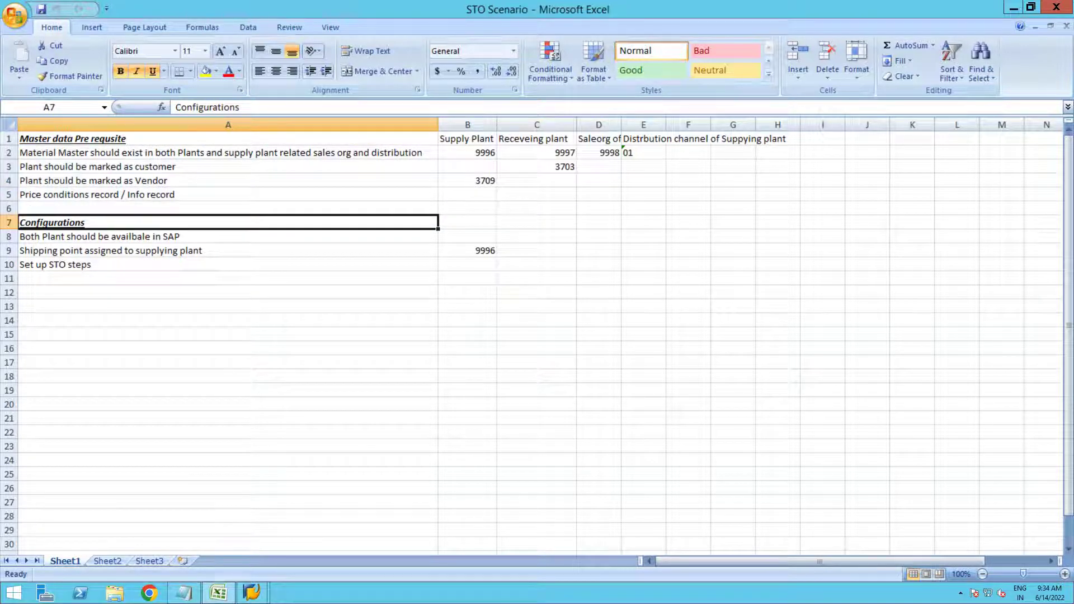
click(227, 236)
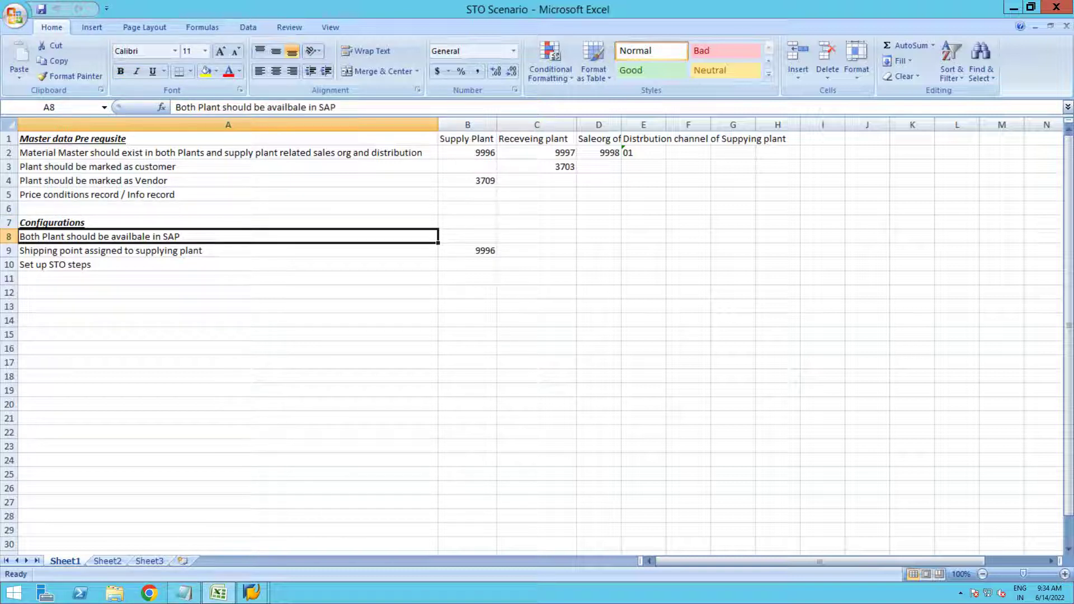
click(228, 250)
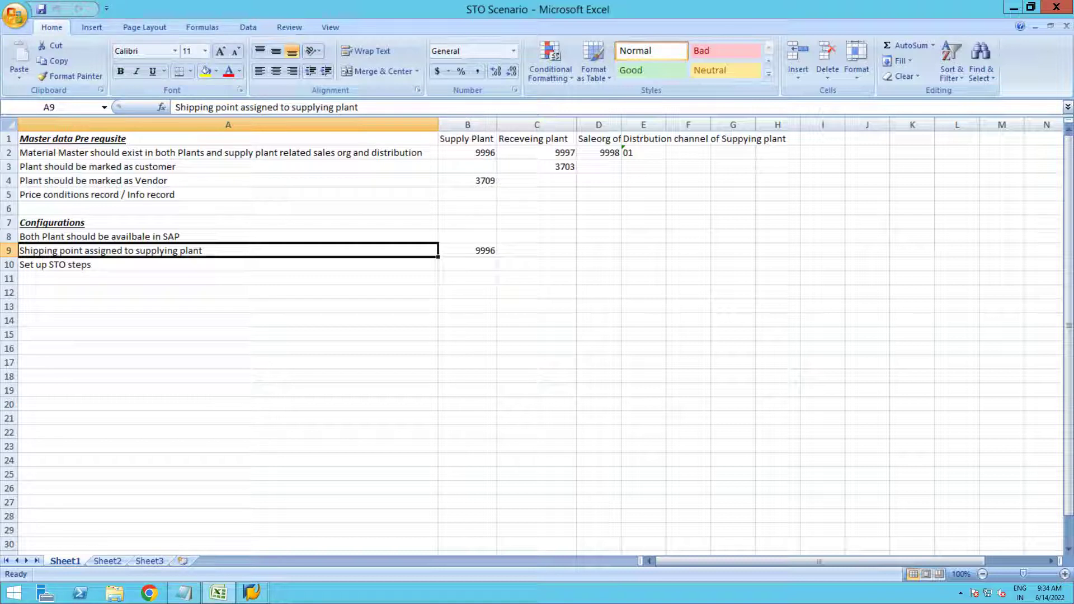
click(227, 264)
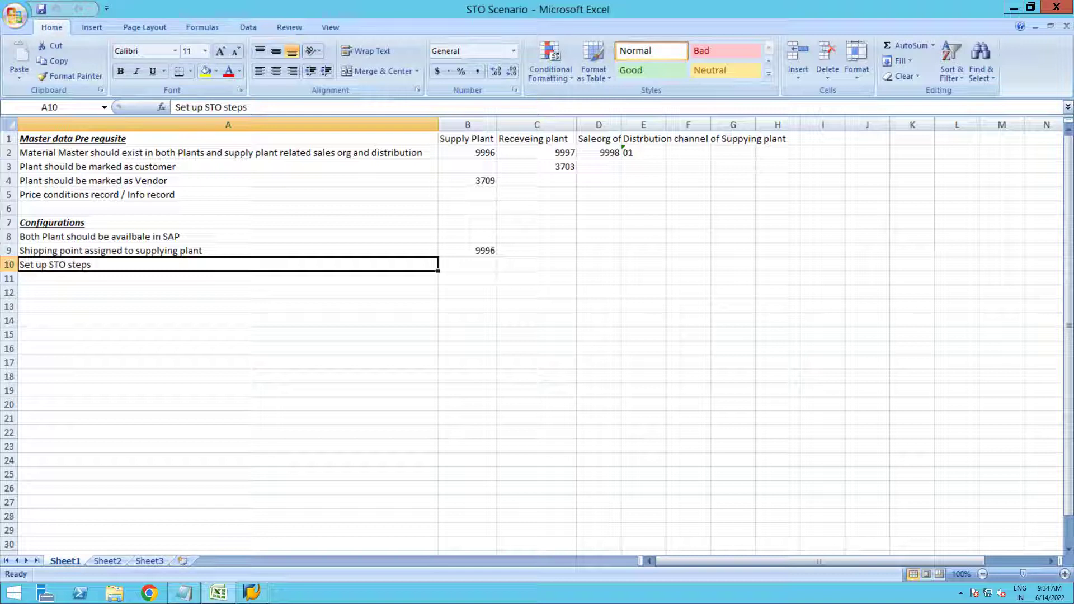
Step: Switch to the SAP Easy Access window and open transaction MM03
click(251, 593)
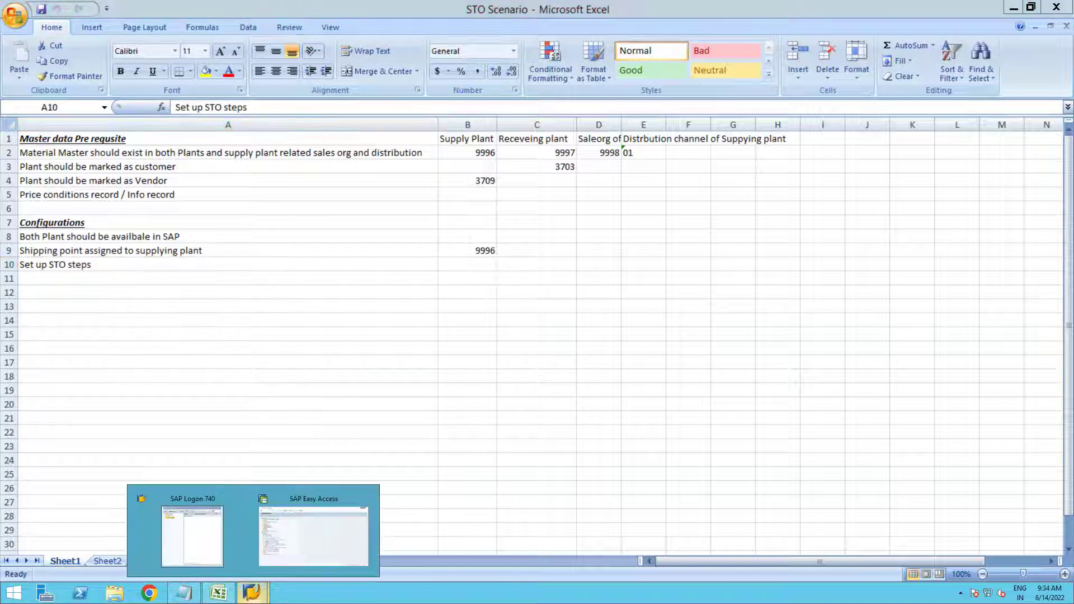
click(313, 534)
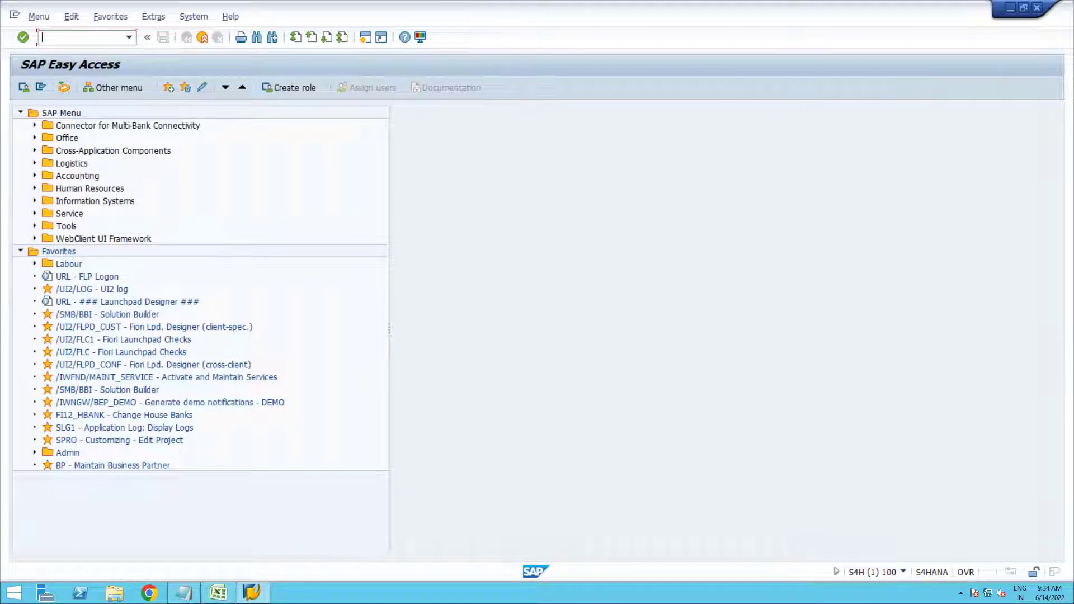
text(/nmm03)
key(Return)
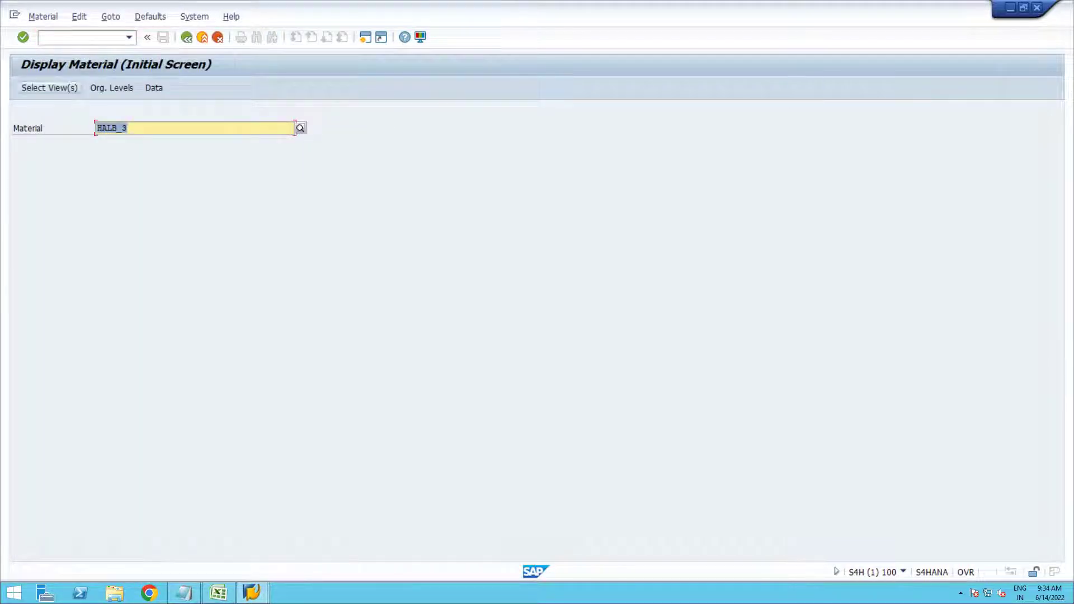
Step: Select the Basic Data 1 and 2, Sales Org. Data 1 and 2, and Sales: General/Plant Data views for material HALB_3
key(Return)
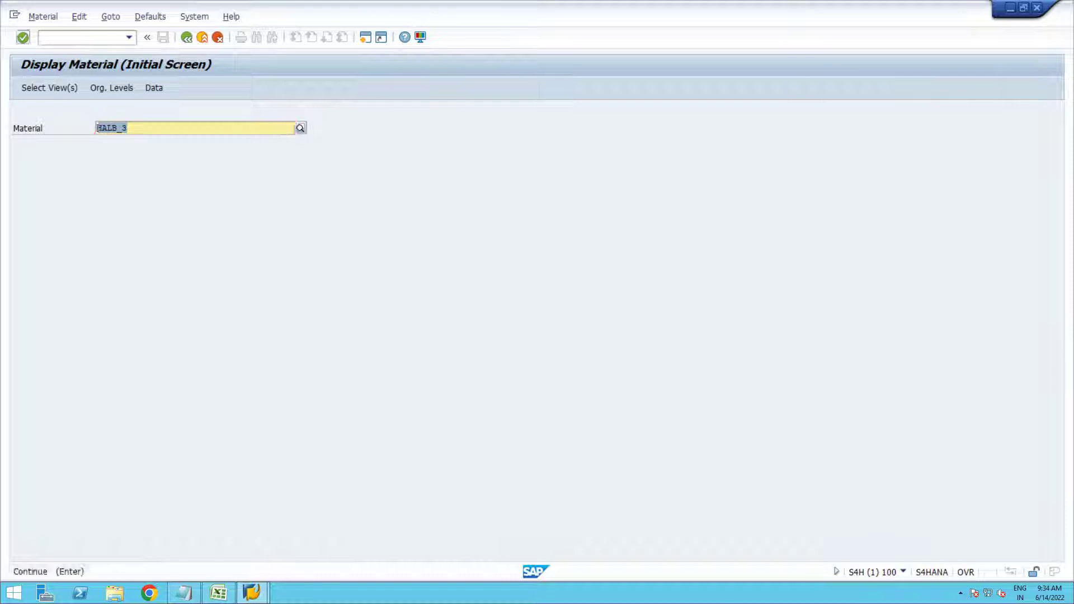
click(328, 484)
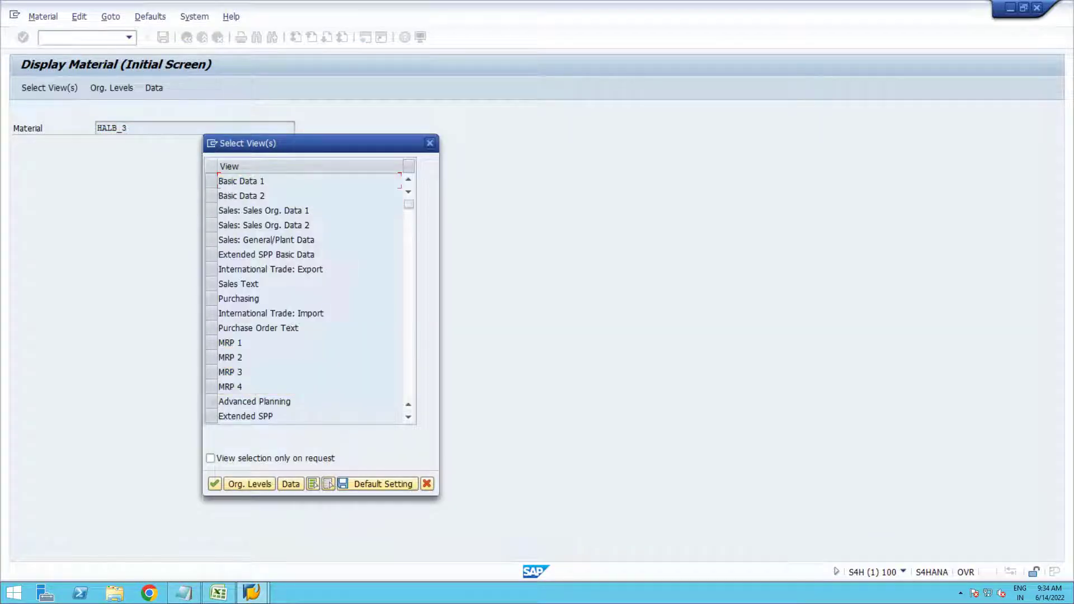
click(211, 181)
click(211, 195)
drag(219, 195, 218, 239)
key(Return)
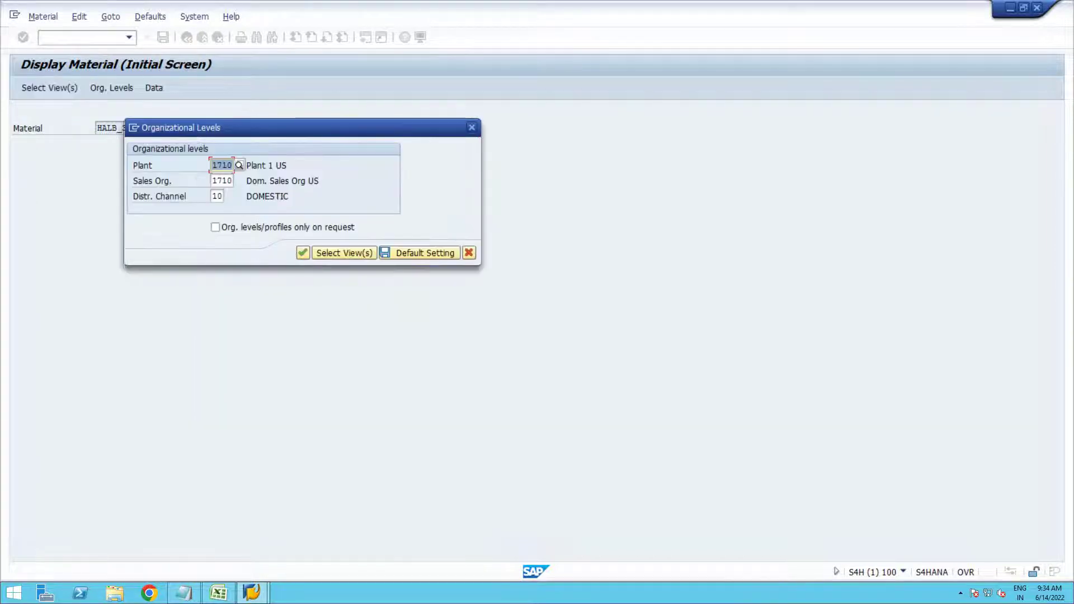
Step: Set the organizational levels to plant 9996, sales organization 9998 and distribution channel 01, and display the material
text(9999)
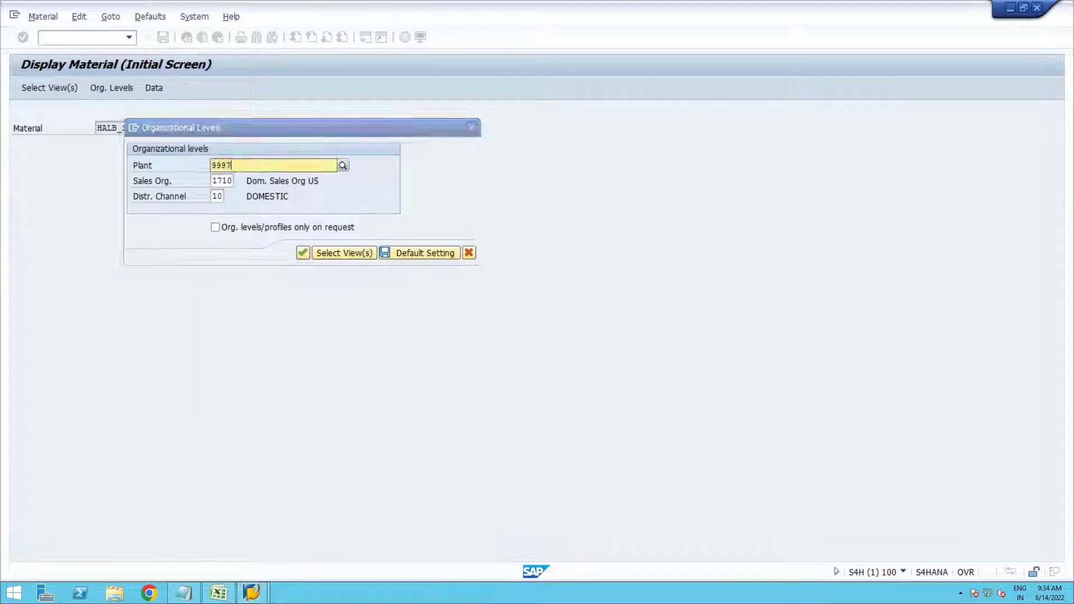
key(BackSpace)
text(6)
key(Return)
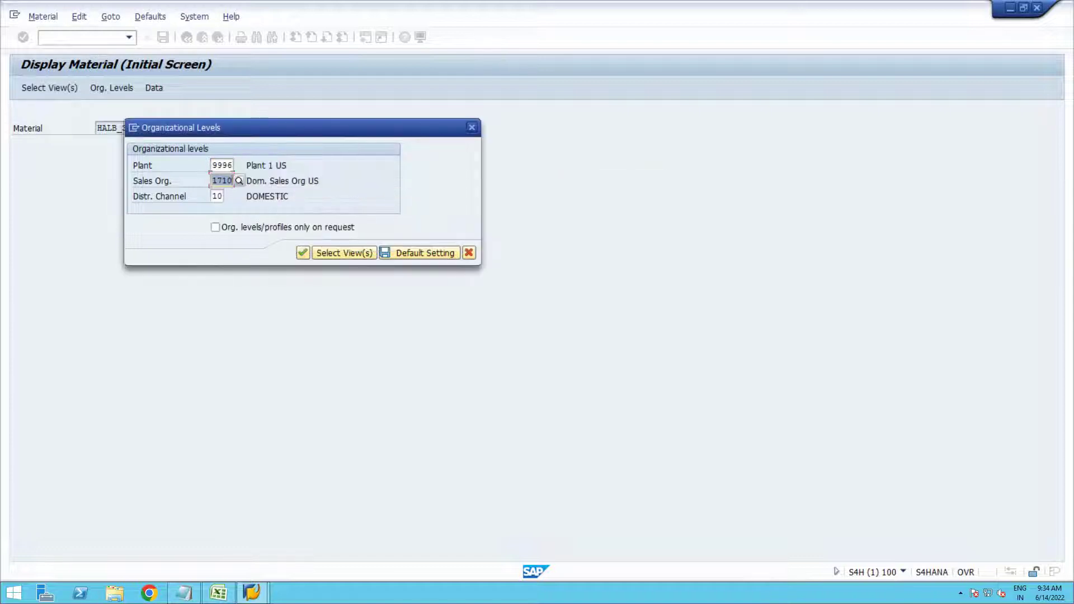
text(99)
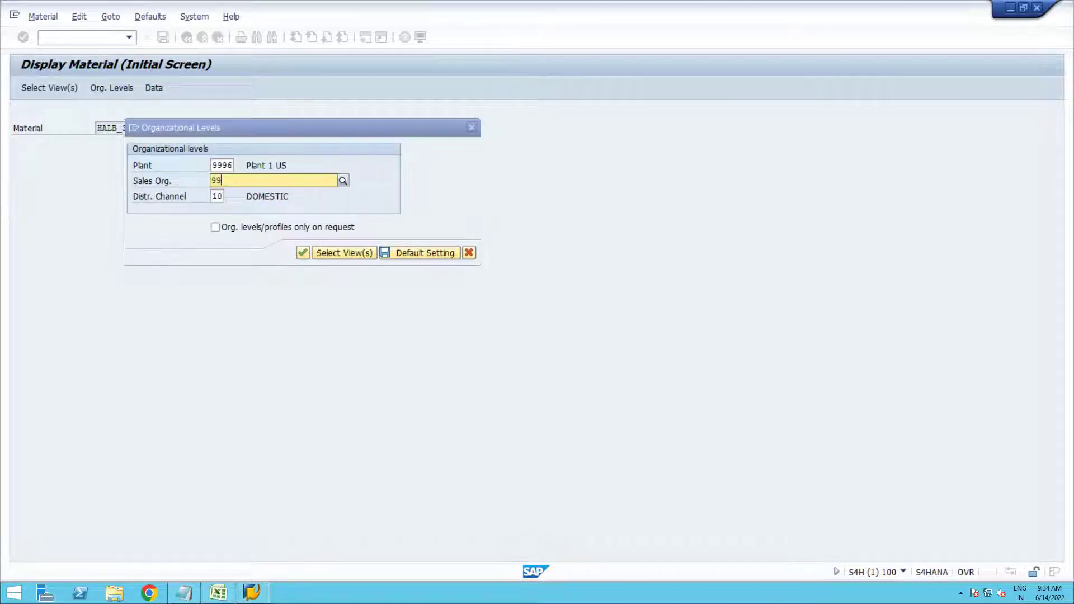
text(98)
key(Return)
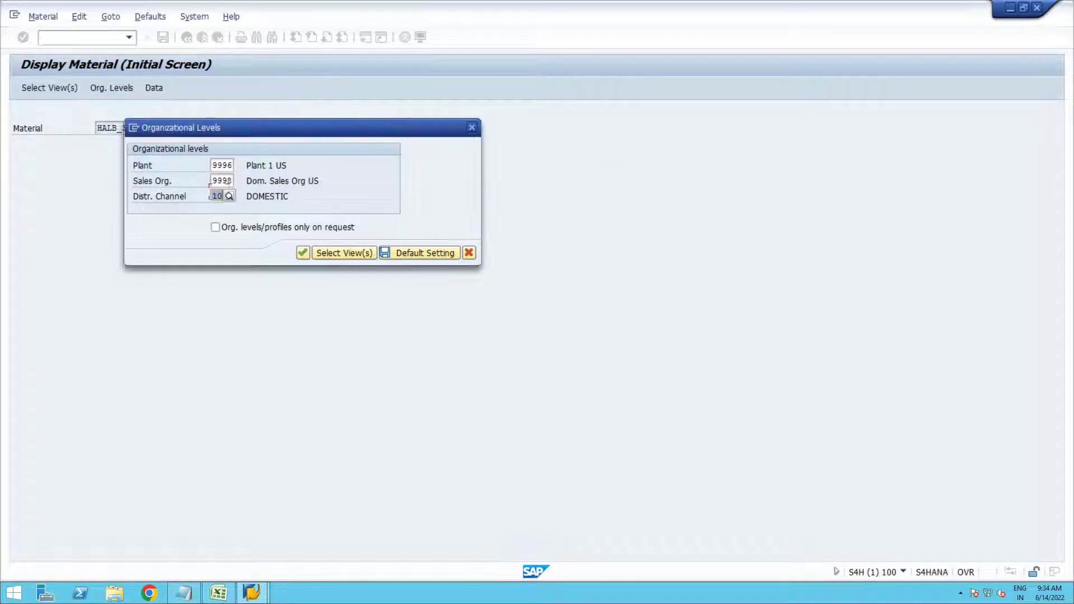
text(10)
key(Return)
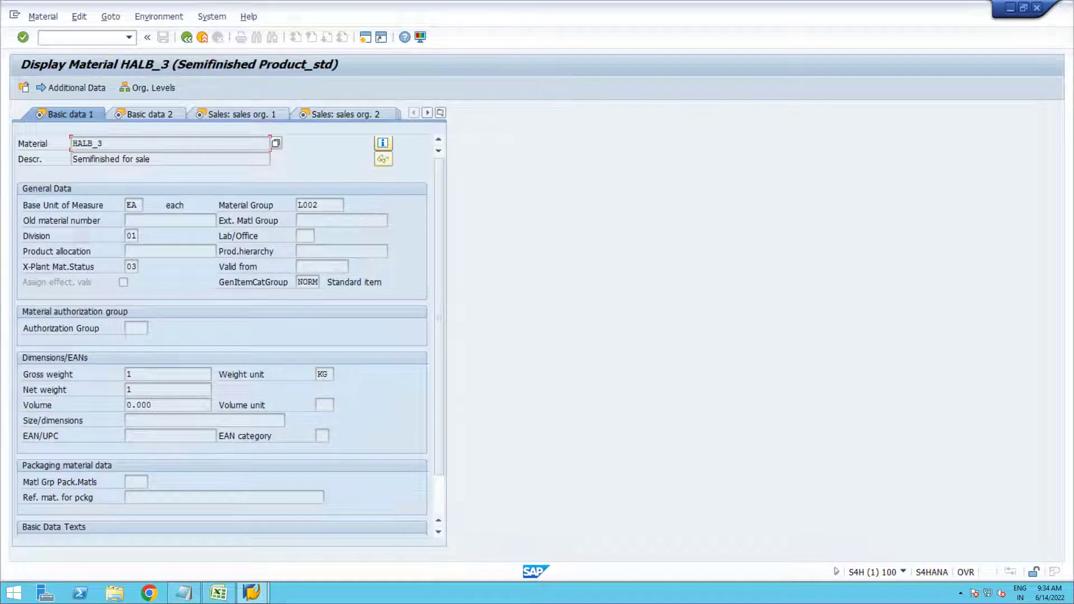
Step: Check the sales organization in the first sales view, and the loading group and plant in the General/Plant view
click(242, 114)
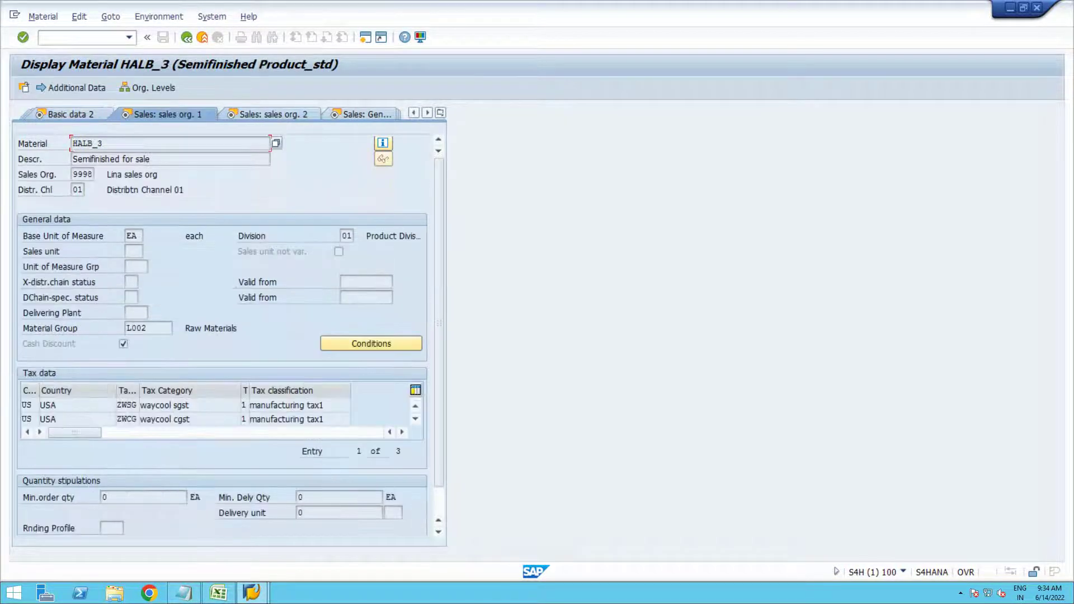
drag(72, 174, 94, 174)
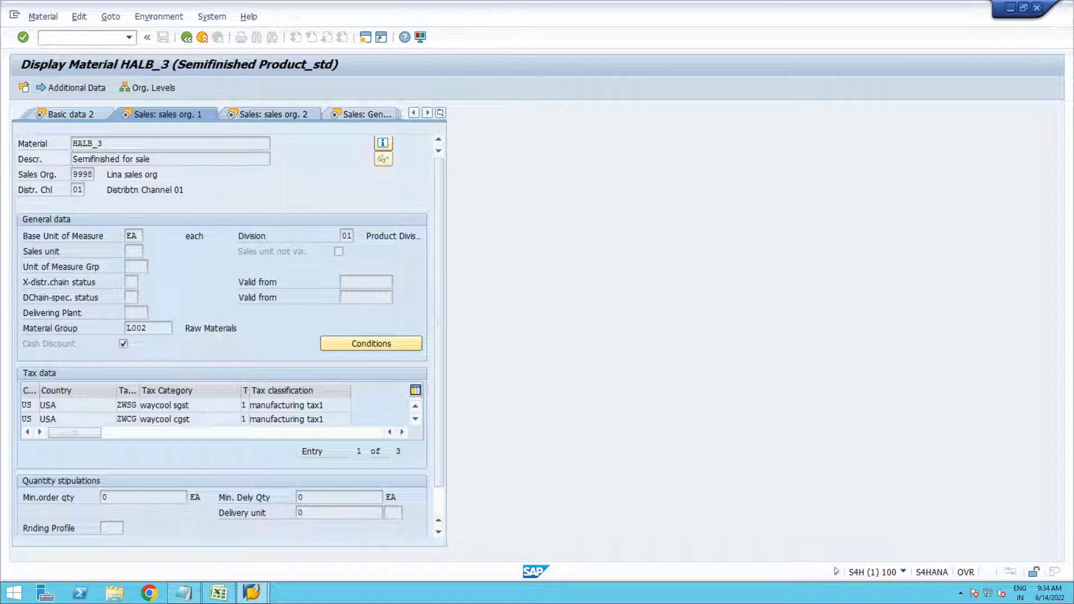
click(235, 115)
click(252, 116)
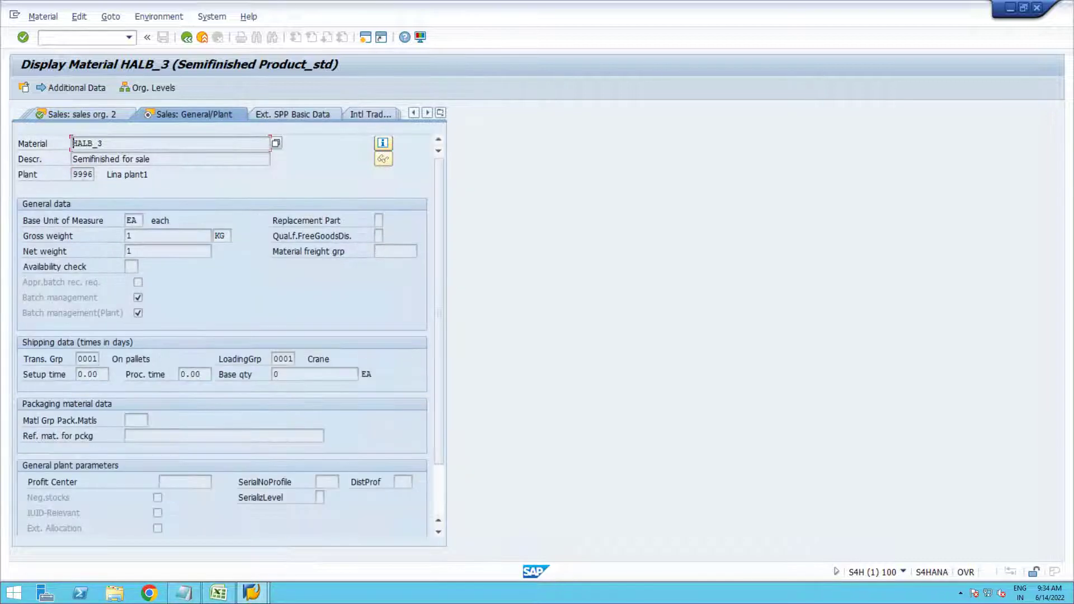
click(291, 359)
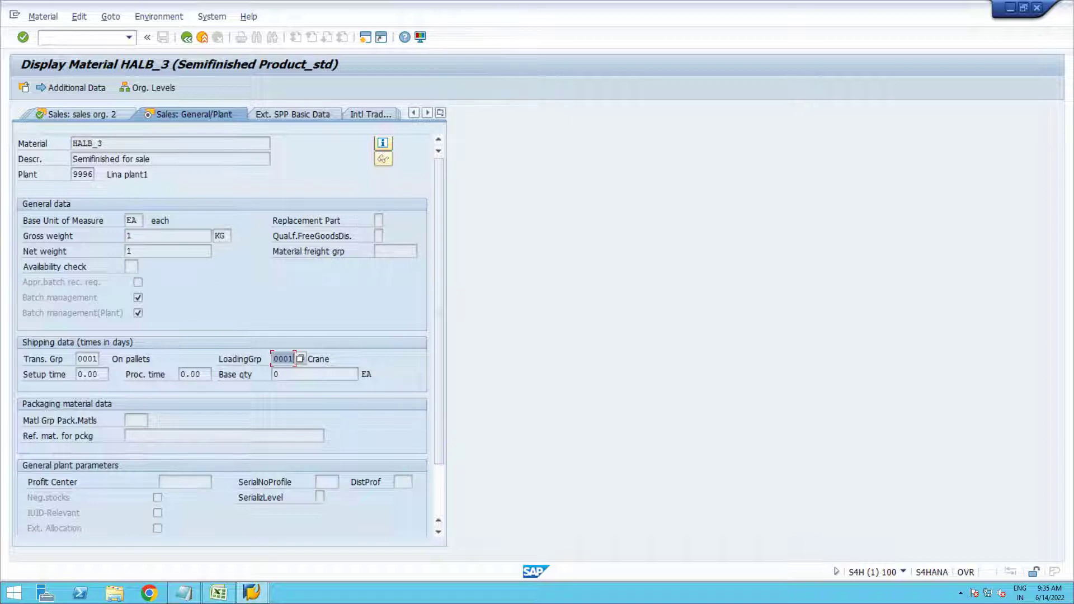
drag(72, 174, 93, 174)
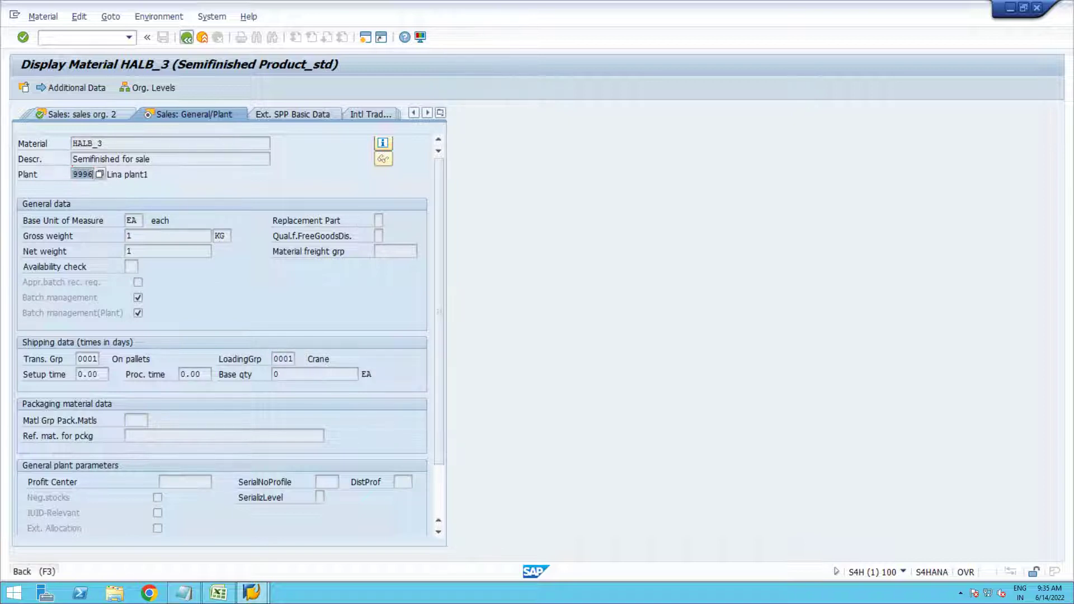
Step: Redisplay material HALB_3 with the Basic Data 1, Basic Data 2 and Purchasing views for plant 9997
click(186, 37)
key(Return)
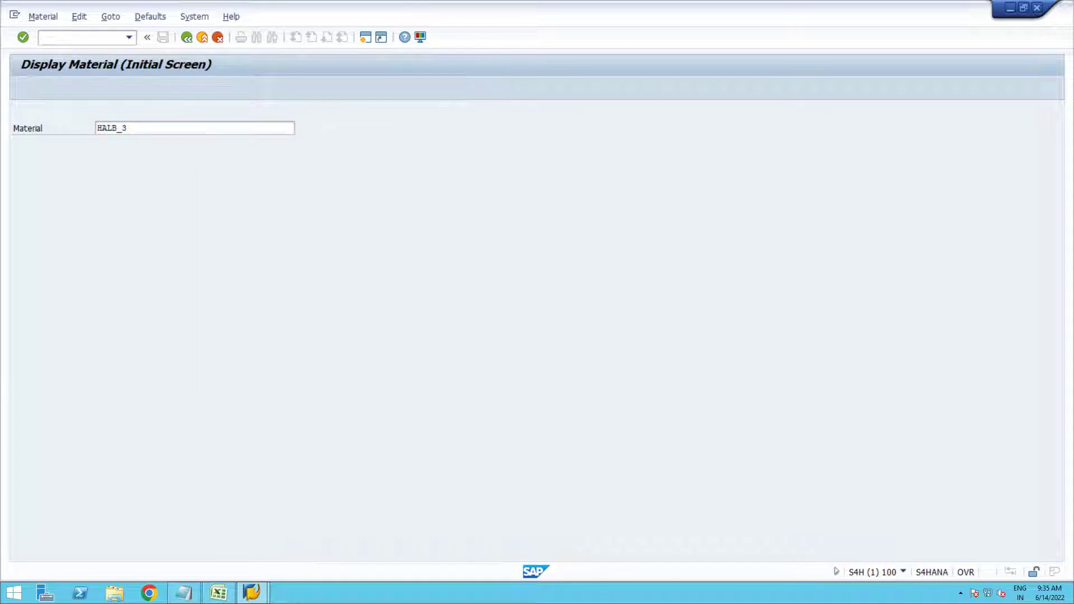
click(328, 484)
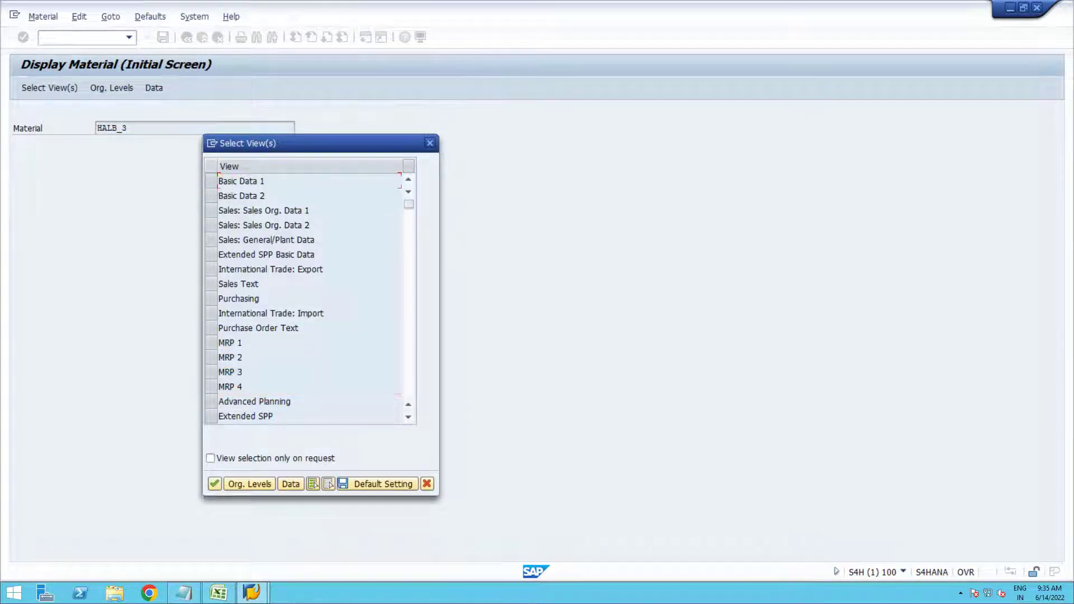
click(211, 181)
click(211, 195)
click(211, 298)
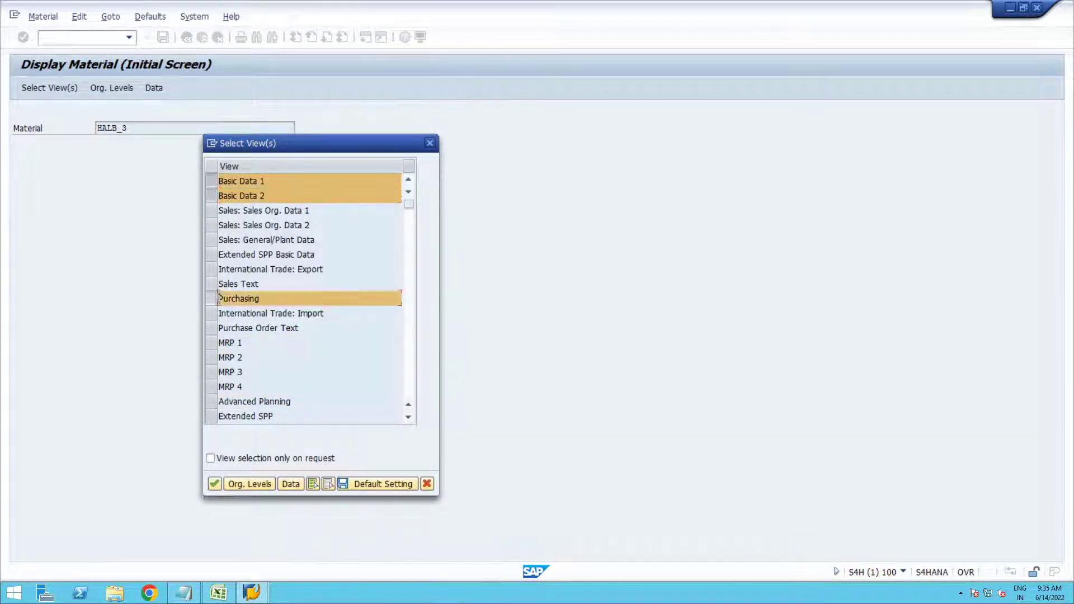
click(215, 484)
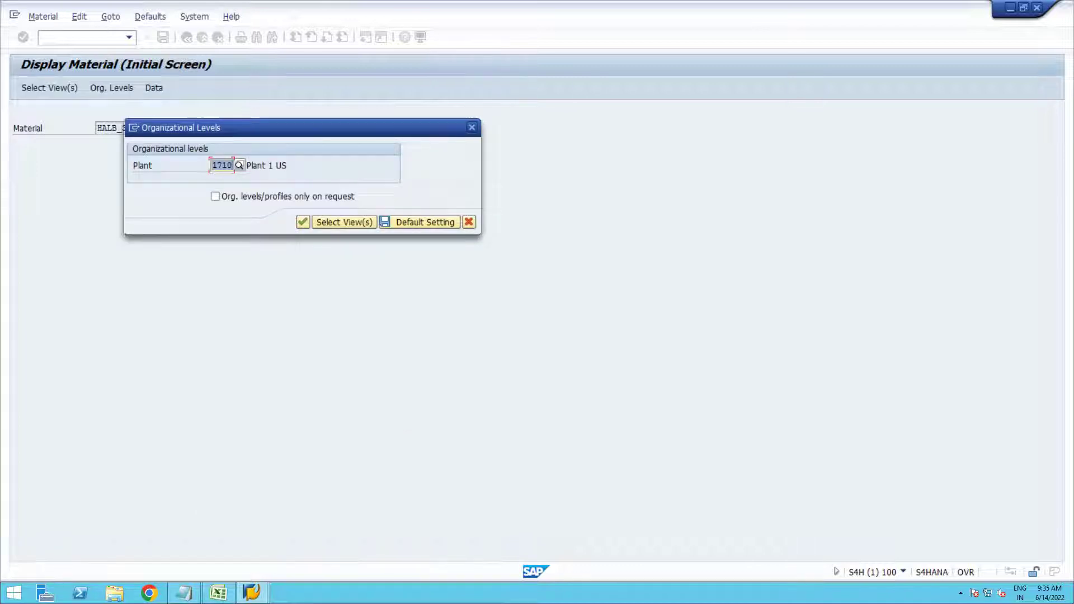
text(9997)
key(Return)
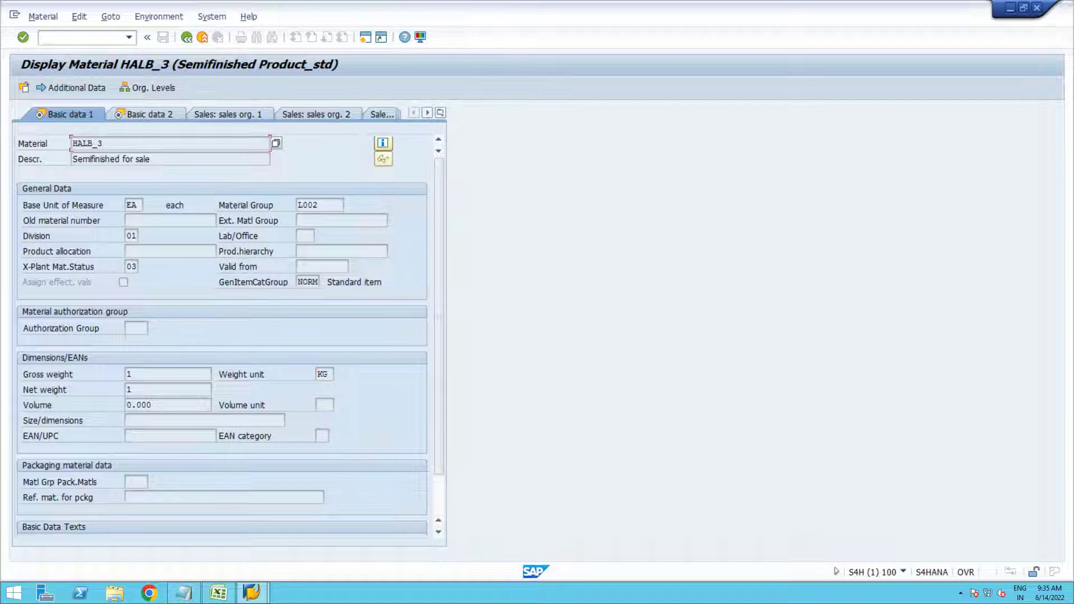
Step: Go through to the Purchasing view and check the plant and material fields
key(Return)
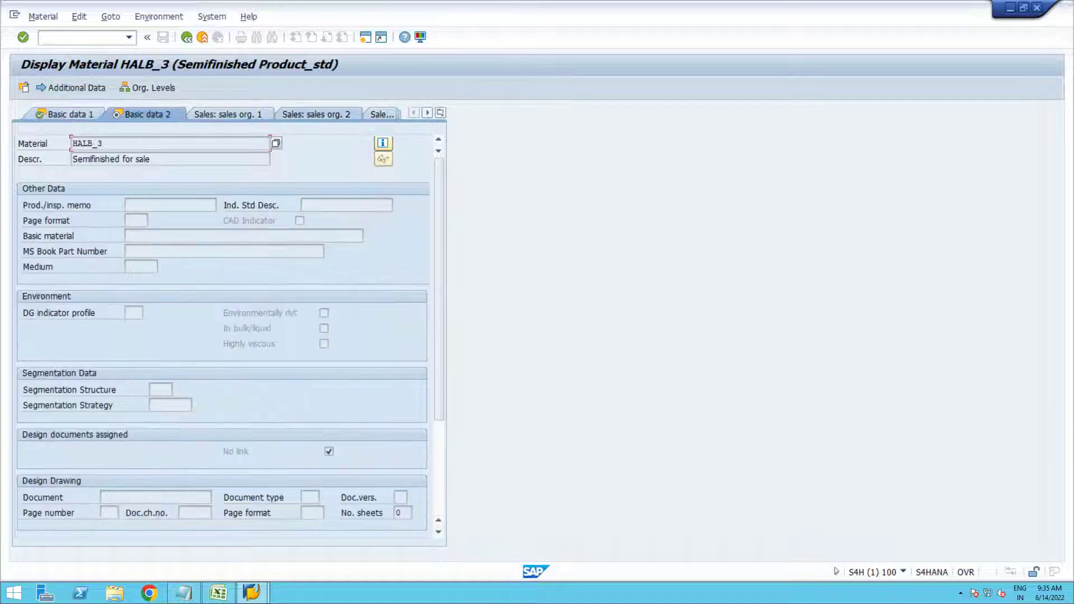
key(Return)
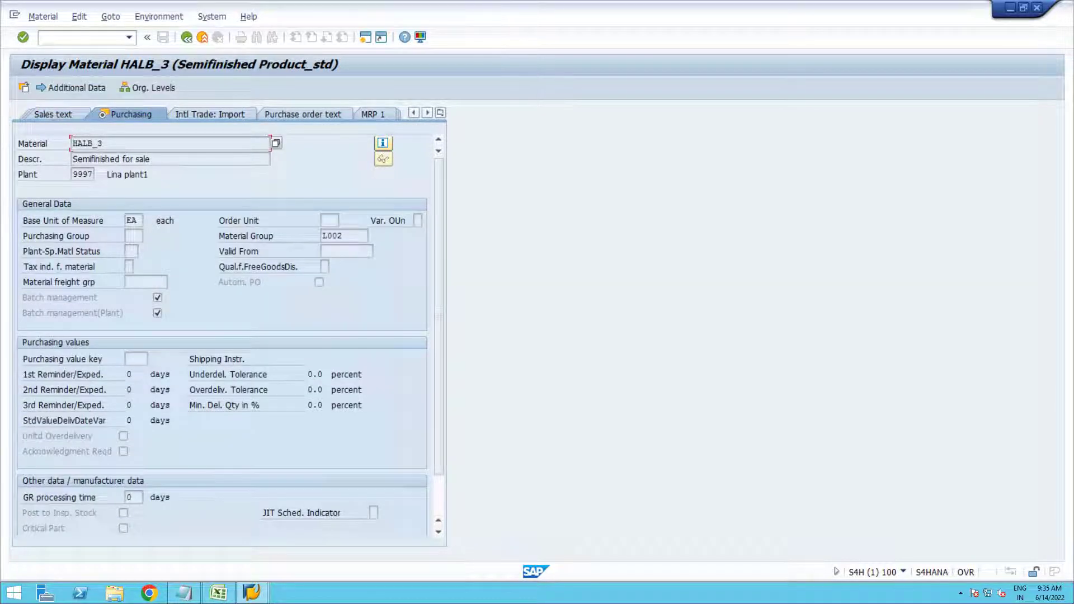
double_click(82, 174)
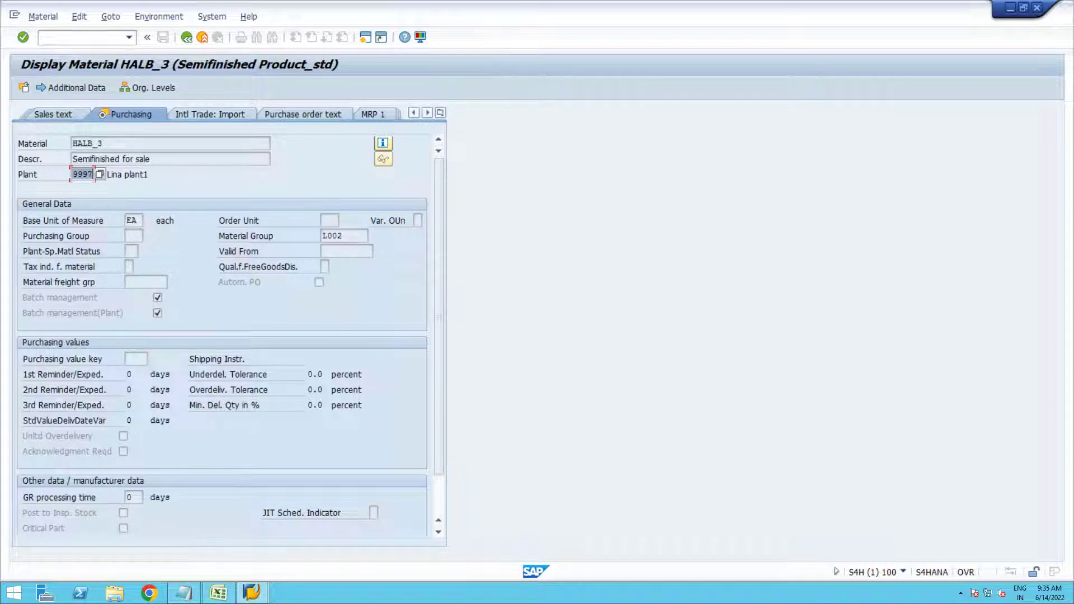
drag(103, 143, 71, 143)
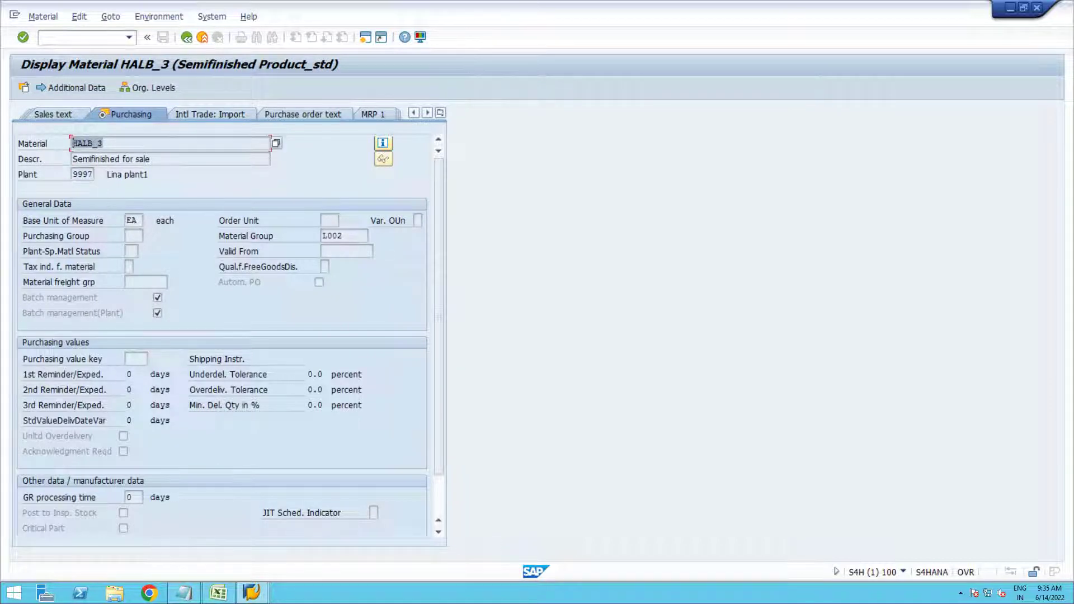
Step: Start business partner maintenance (BP), open the partner for "9996 Plant as vendor", and check its business partner and vendor numbers
click(82, 37)
text(/nbp)
key(Return)
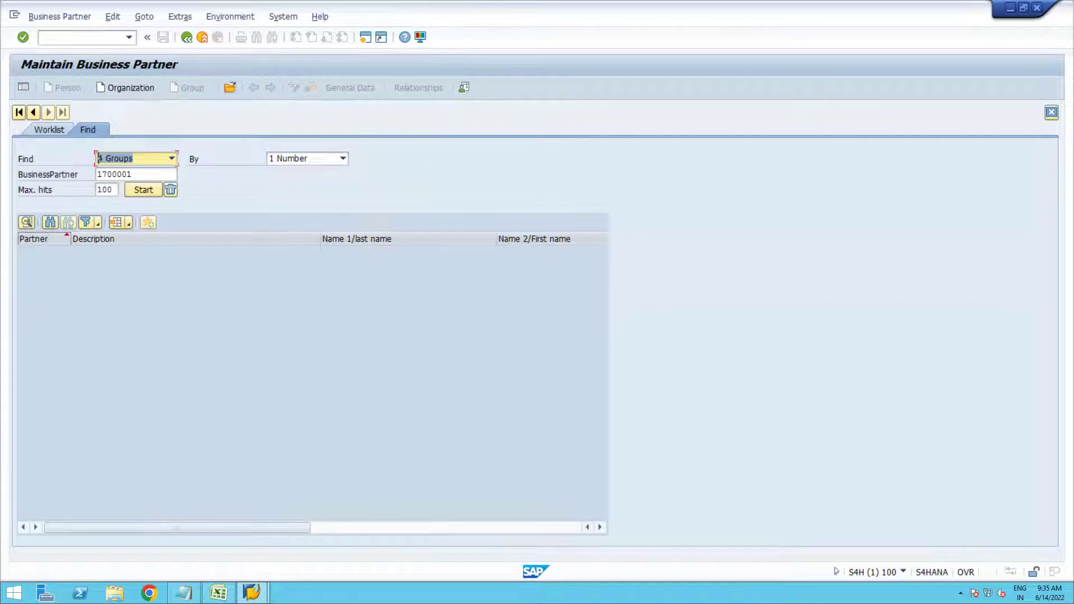
click(229, 87)
key(Down)
key(Down)
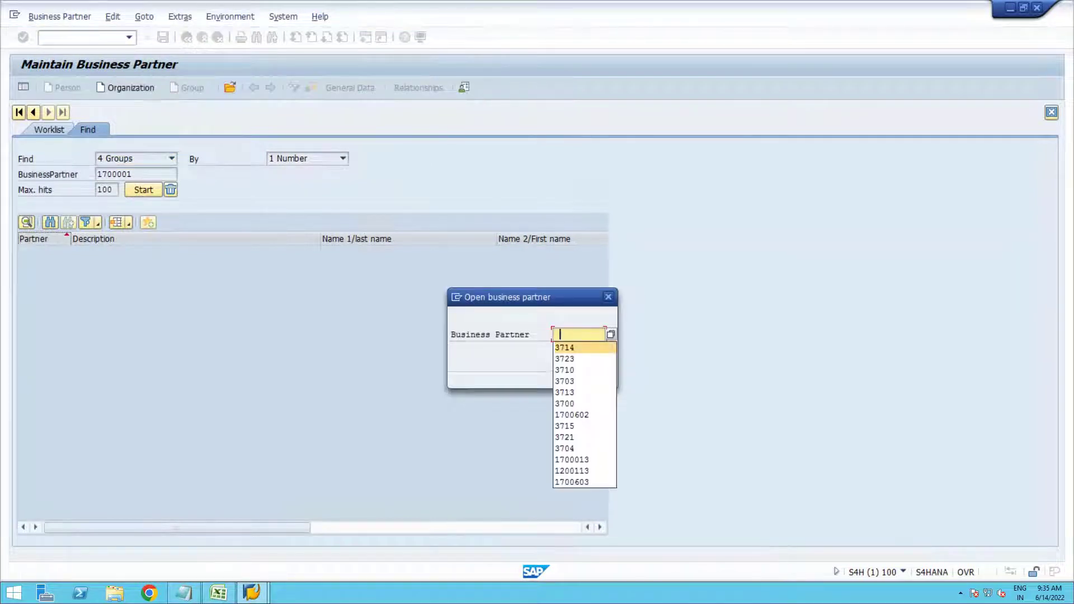
key(Return)
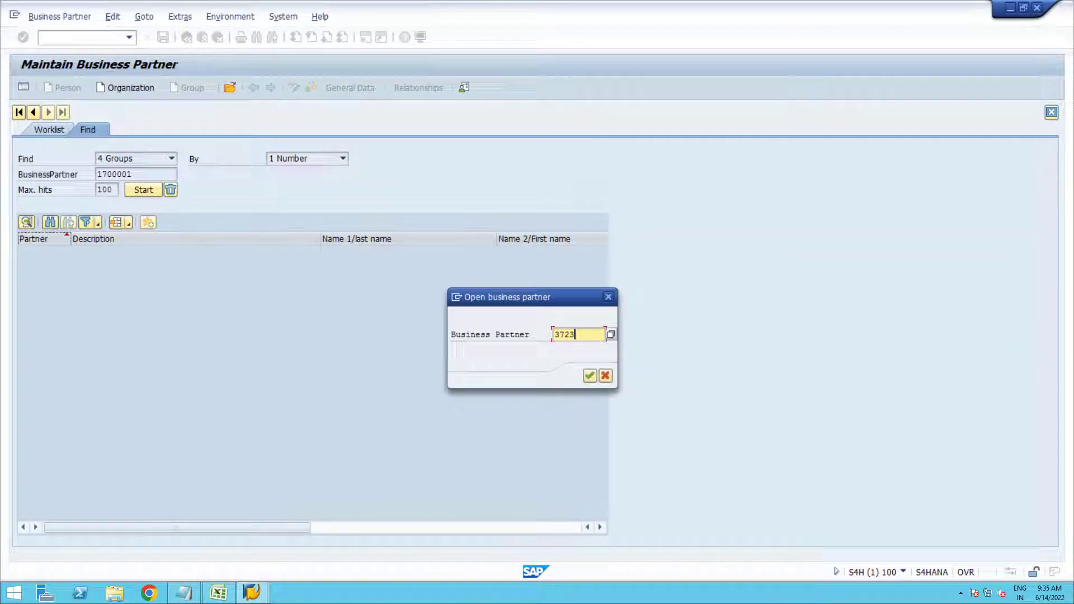
key(Return)
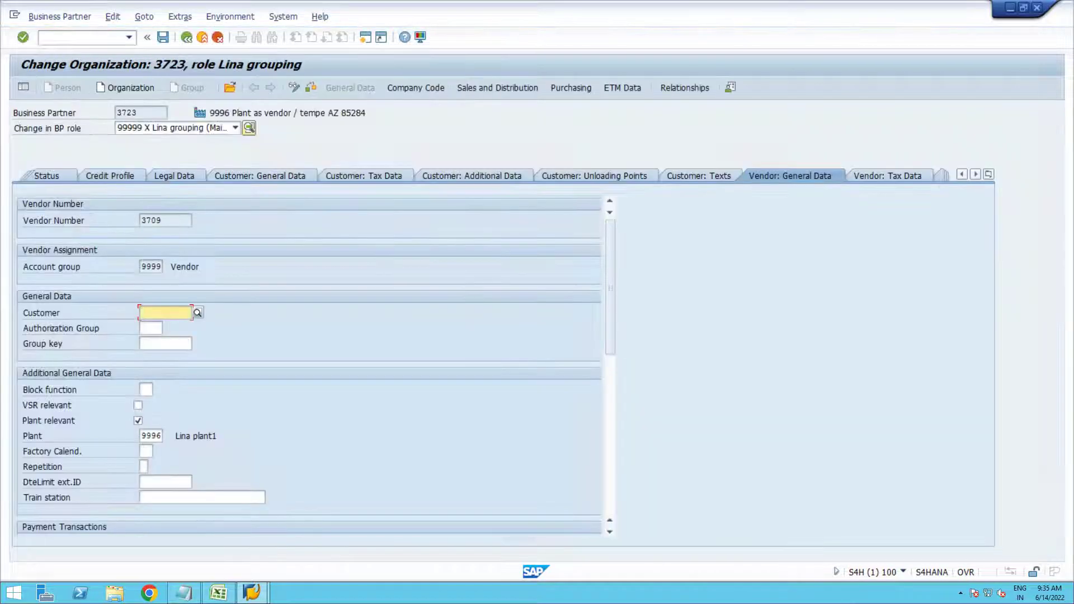
double_click(115, 112)
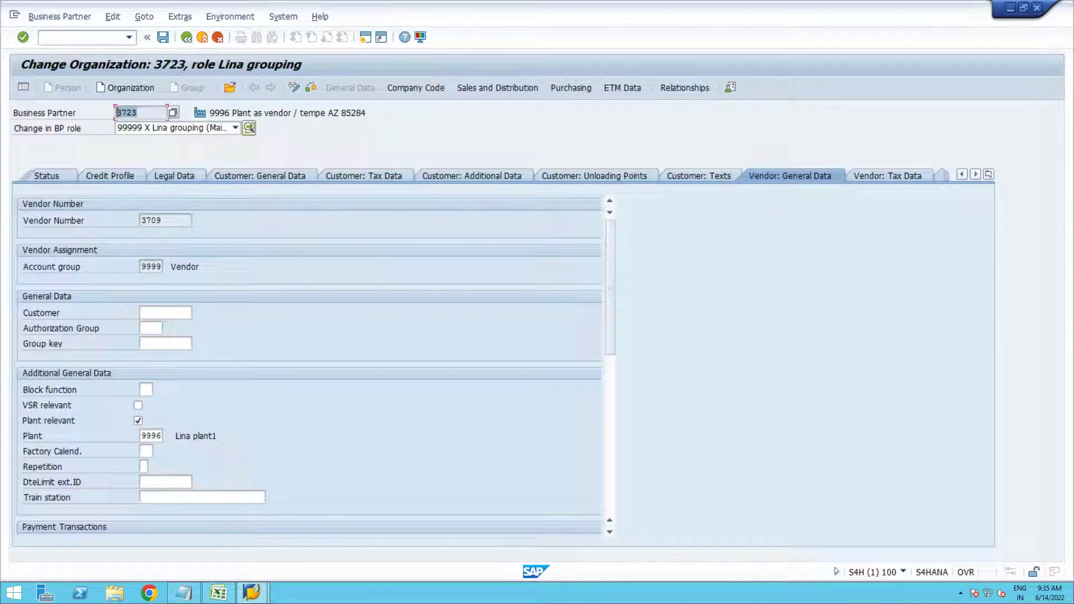
double_click(151, 220)
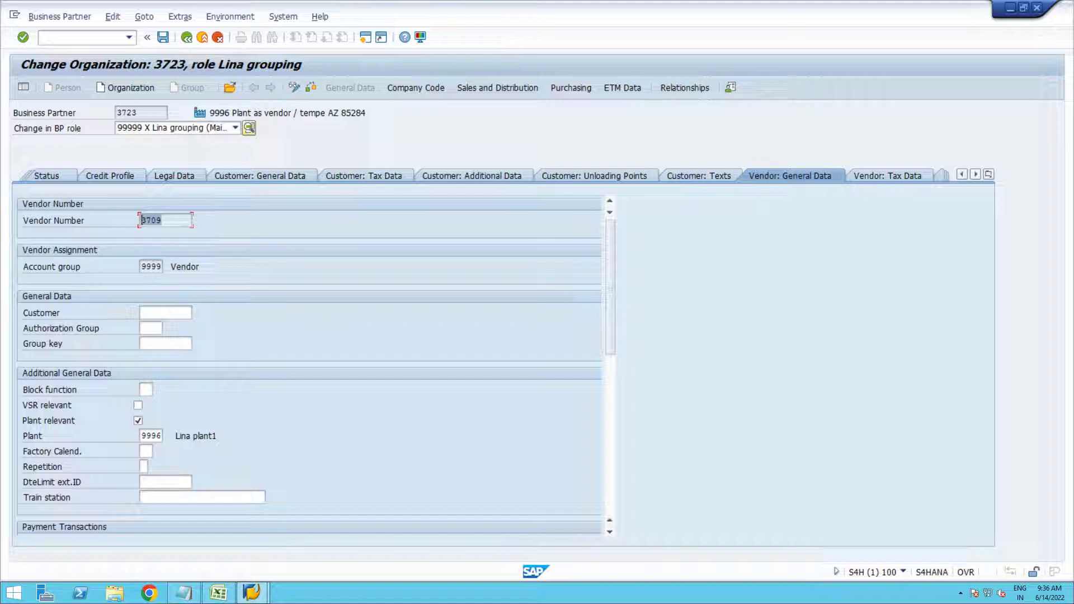
Step: Open the business partner "9997 As customer" and check its business partner number
click(230, 88)
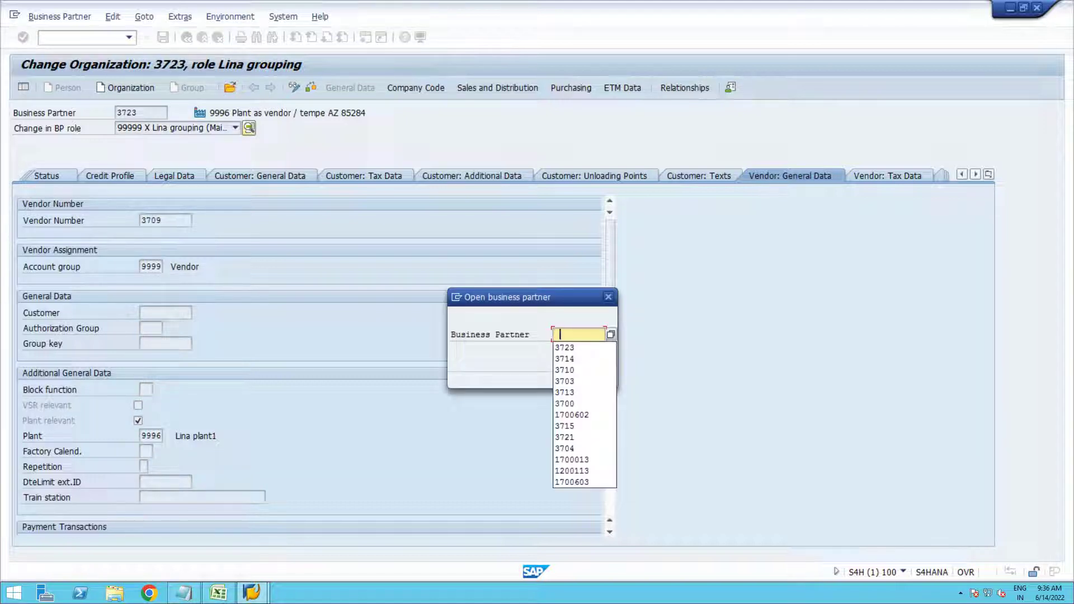
key(Down)
key(Down)
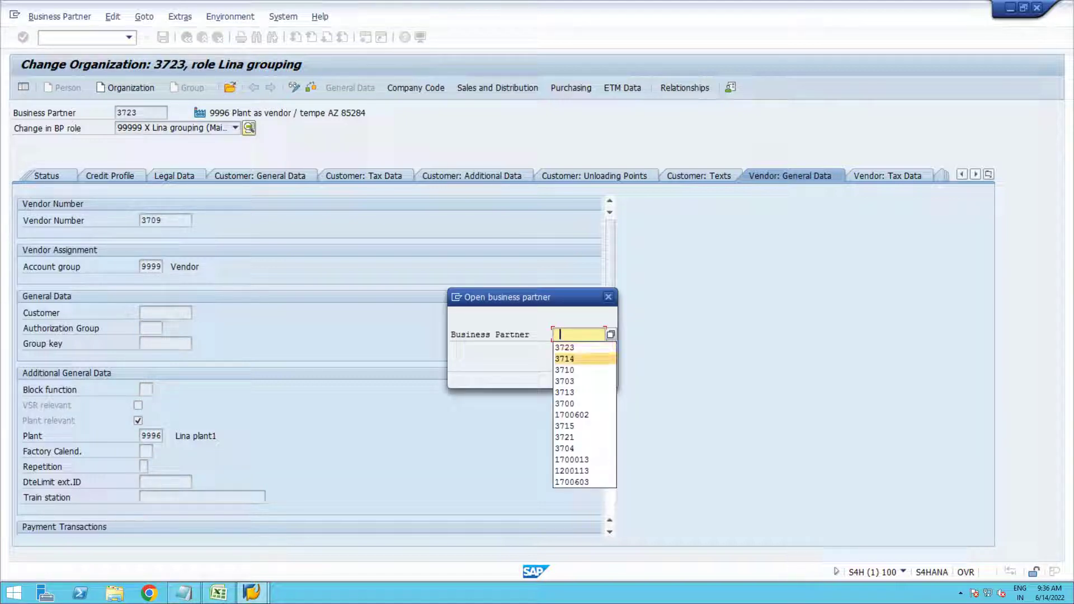
key(Return)
key(Return)
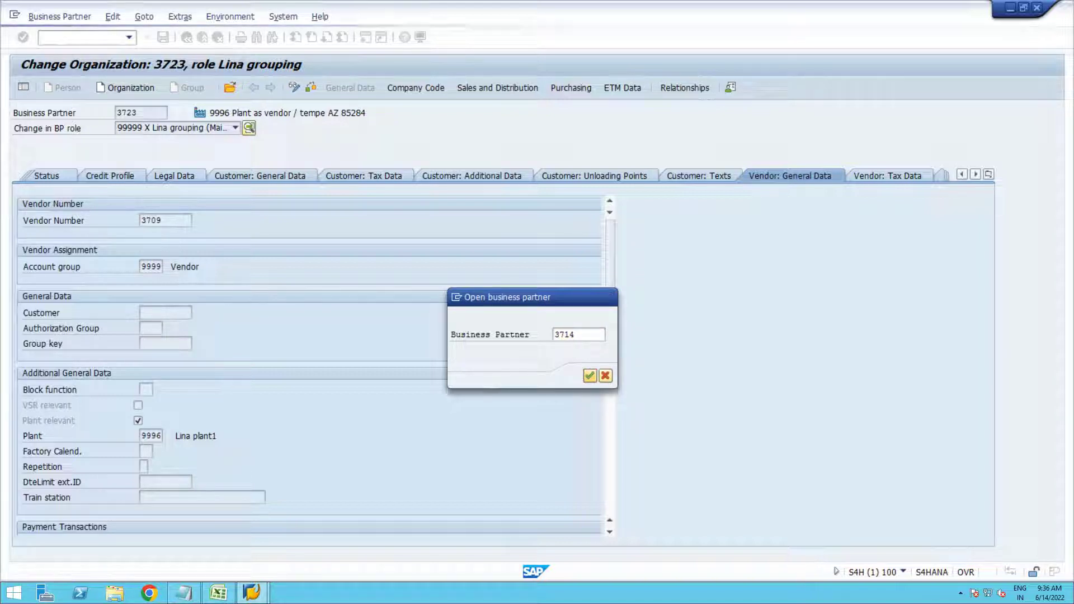
click(136, 112)
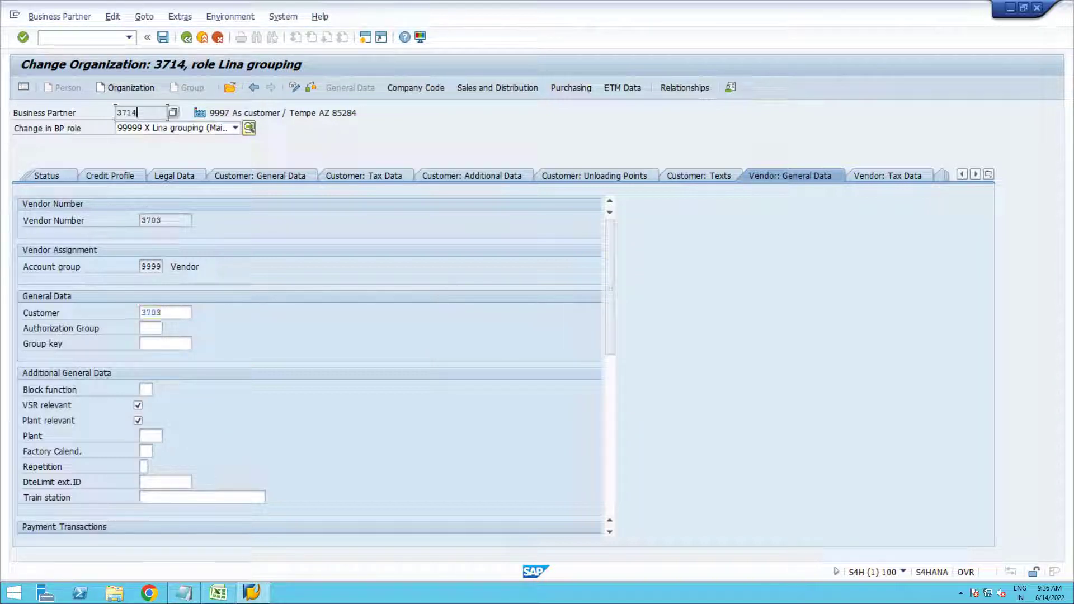
drag(136, 113, 116, 112)
Step: Check the customer number in the customer general data of the 9997 partner
click(260, 176)
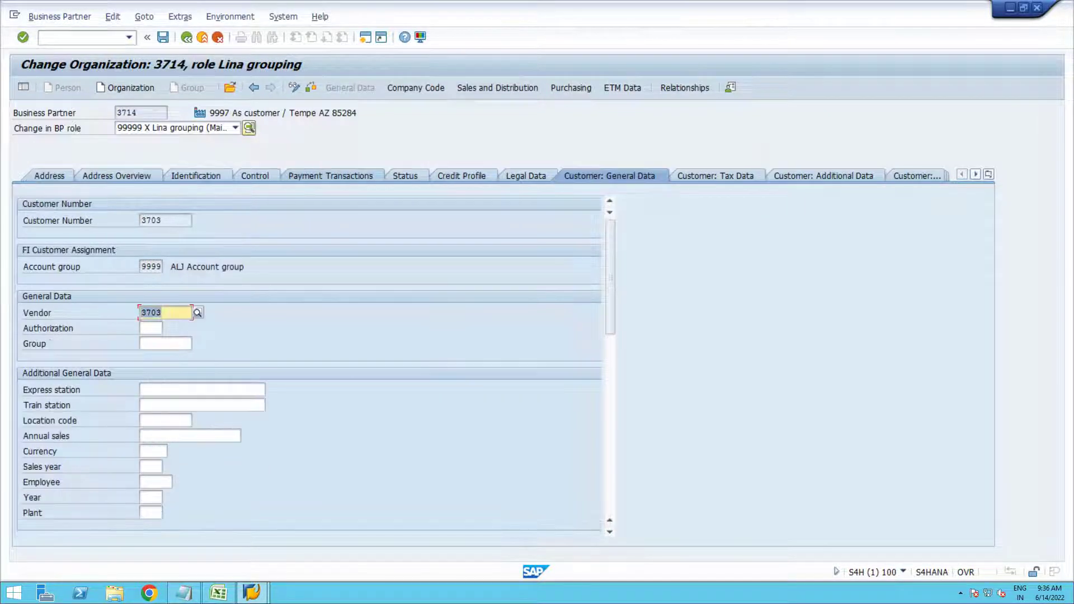
click(162, 220)
drag(162, 220, 141, 220)
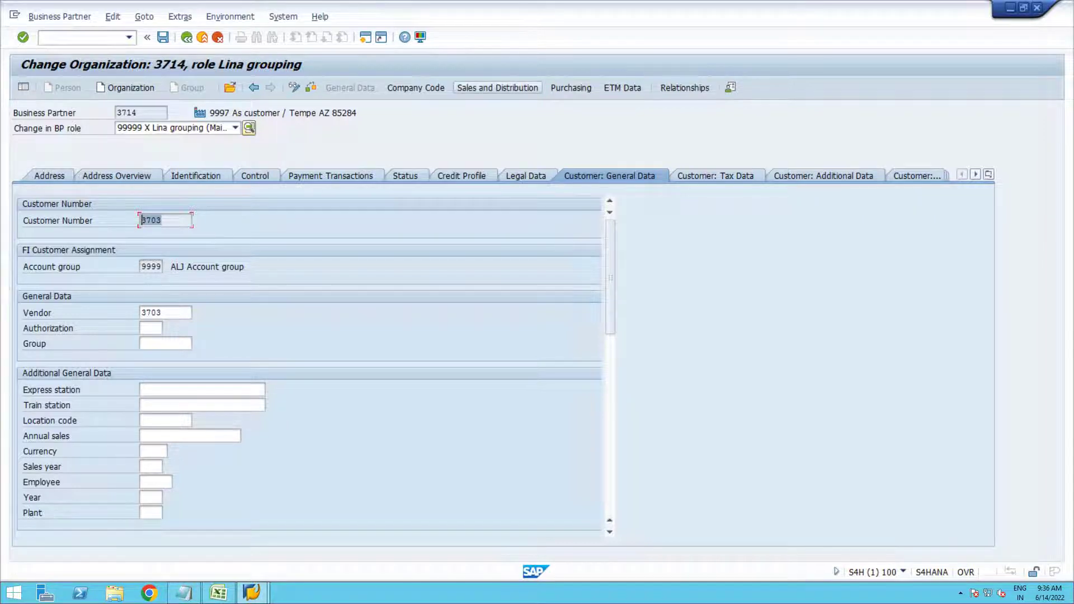
Step: Check the partner's shipping data for sales organization 9998, distribution channel 01 and division 01, and leave business partner maintenance
click(497, 88)
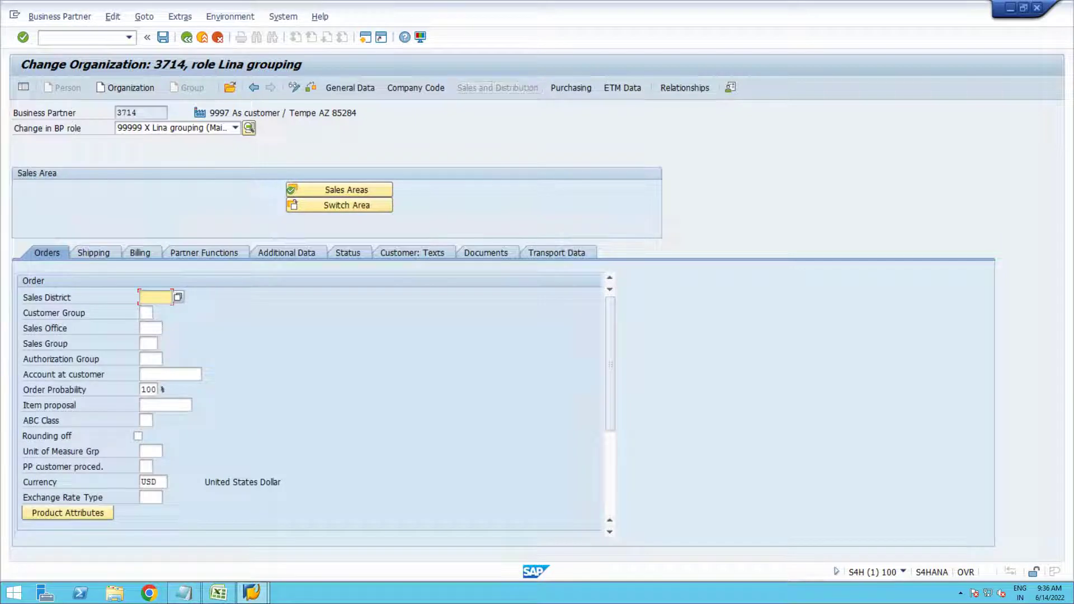
click(340, 190)
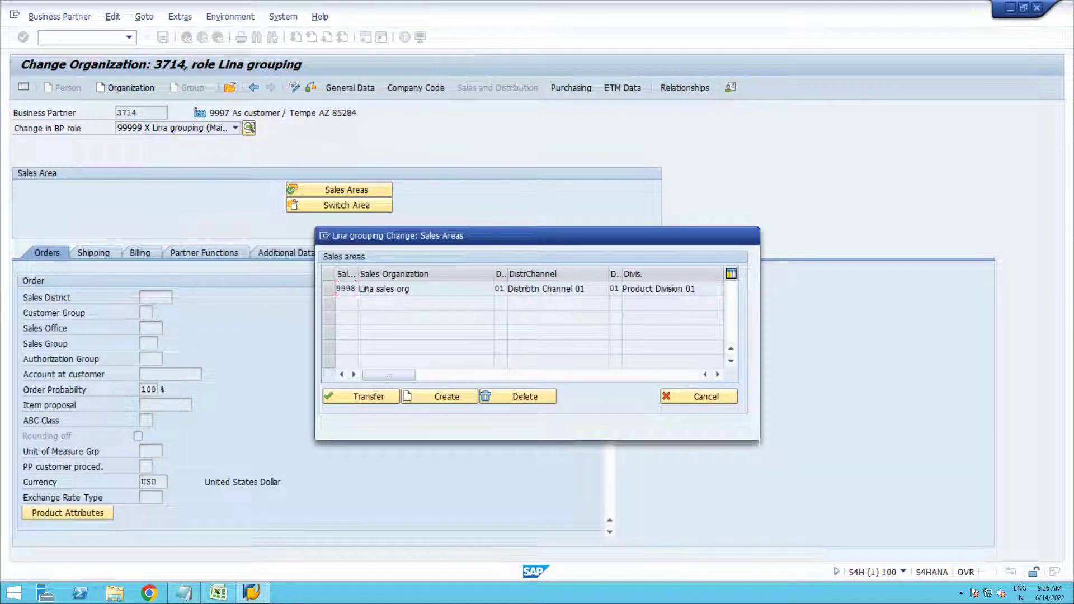
key(Return)
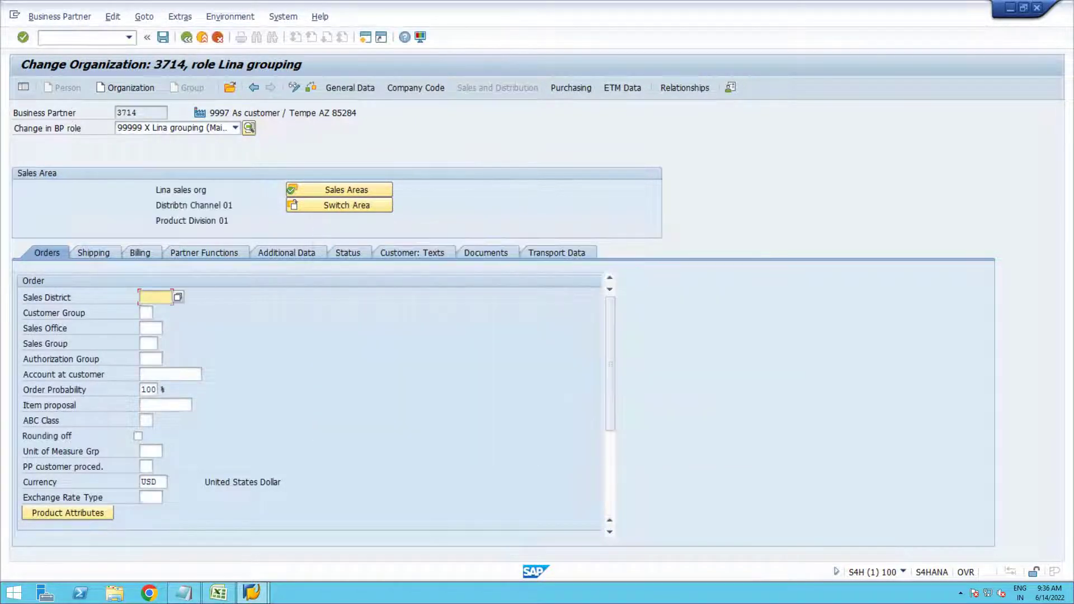
click(94, 252)
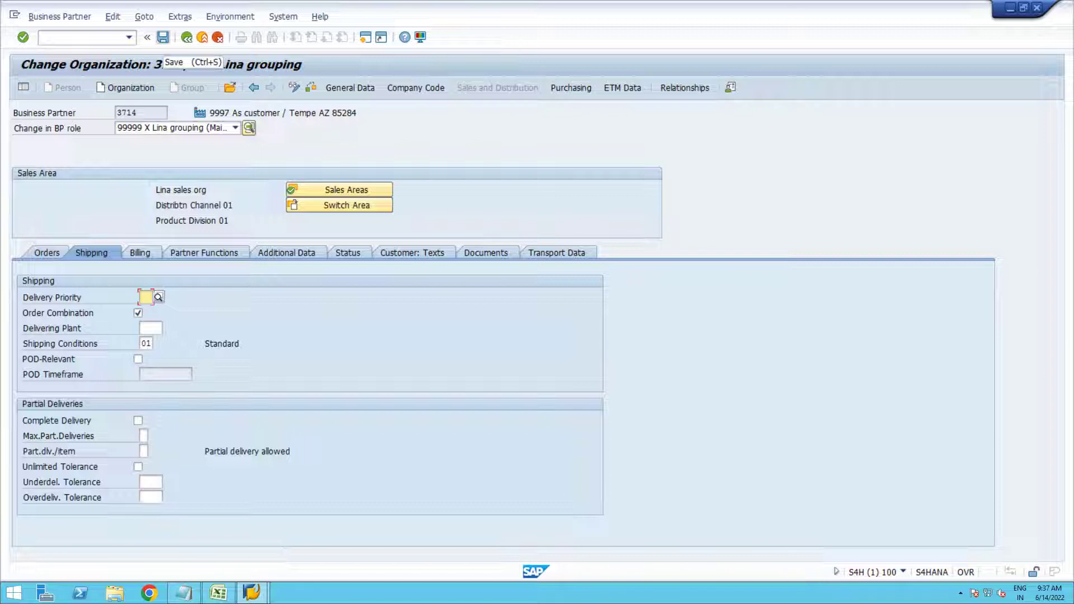
click(163, 37)
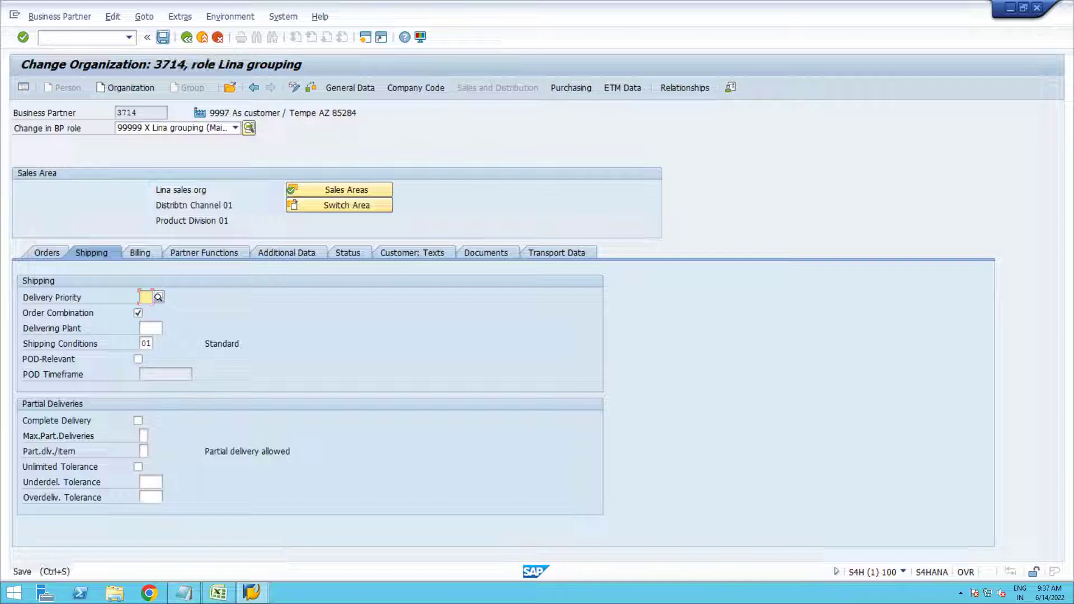
click(187, 37)
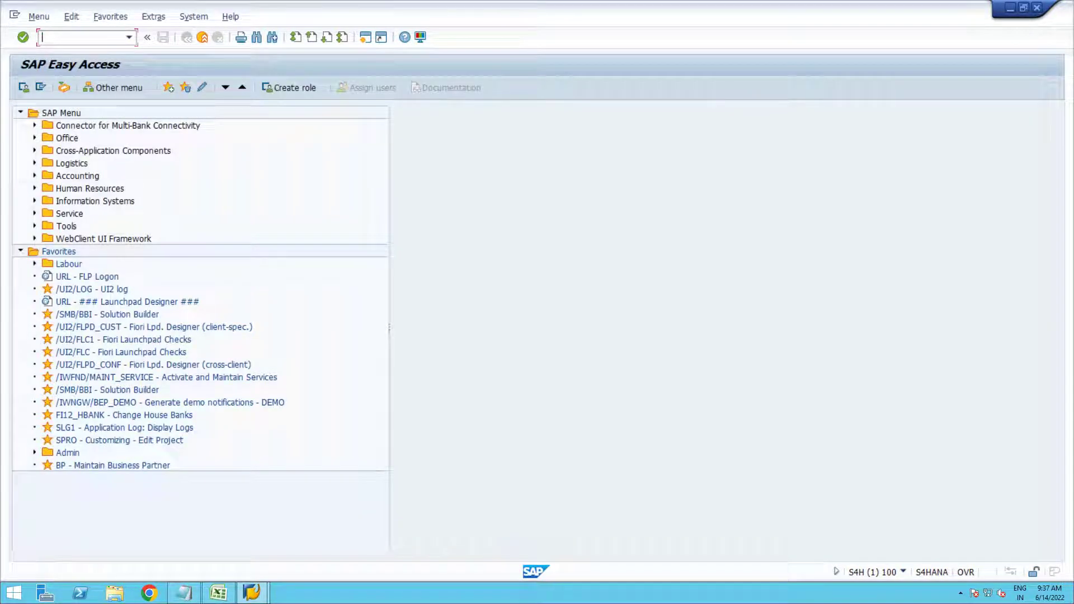
Step: In the SPRO implementation guide, open the Logistics Execution assignment of shipping points to plants under Enterprise Structure
text(spro)
key(Return)
key(F5)
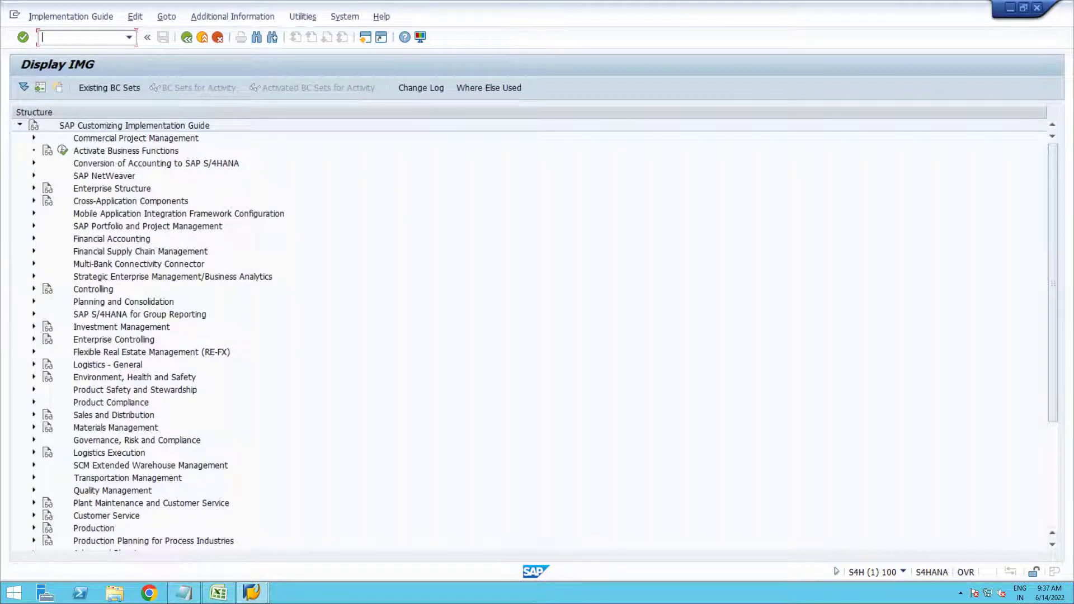
click(34, 188)
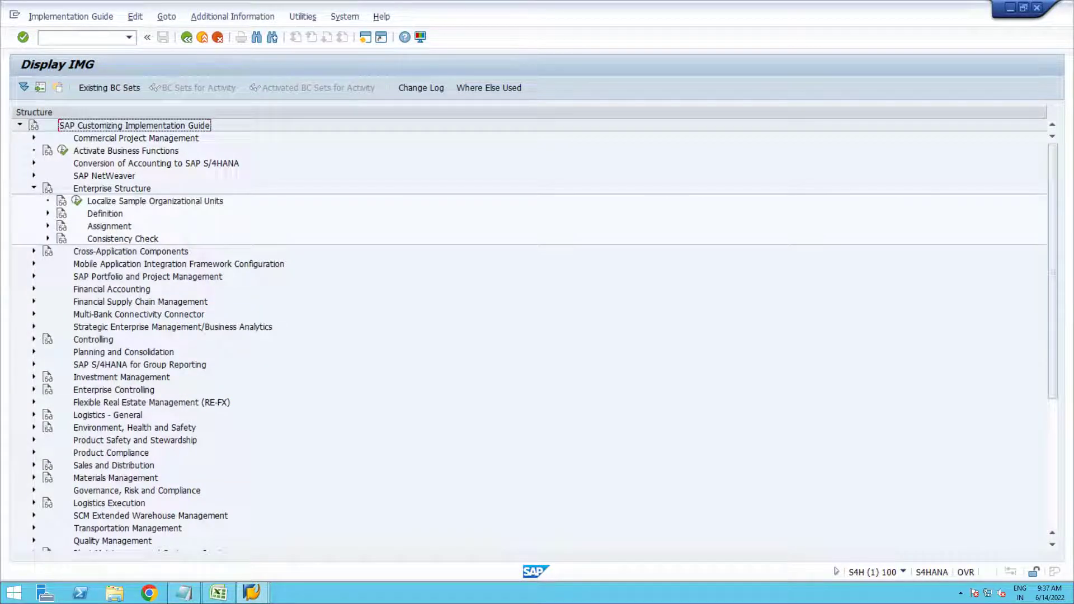
click(47, 226)
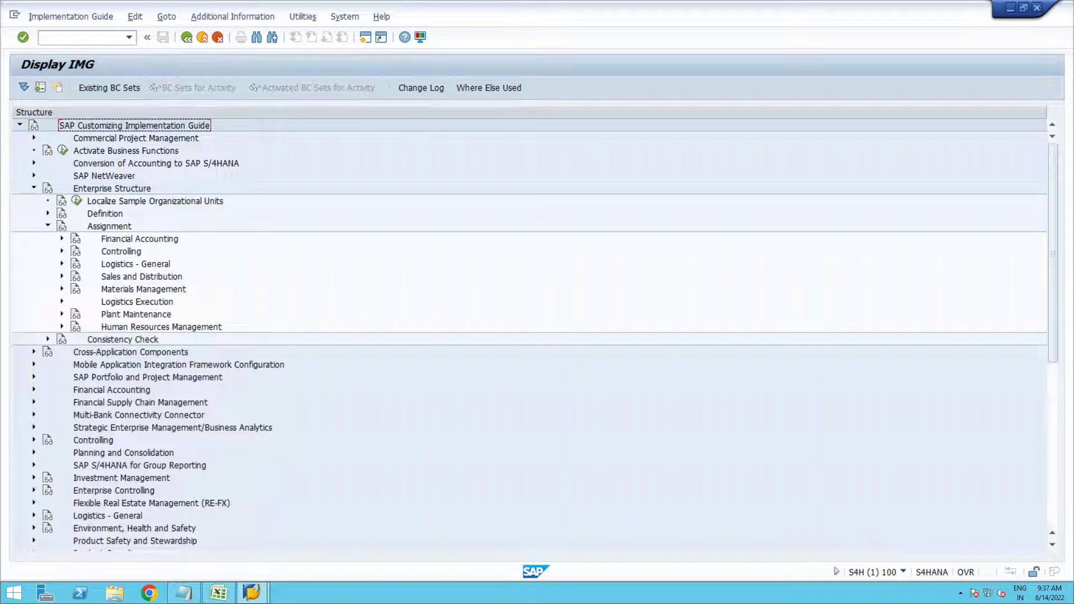
click(61, 301)
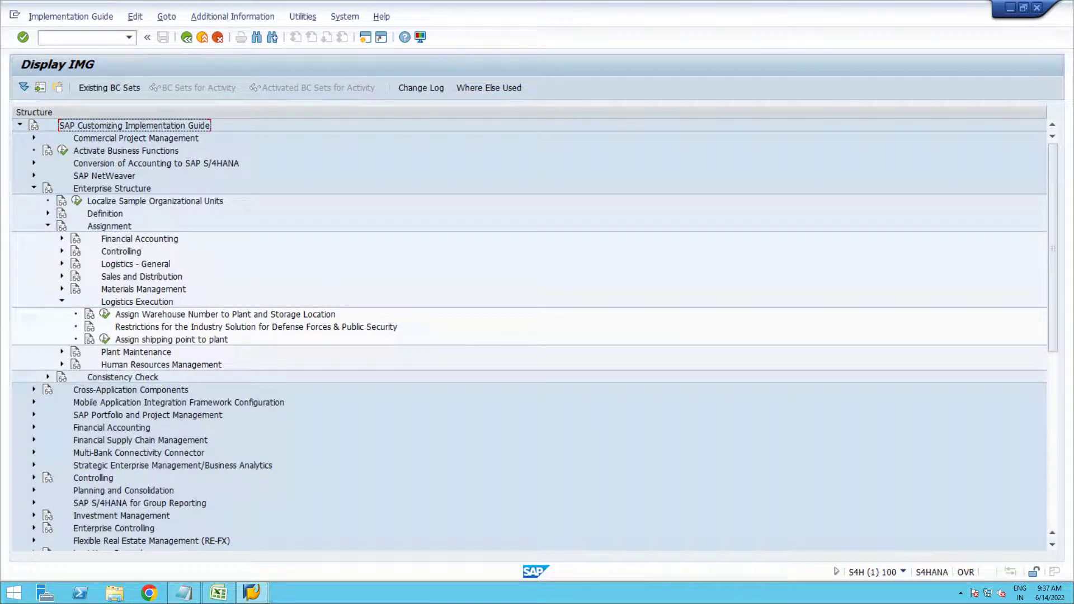
click(105, 339)
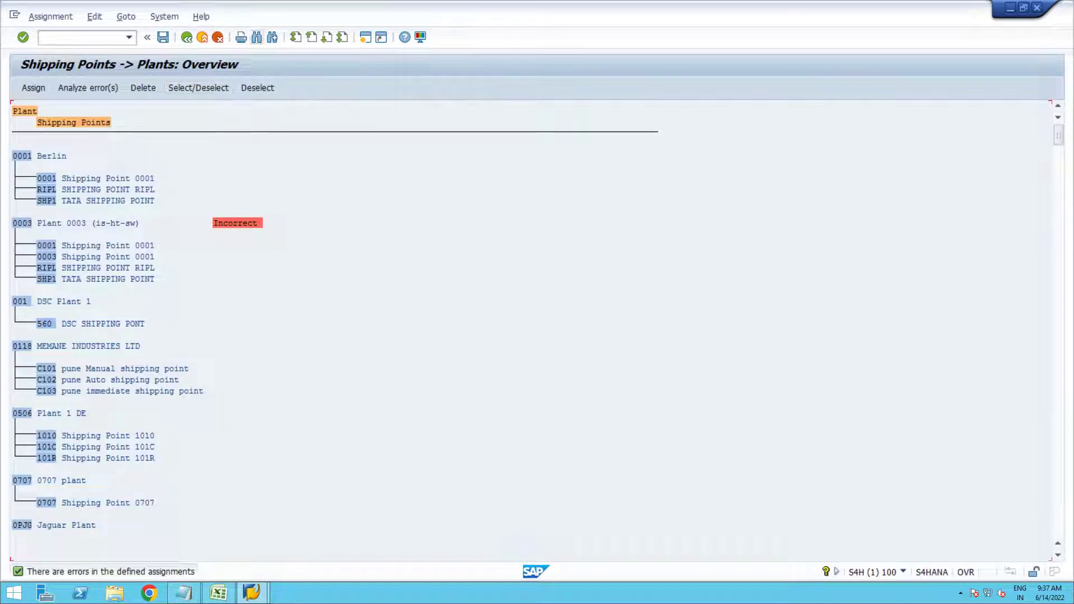
Step: Find plant 9996 in the shipping point overview, check its assigned shipping points, and return to the implementation guide
click(257, 37)
text(9996)
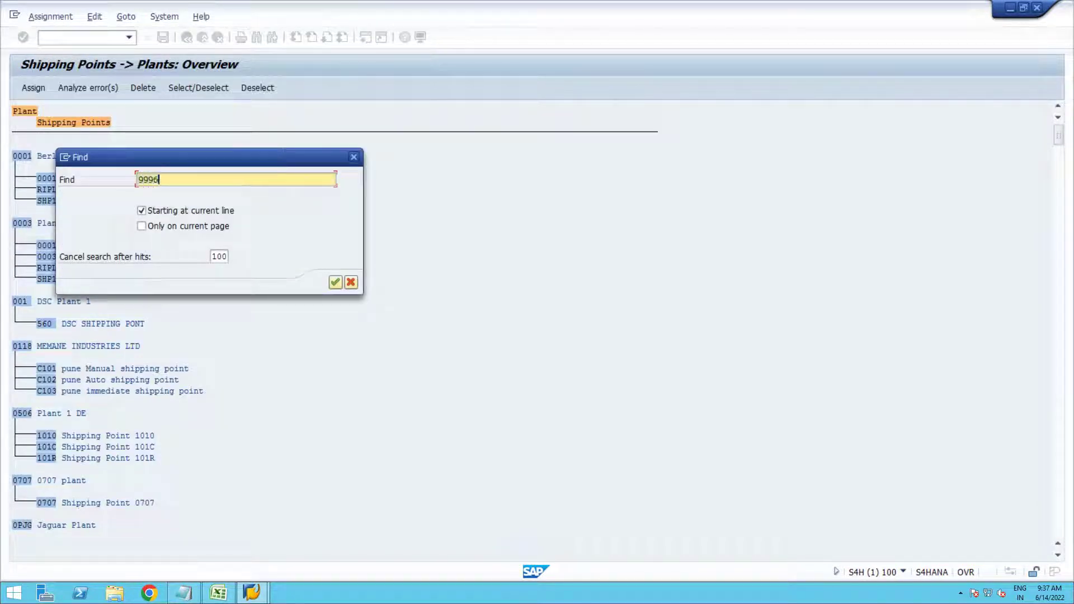
key(Return)
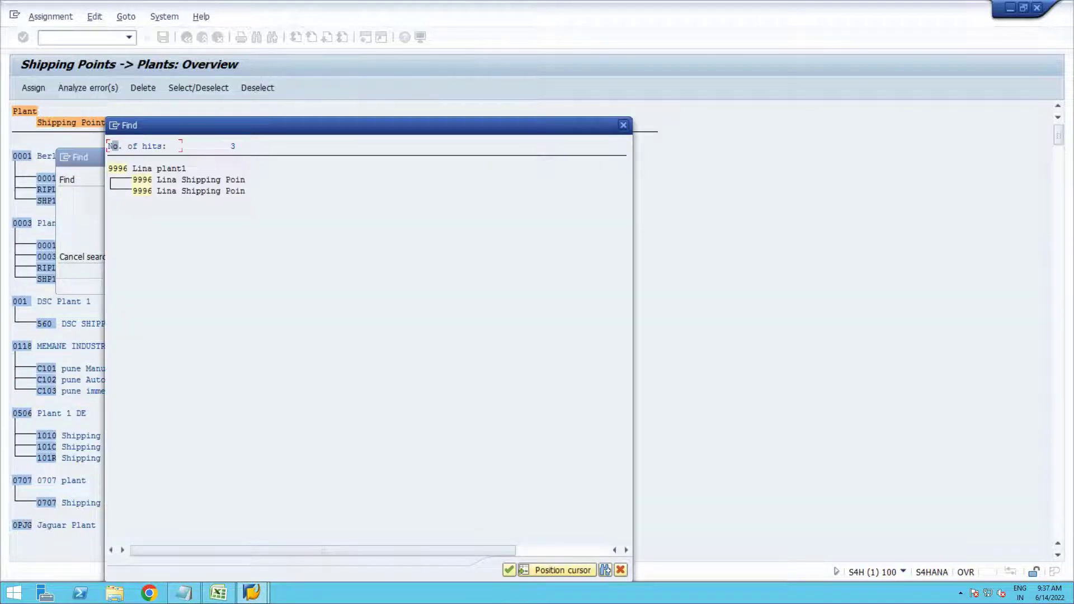
click(117, 168)
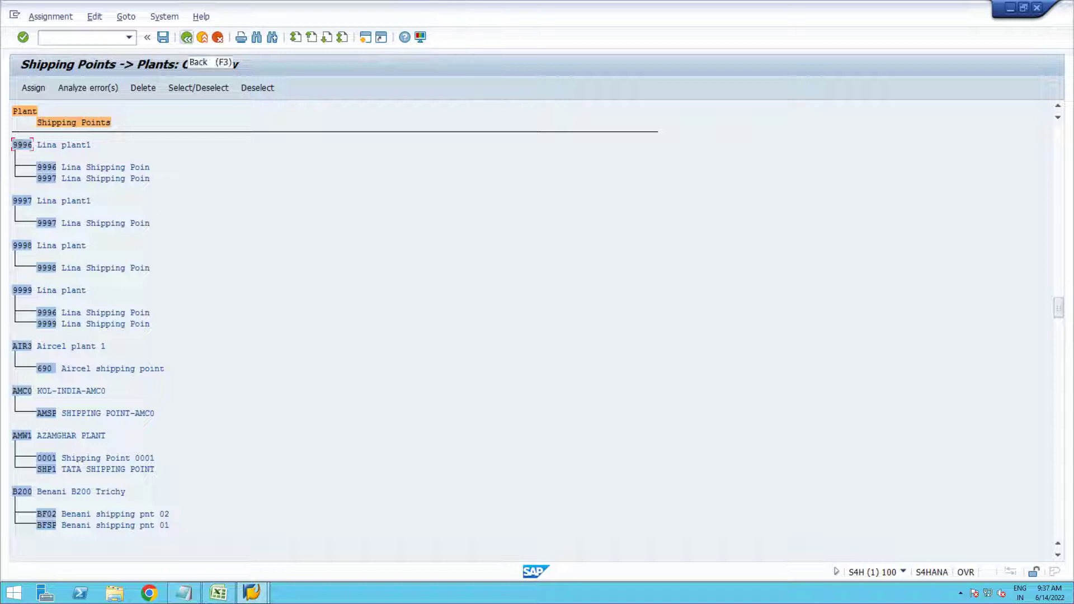
click(186, 37)
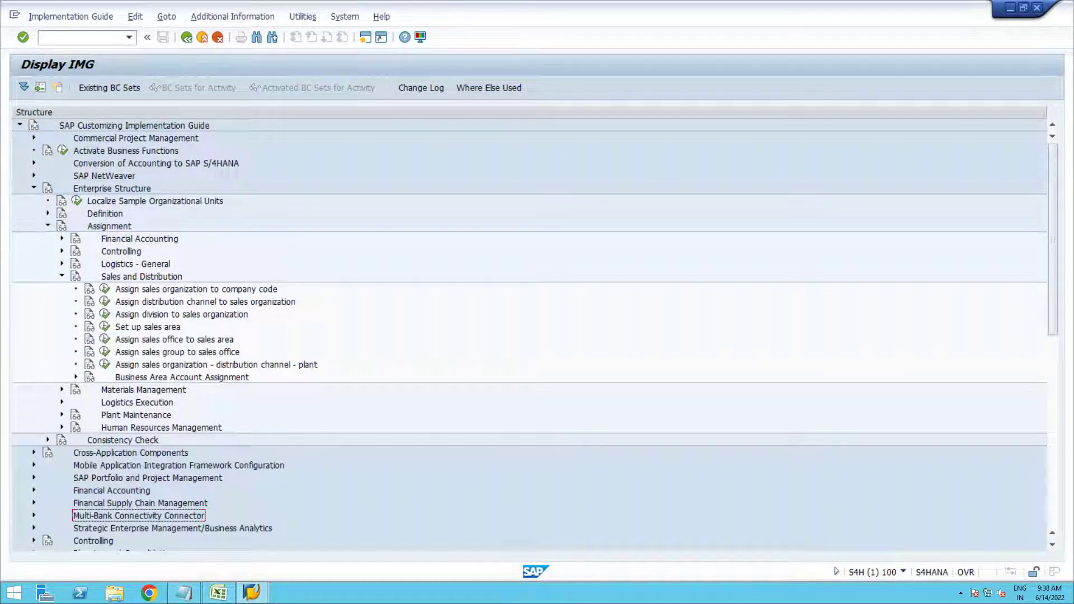
Step: Open the assignment of sales organization, distribution channel and plant, and position the list at sales organization 996
click(104, 364)
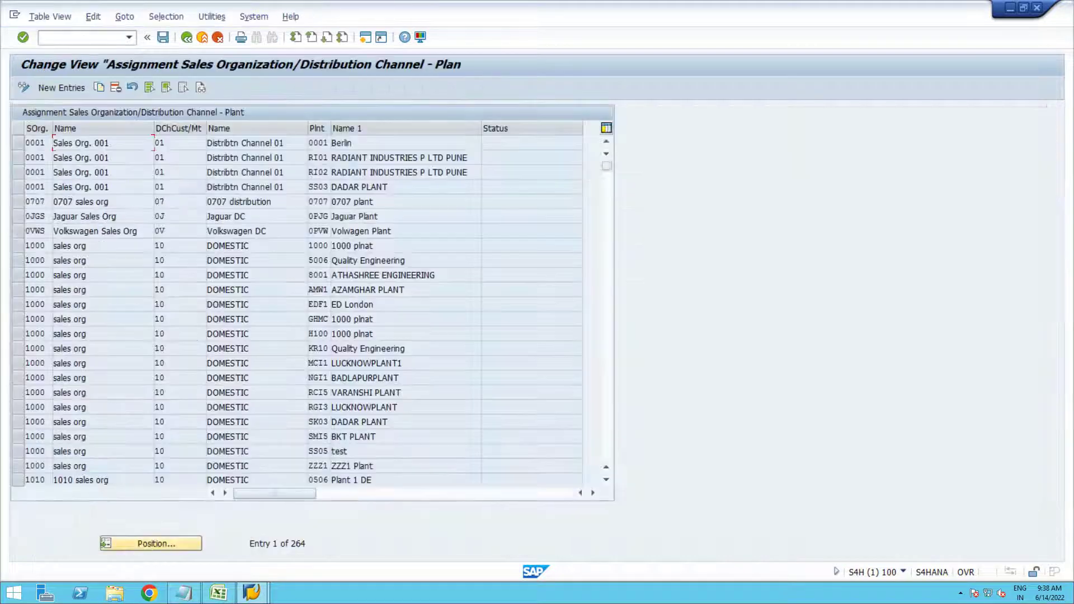
click(151, 544)
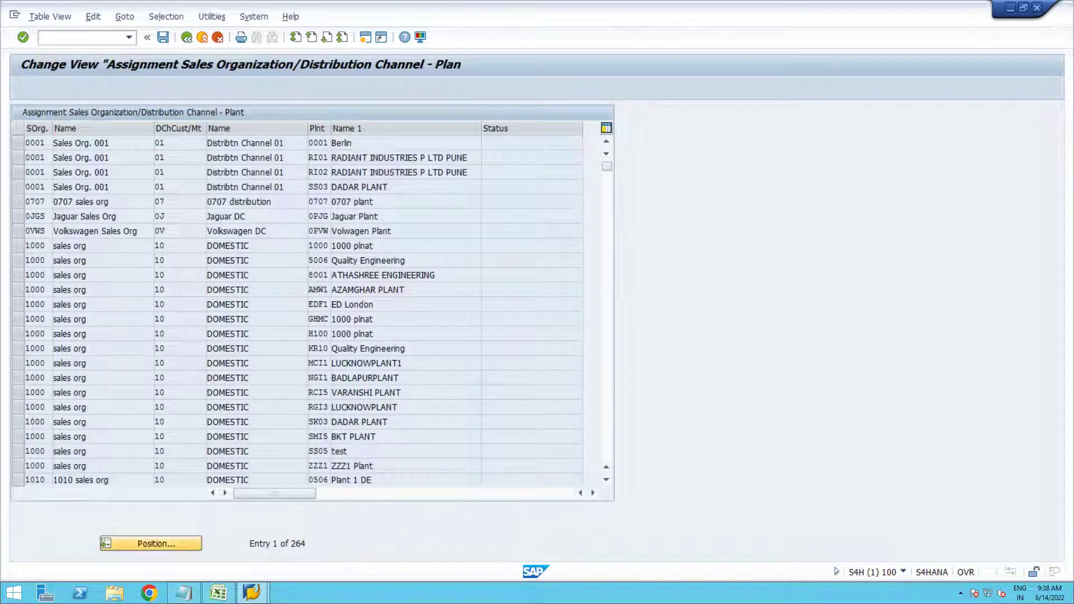
text(996)
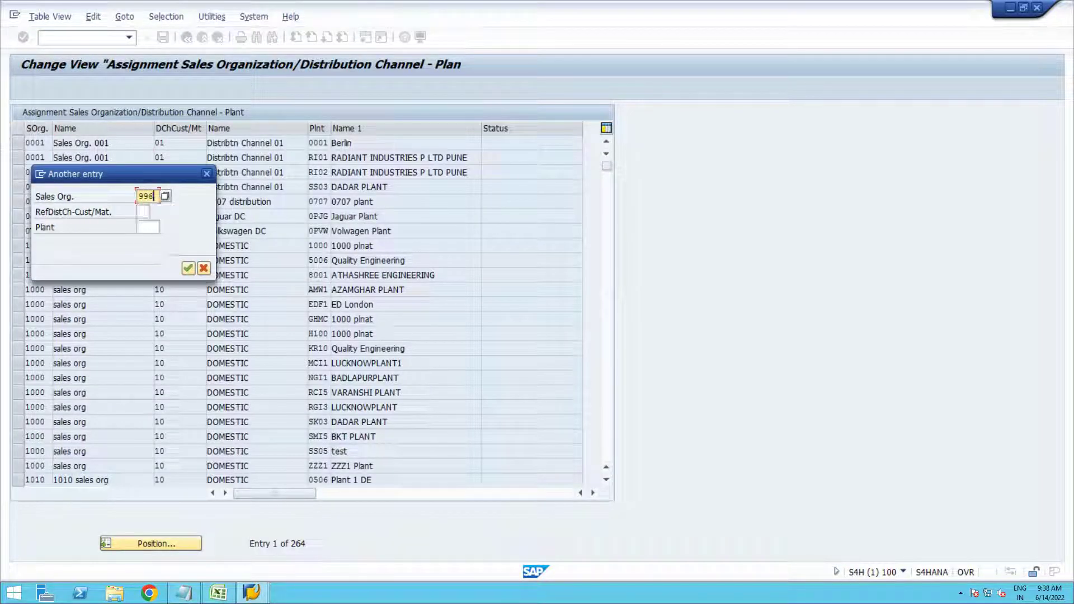
key(Return)
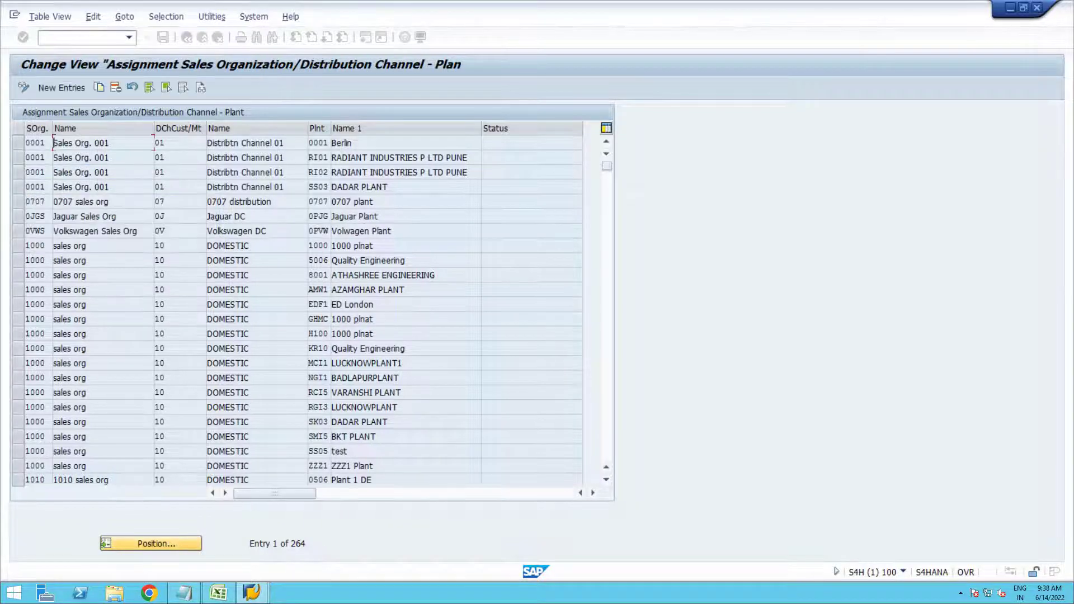
scroll(296, 307, up, 1)
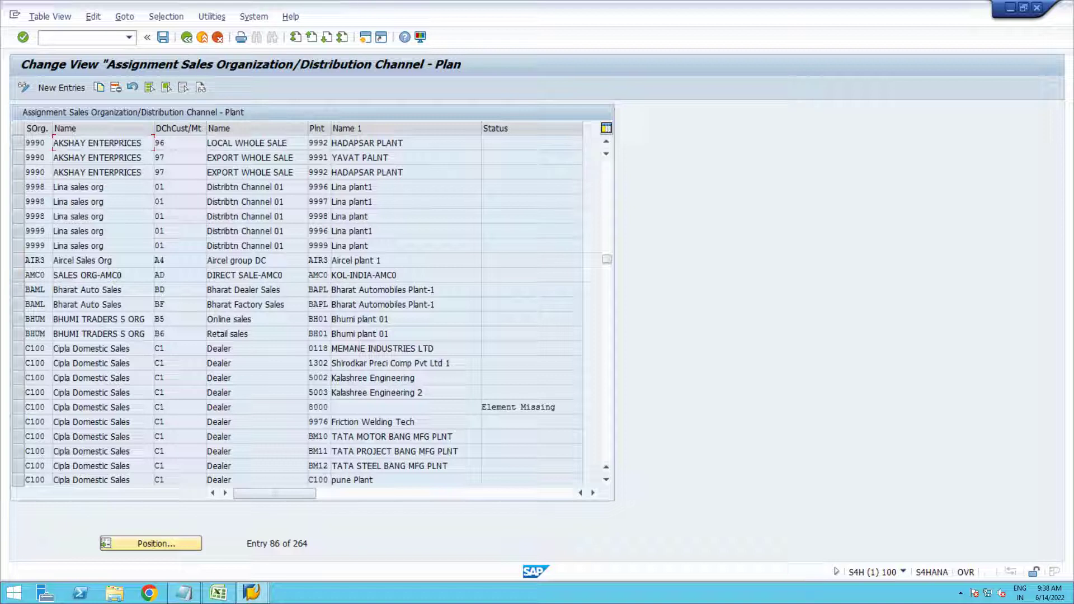
Step: Mark the rows assigning sales organization 9999 to plant 9996 and sales organization 9998 to plant 9997, both with distribution channel 01
click(18, 230)
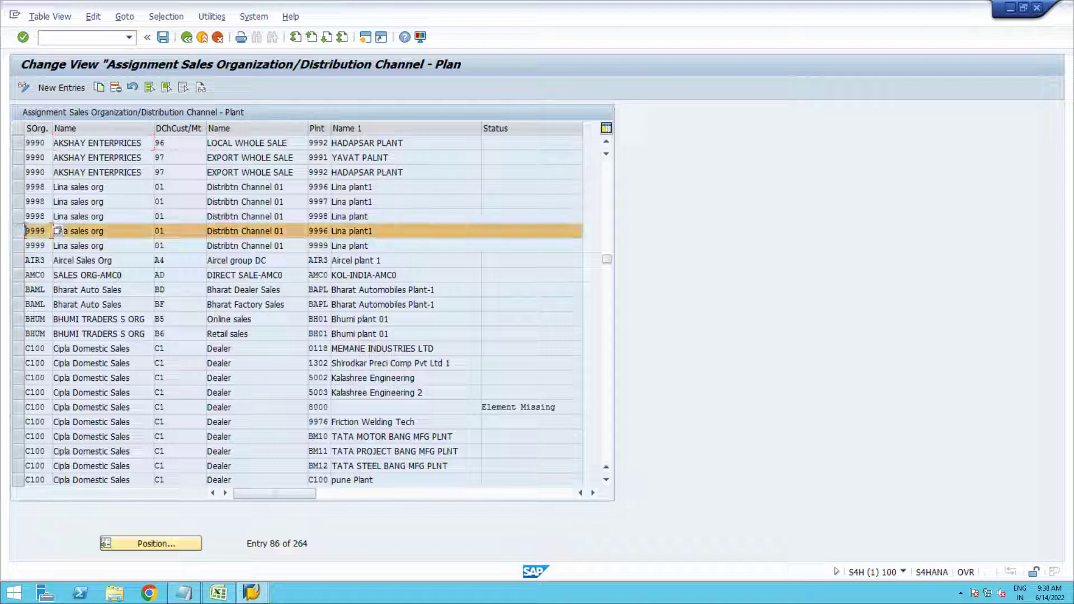
ctrl+click(58, 202)
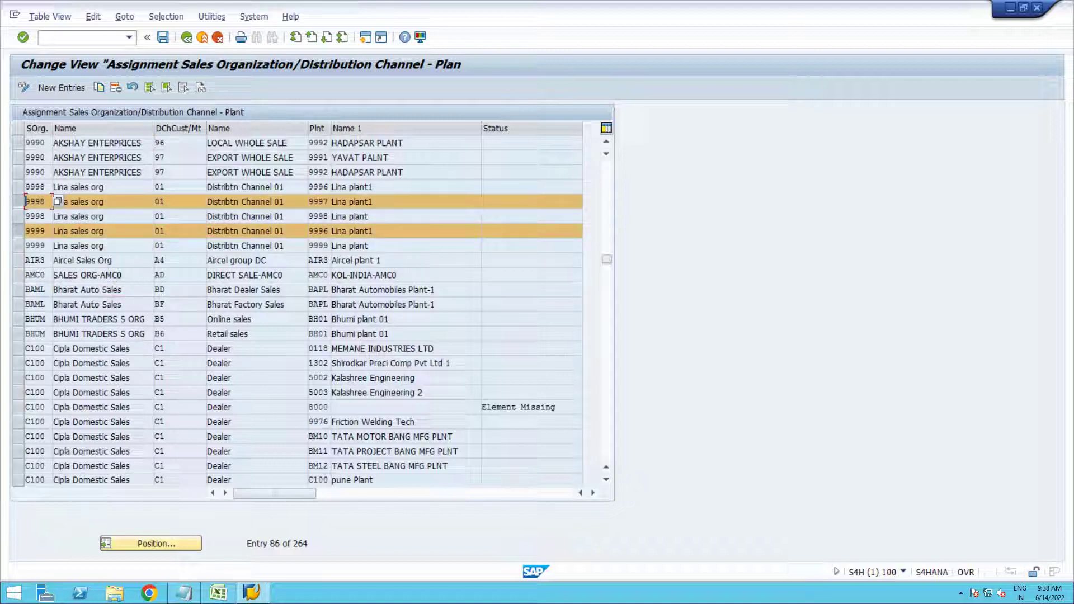
click(46, 201)
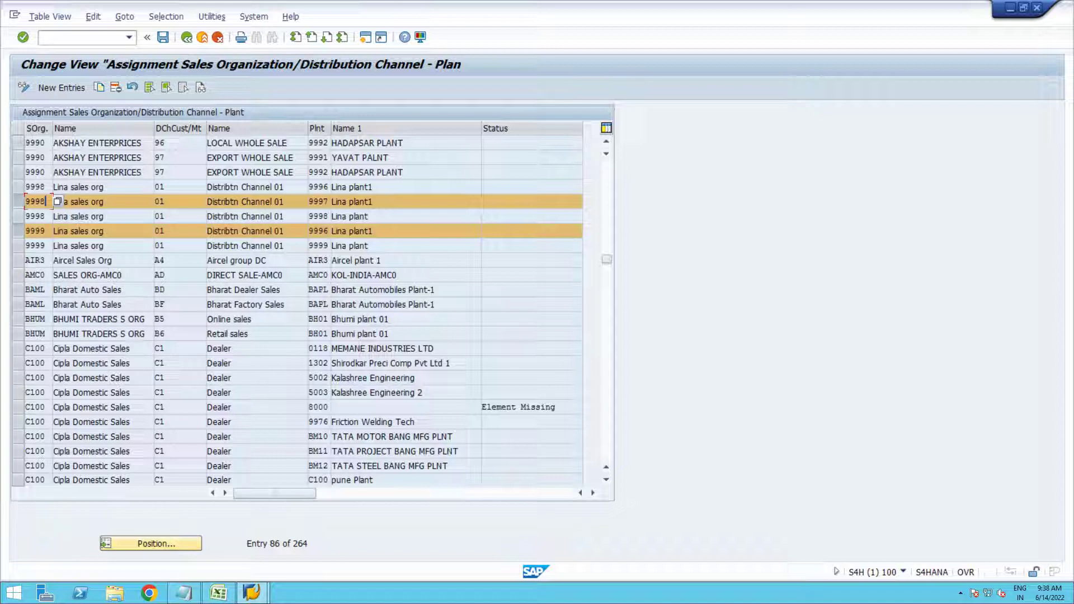
Step: Mark the sales organization 9998 rows for plants 9996 and 9997, check their plant assignments, and return to the implementation guide
ctrl+click(58, 230)
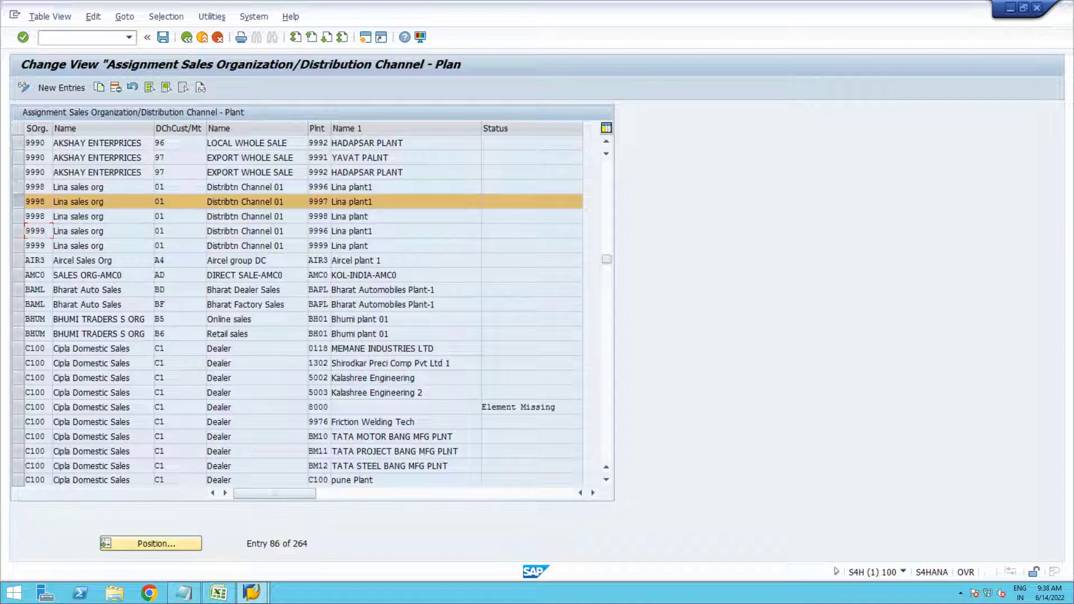
ctrl+click(57, 187)
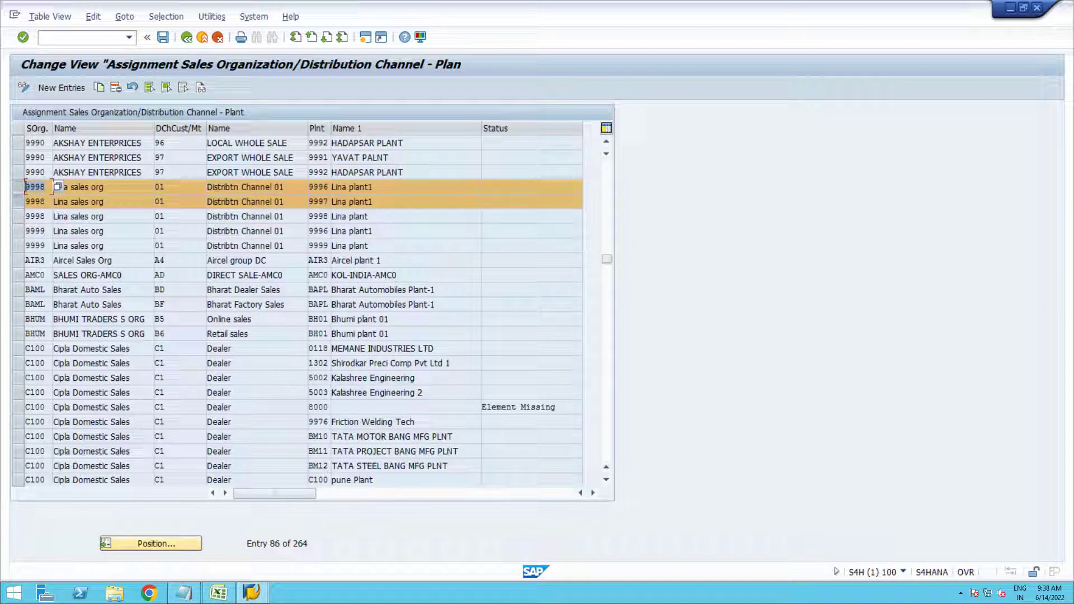
click(58, 202)
key(Tab)
click(329, 187)
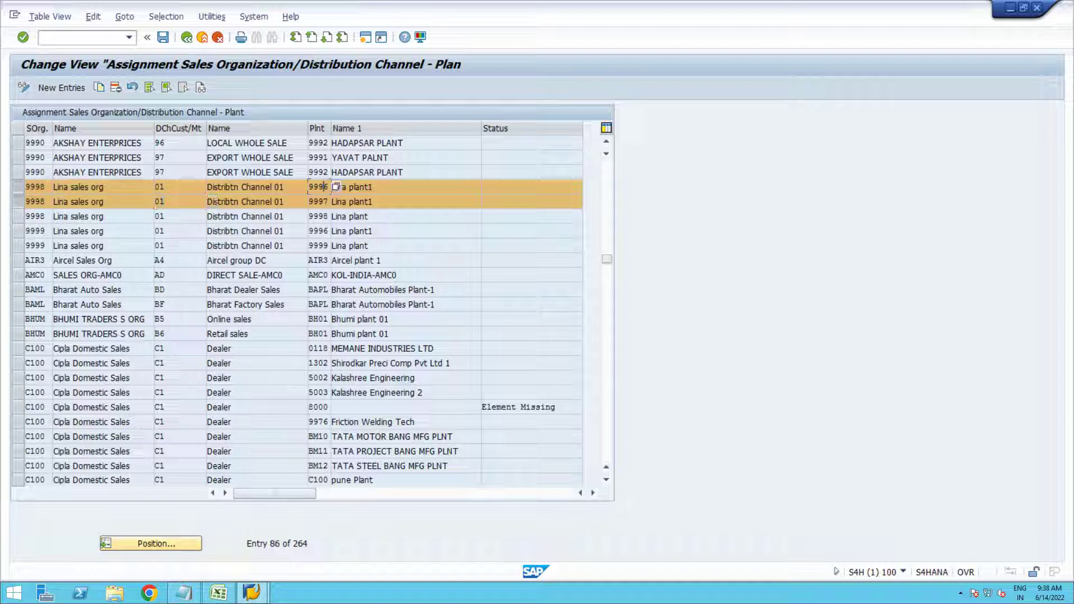
click(326, 201)
key(F3)
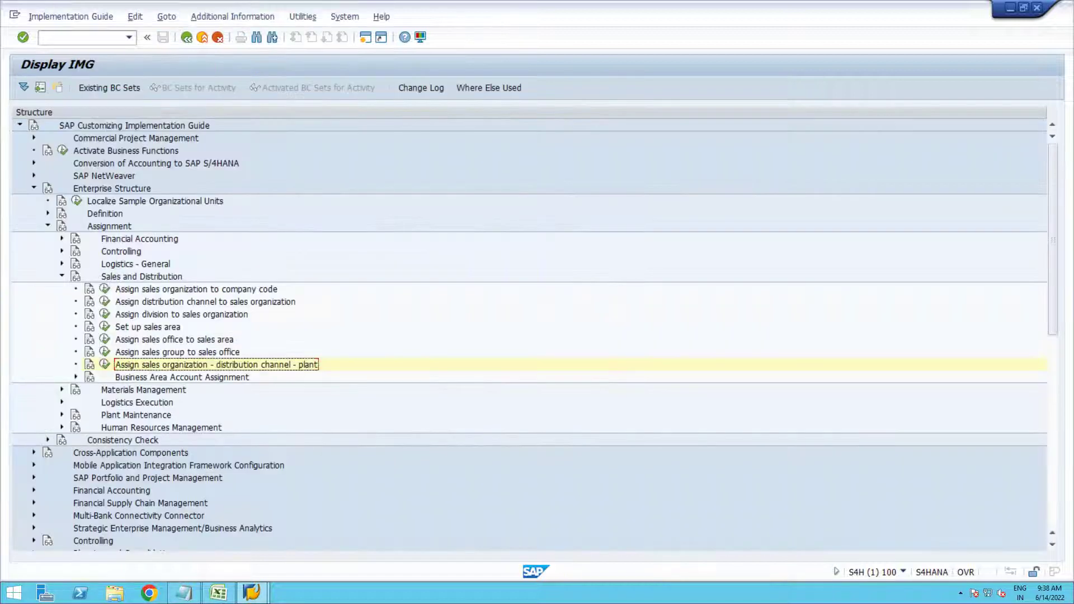
Step: Collapse Enterprise Structure and open Assign Shipping Points under Logistics Execution, Shipping, Basic Shipping Functions, Shipping Point and Goods Receiving Point Determination
click(33, 188)
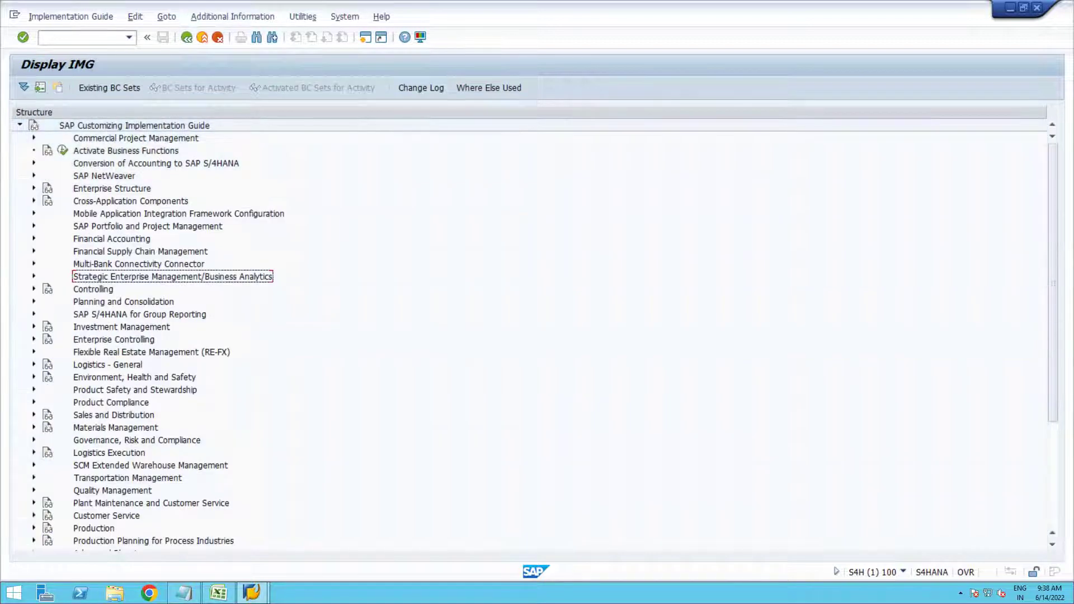
scroll(532, 333, down, 2)
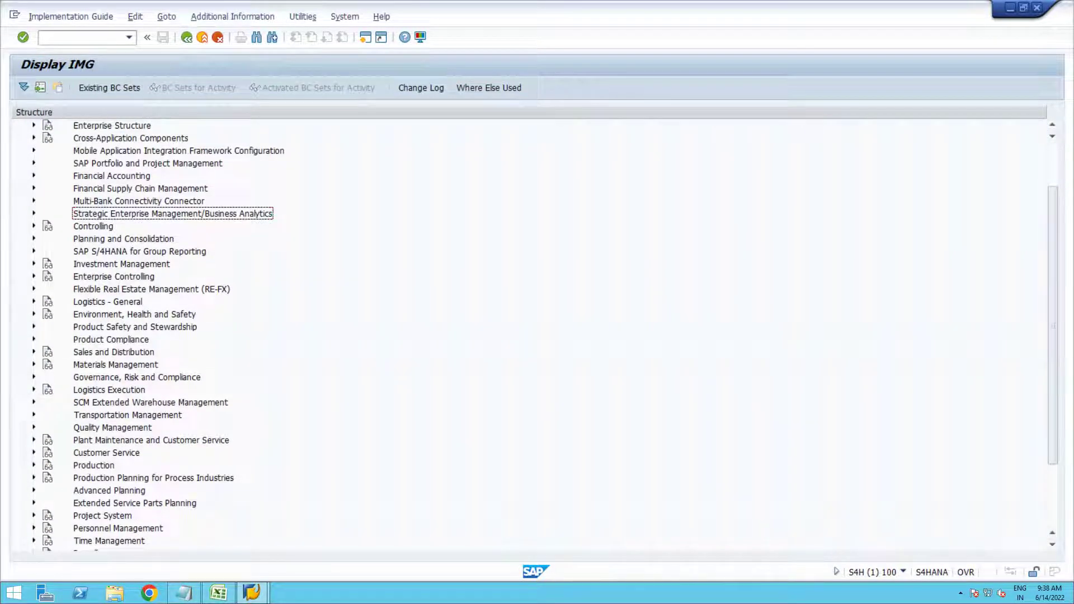
click(33, 390)
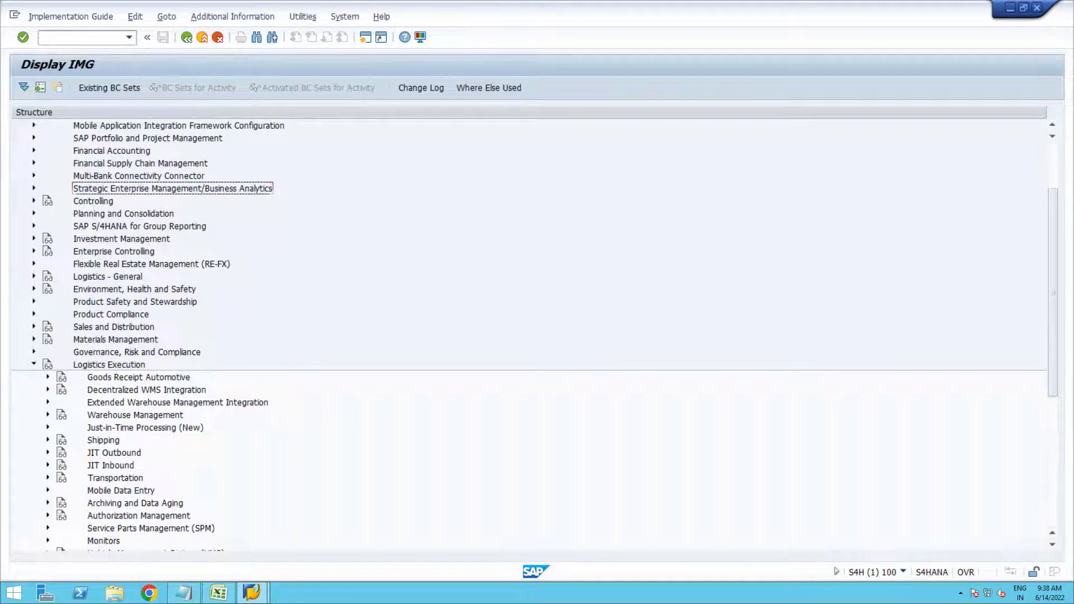
click(47, 440)
scroll(76, 409, down, 2)
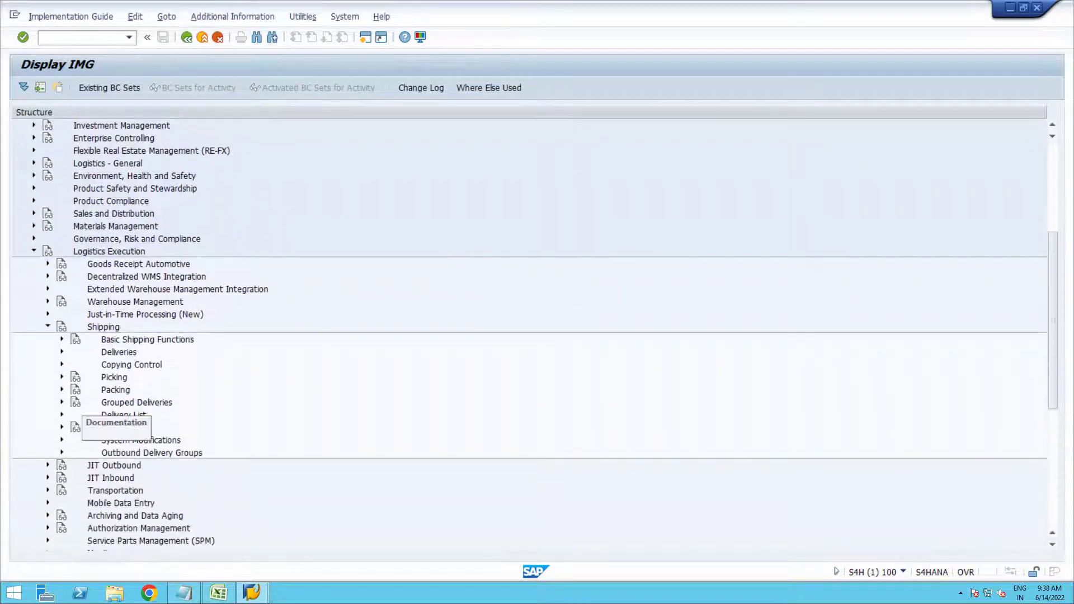
click(61, 339)
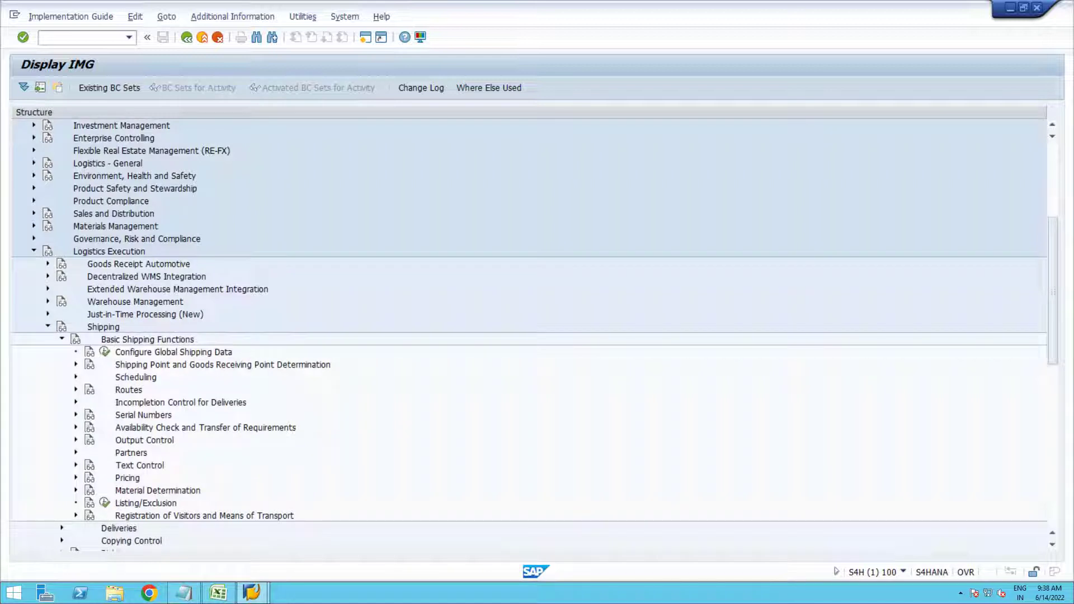
click(76, 365)
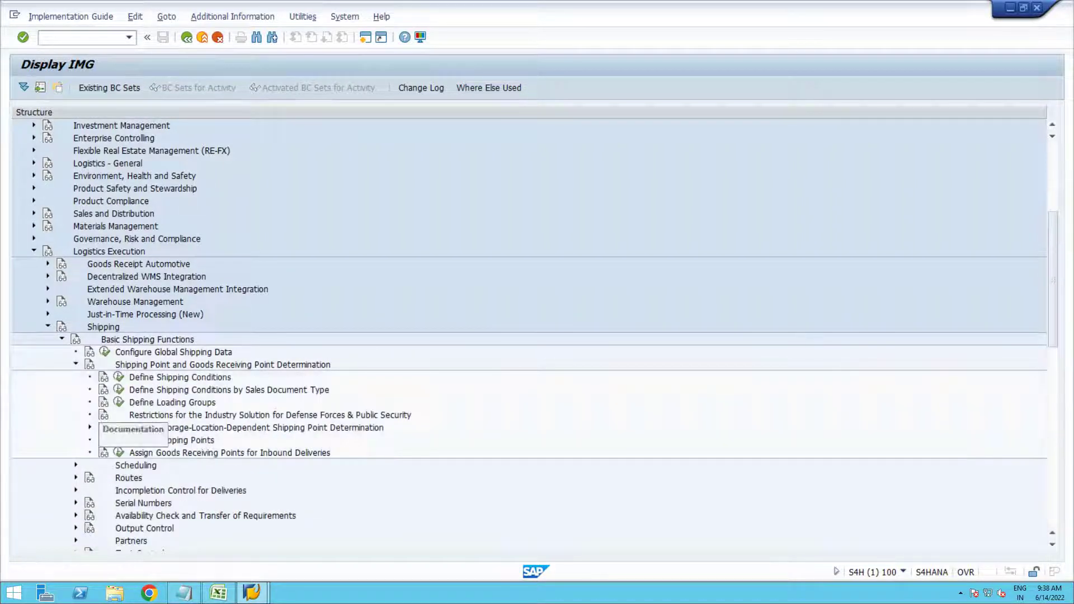
click(119, 439)
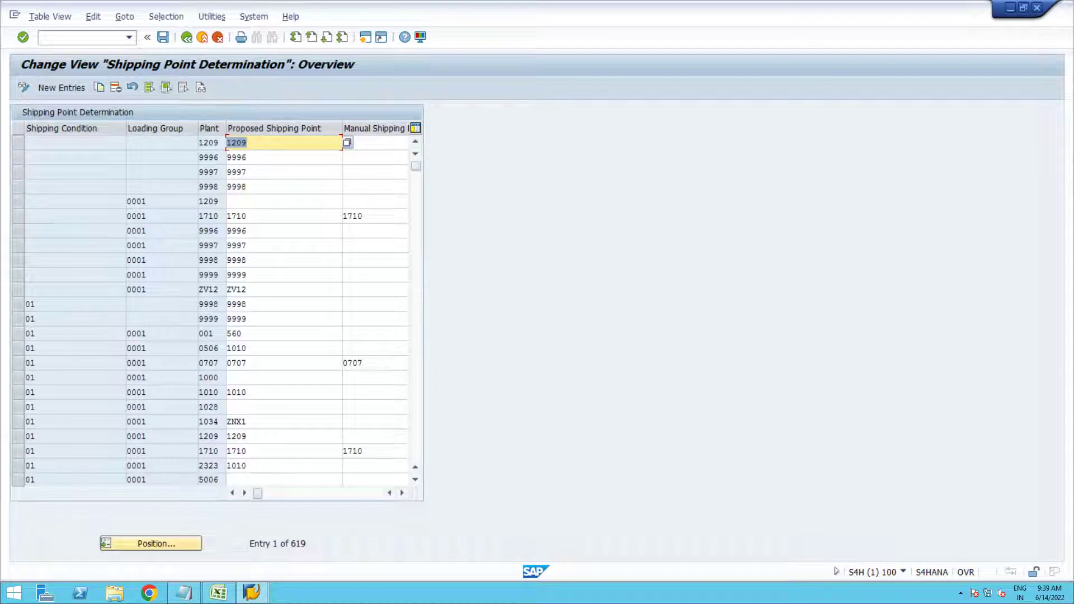
Step: Filter the shipping point determination entries by contents, using the Plant field equal to 9996
click(166, 16)
click(185, 31)
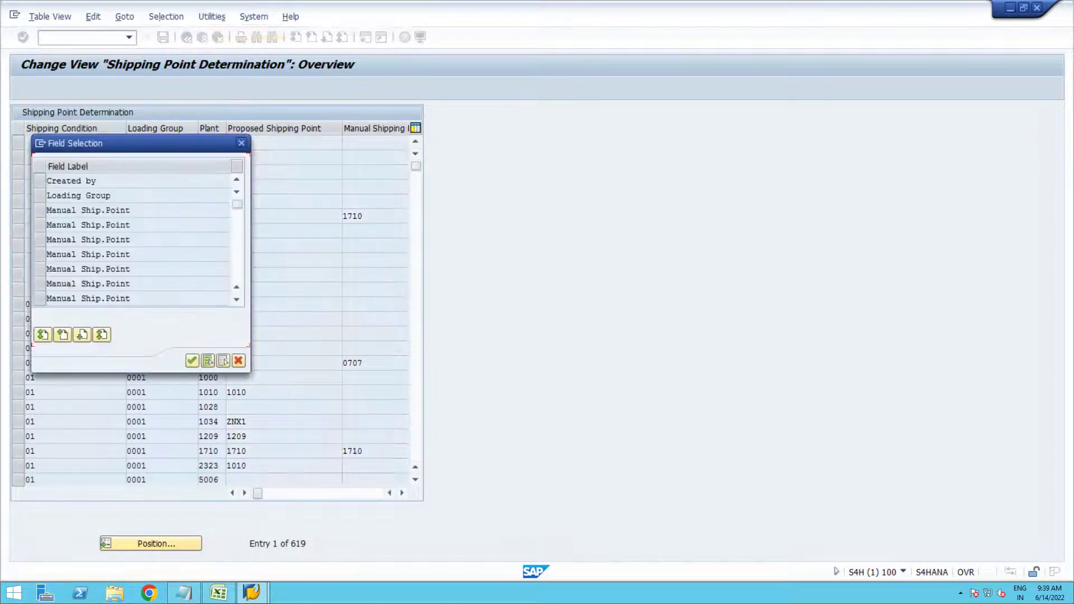
scroll(137, 235, down, 3)
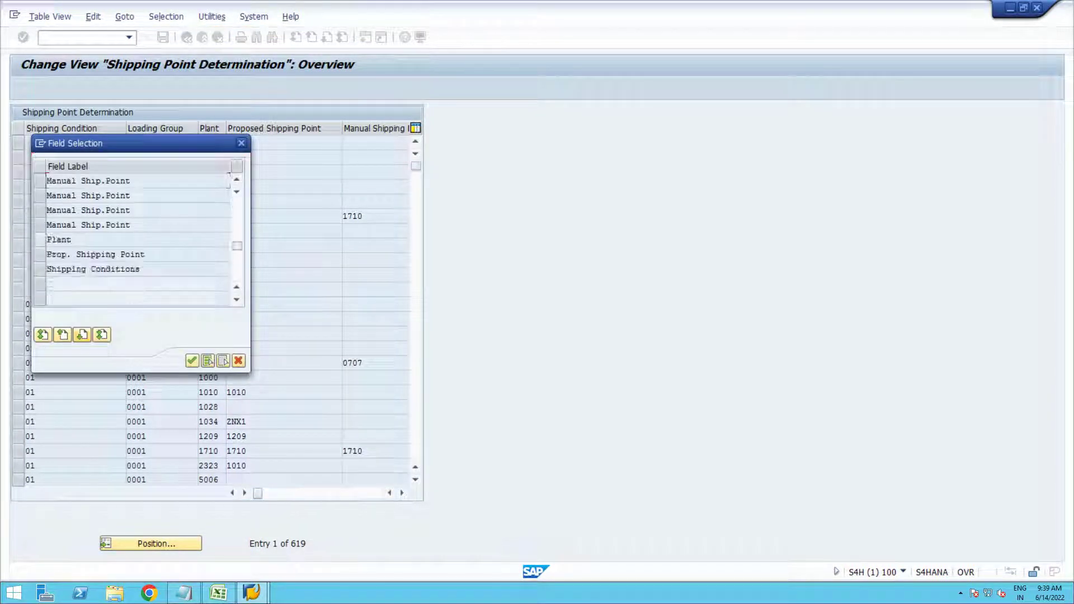
click(40, 240)
click(192, 361)
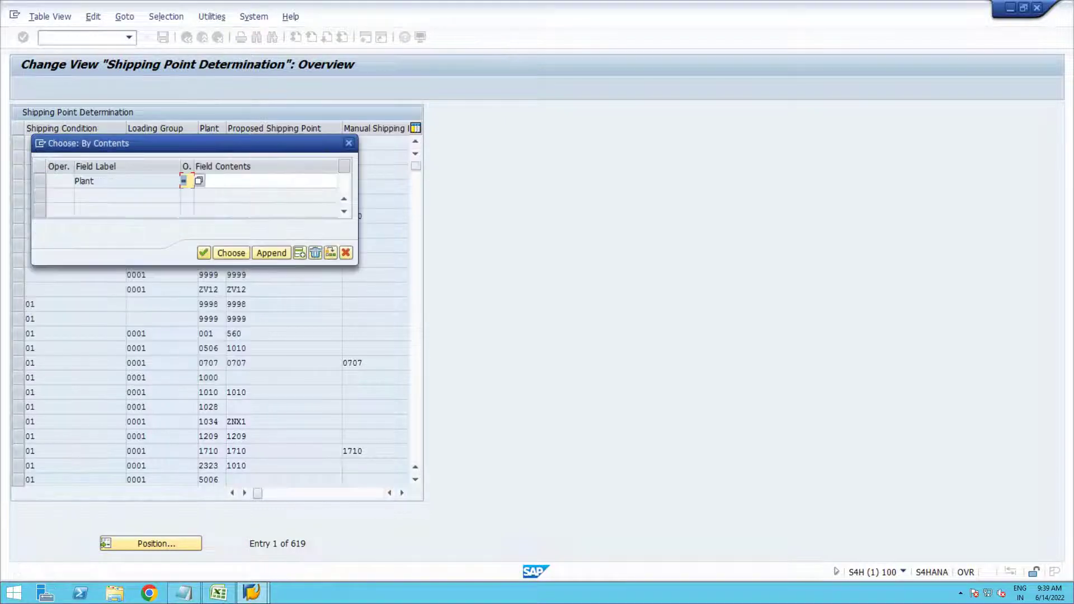
click(224, 181)
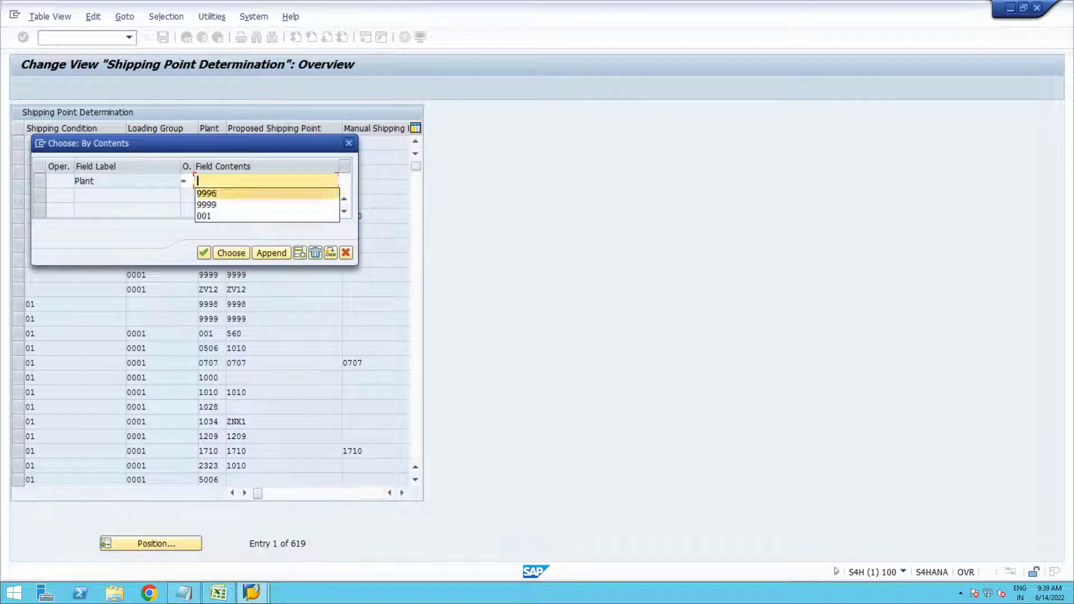
key(Return)
key(Return)
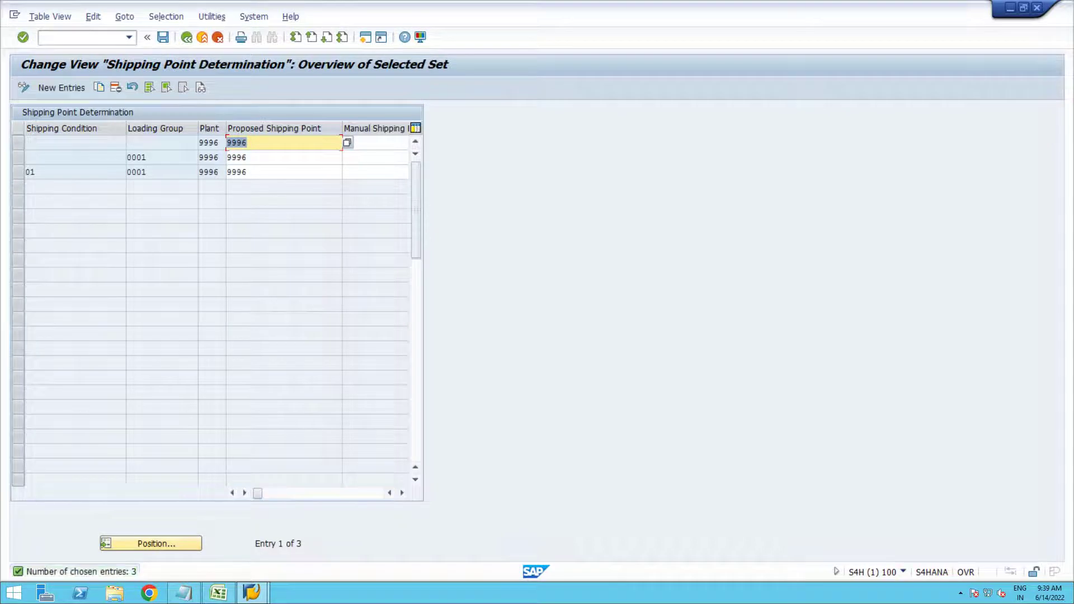
Step: Check the shipping condition, loading group and proposed shipping point in plant 9996's first determination entry, and return to the implementation guide
click(73, 143)
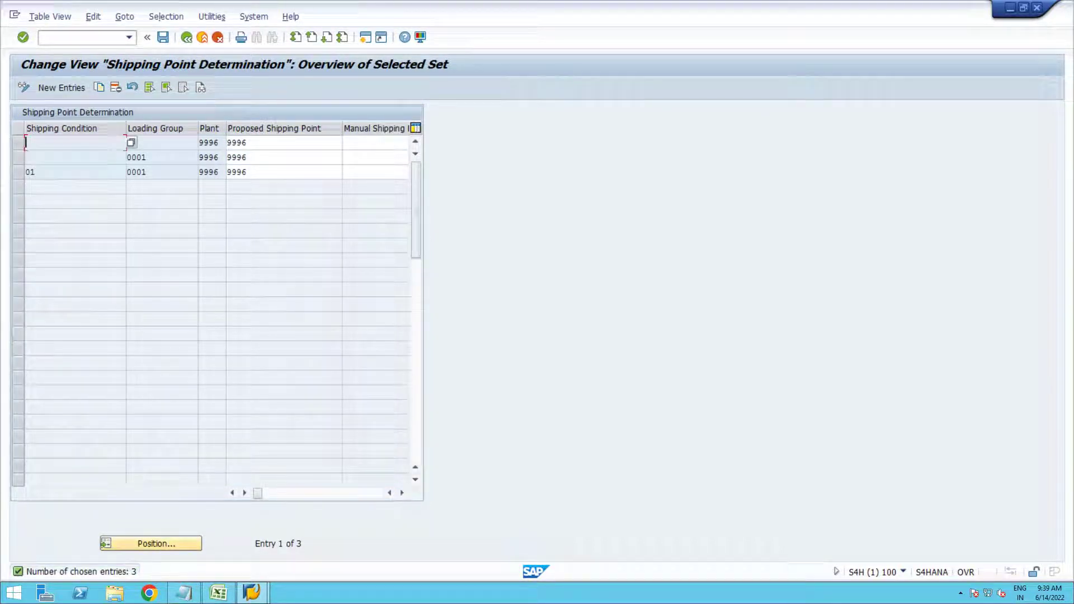
click(161, 143)
click(219, 143)
key(Tab)
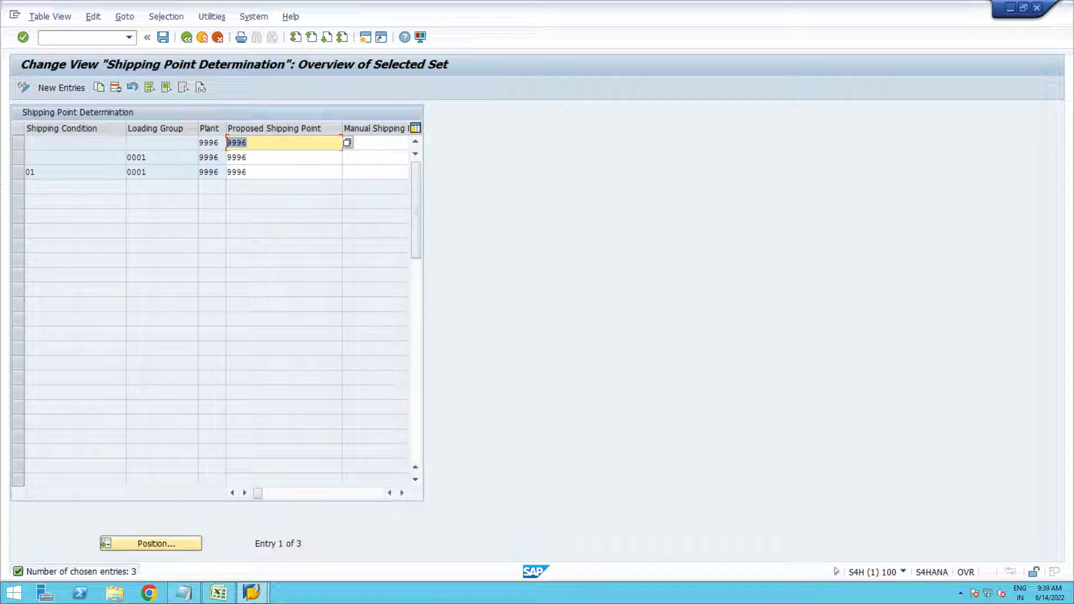
click(75, 143)
click(161, 142)
click(204, 142)
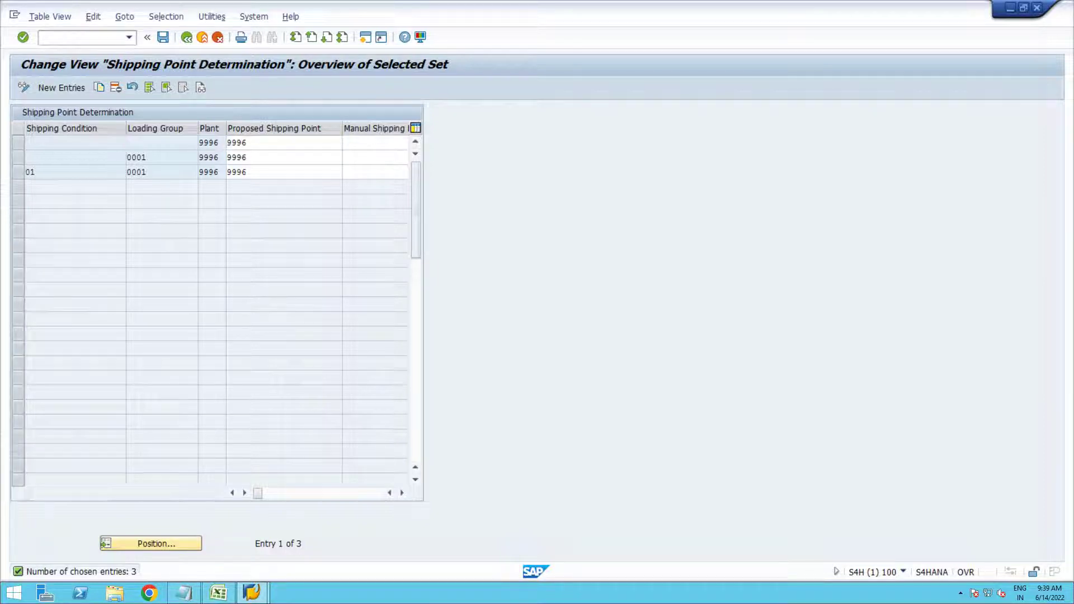
click(297, 112)
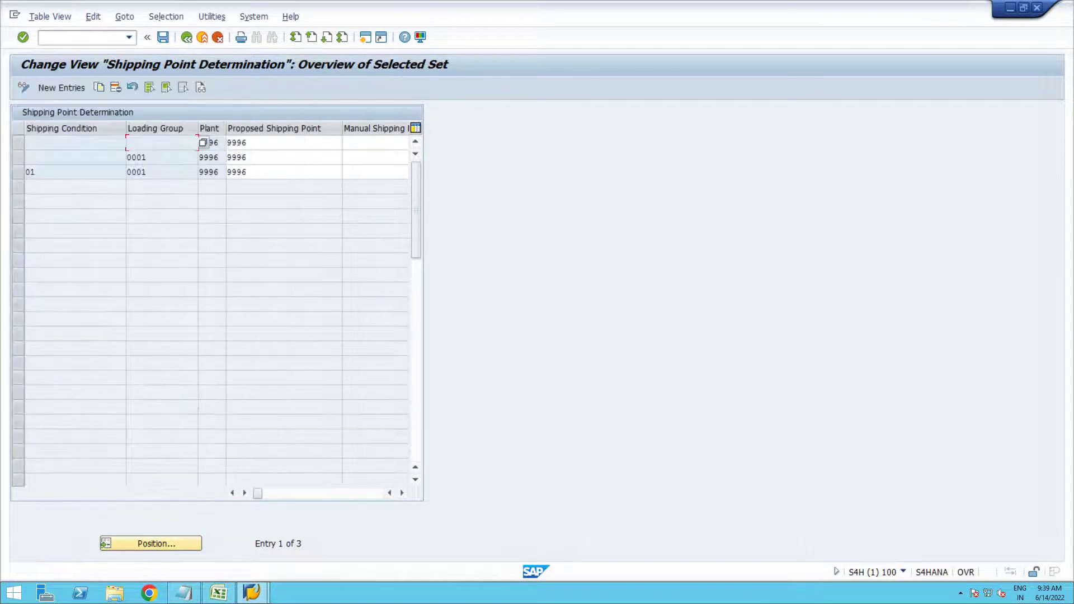
drag(247, 143, 228, 142)
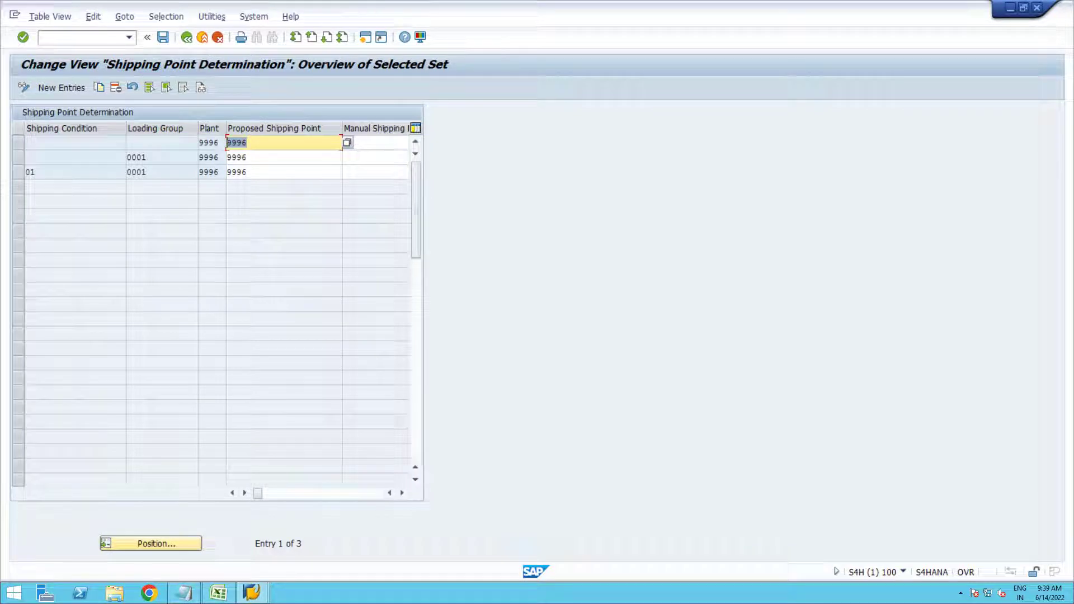
click(187, 37)
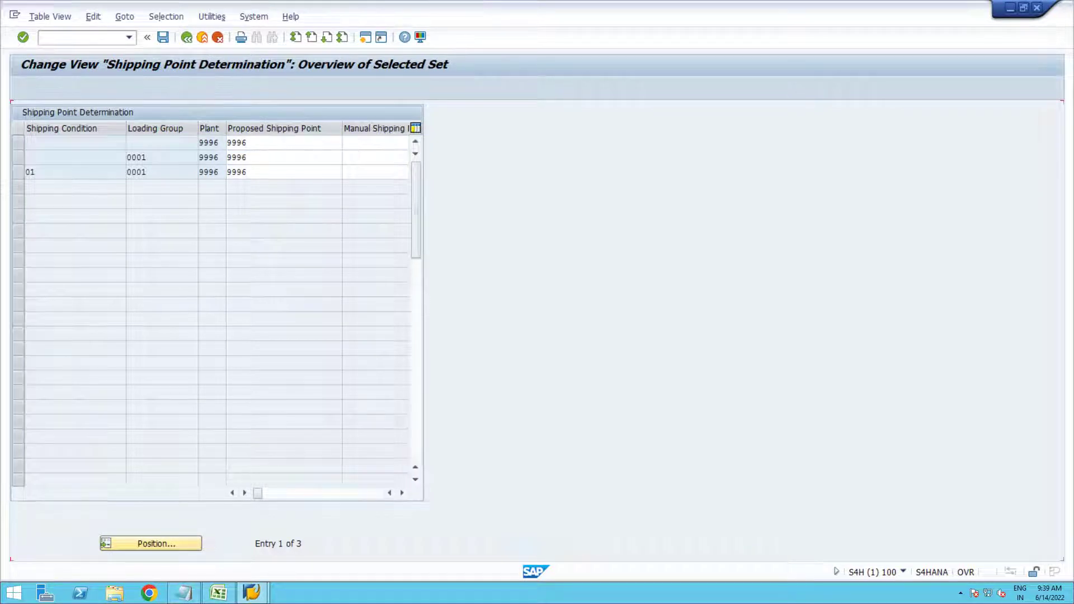
click(186, 37)
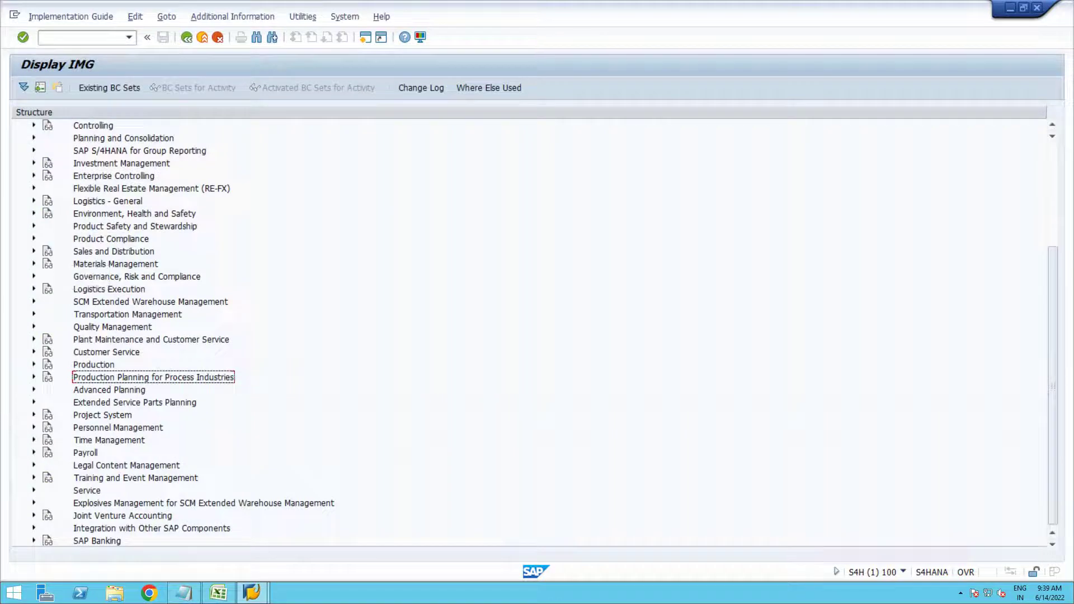
Step: Open Define Shipping Data for Plants under Materials Management, Purchasing, Purchase Order, Set up Stock Transport Order
click(33, 263)
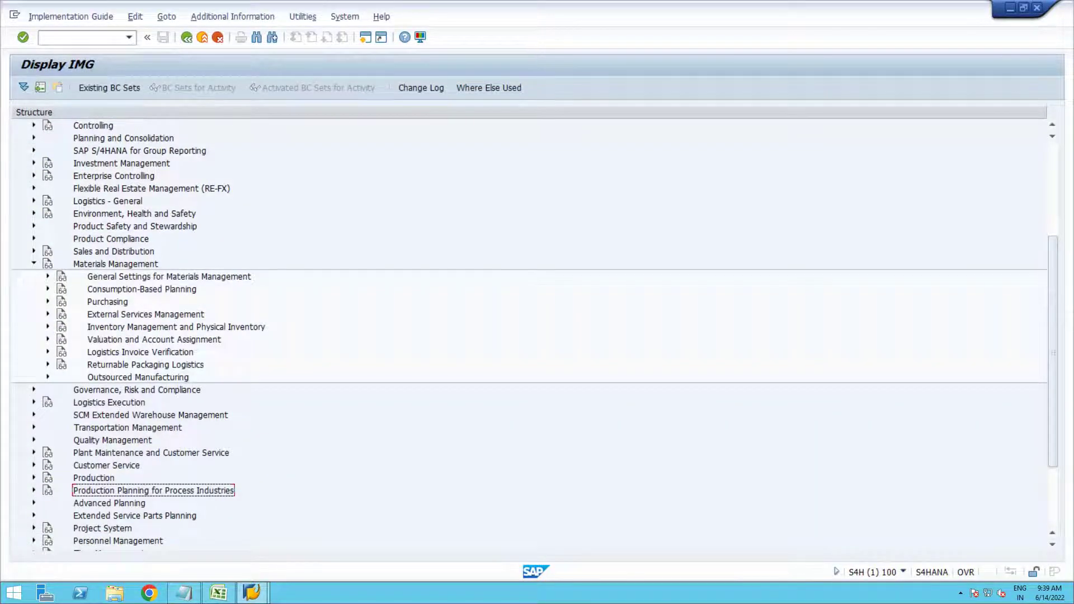
click(48, 302)
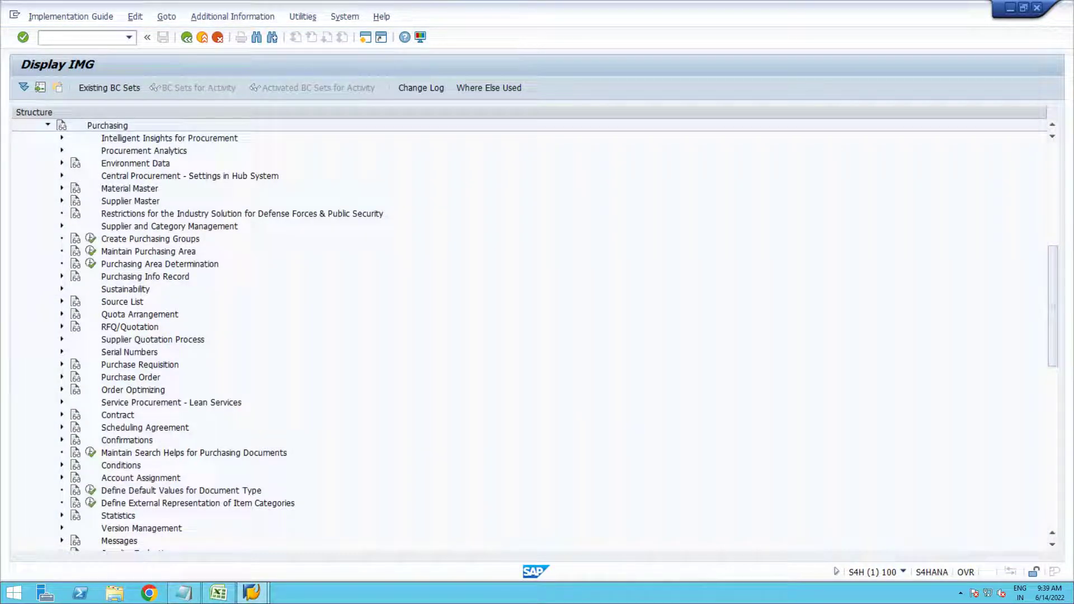
click(61, 377)
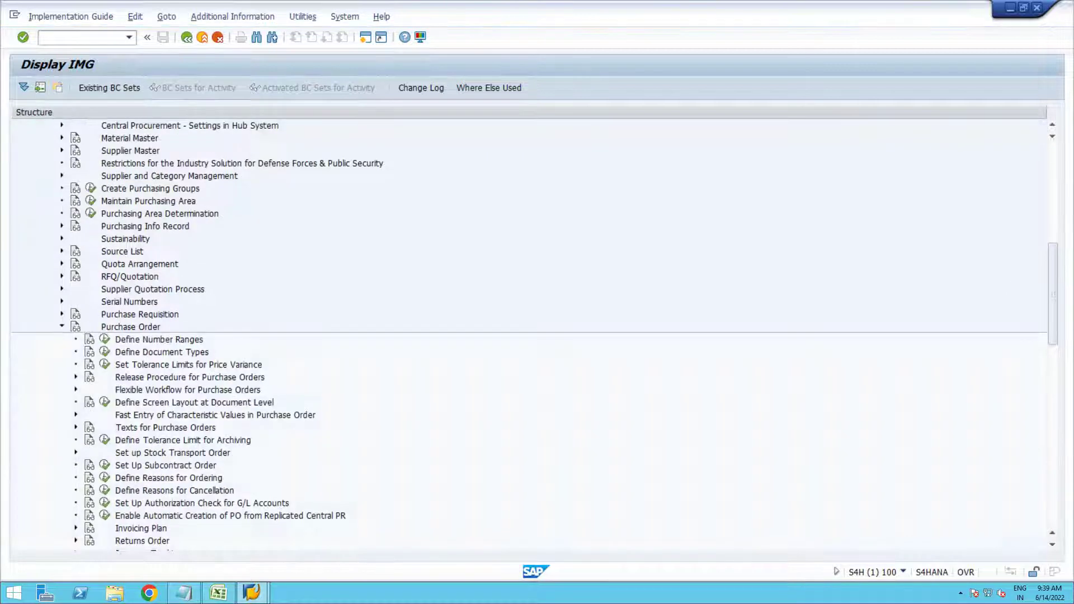
scroll(105, 343, down, 4)
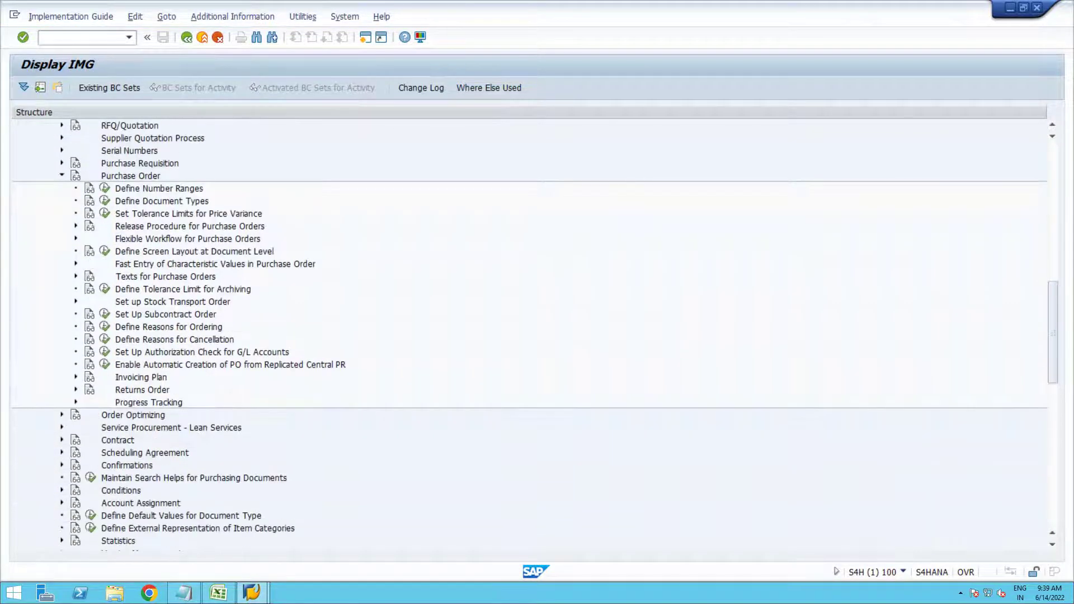
click(76, 302)
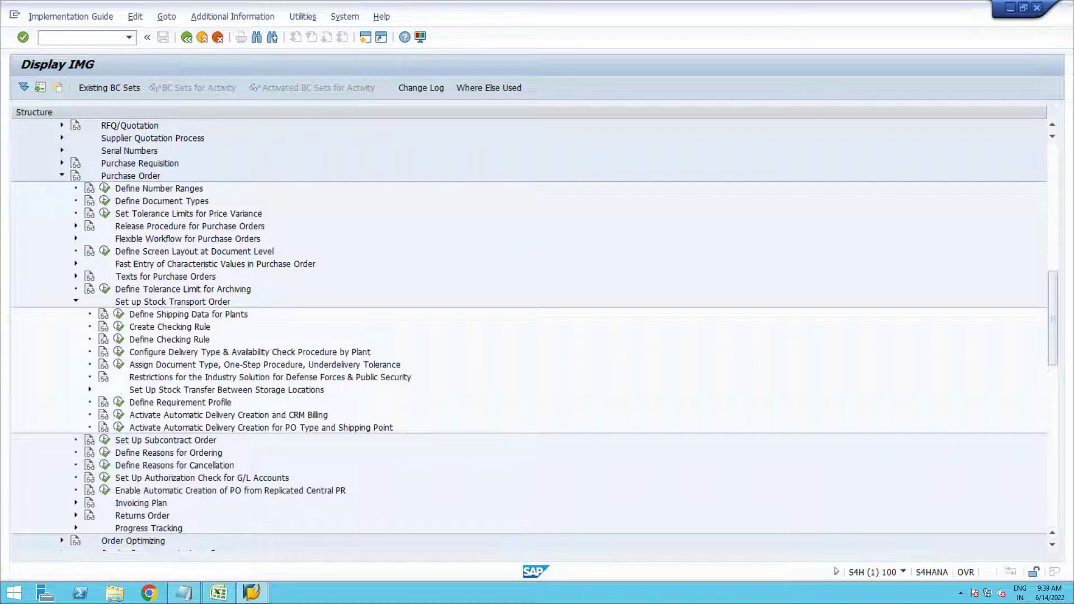
click(119, 314)
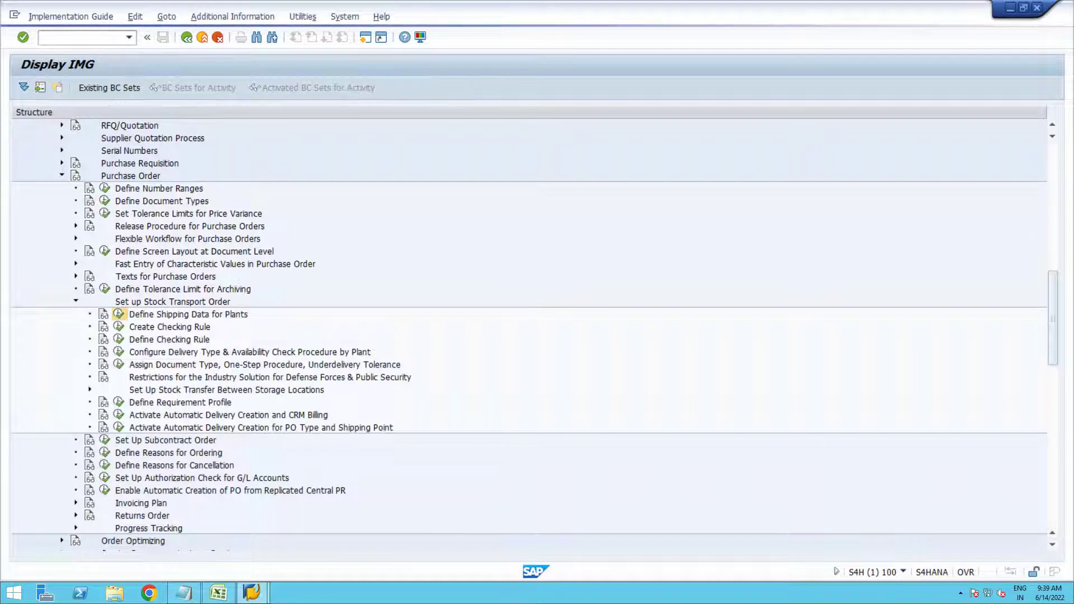
Step: Position the plant list at 9976 and open the stock transport order details of plant 9997
click(155, 405)
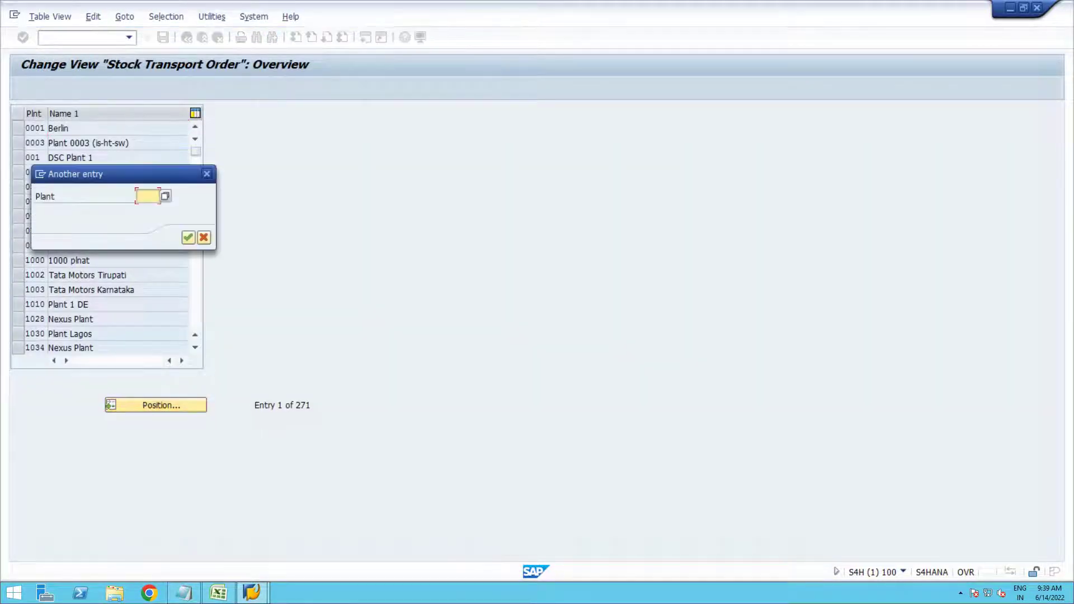
text(9976)
key(Return)
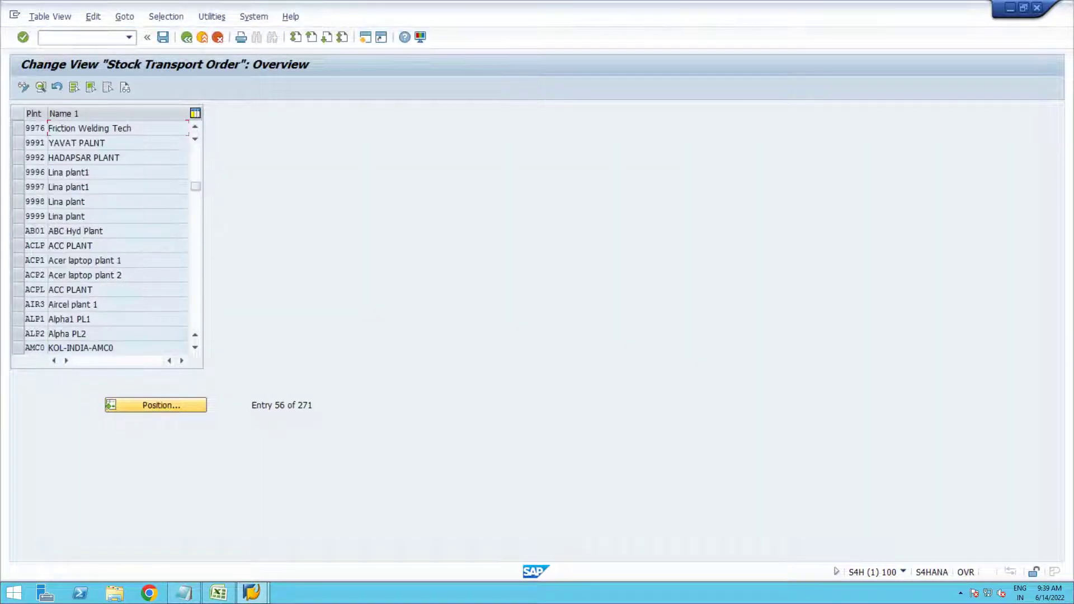
click(22, 186)
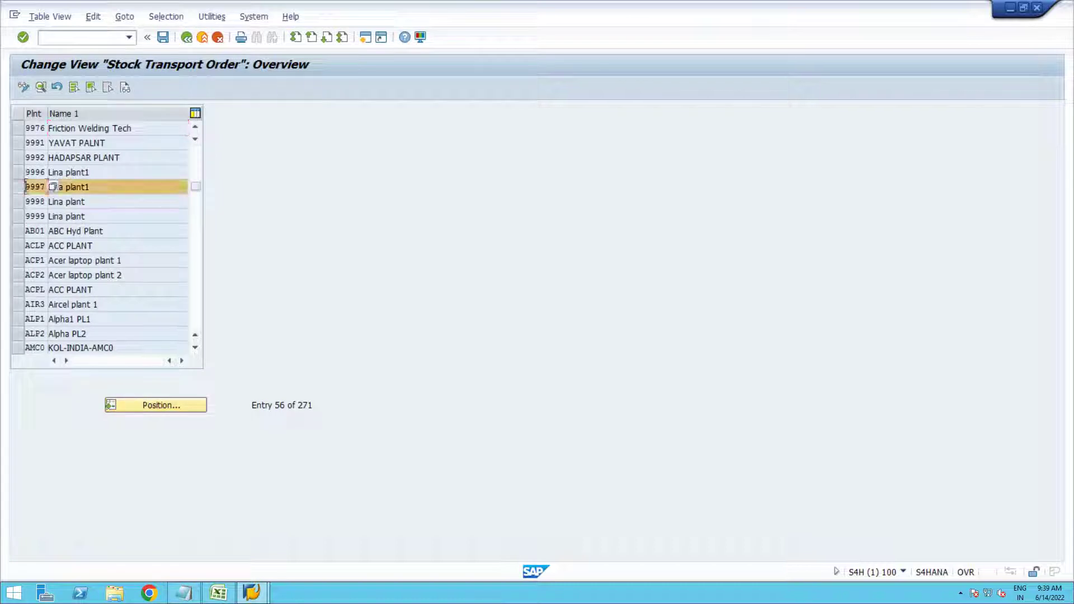
click(50, 187)
click(41, 87)
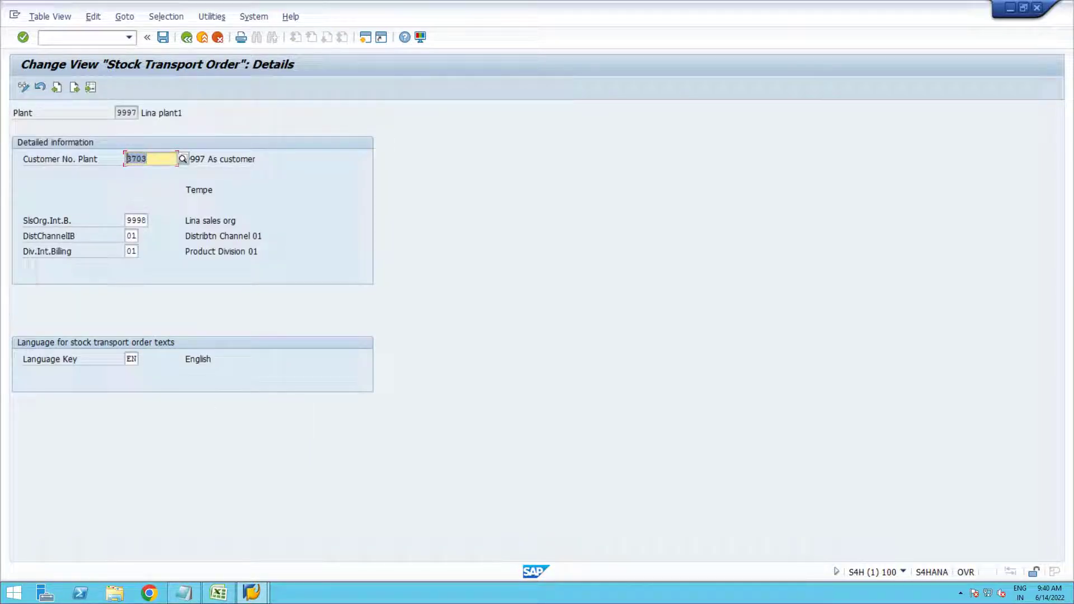
Step: Check the customer number assigned to plant 9997 in its stock transport order details
double_click(136, 112)
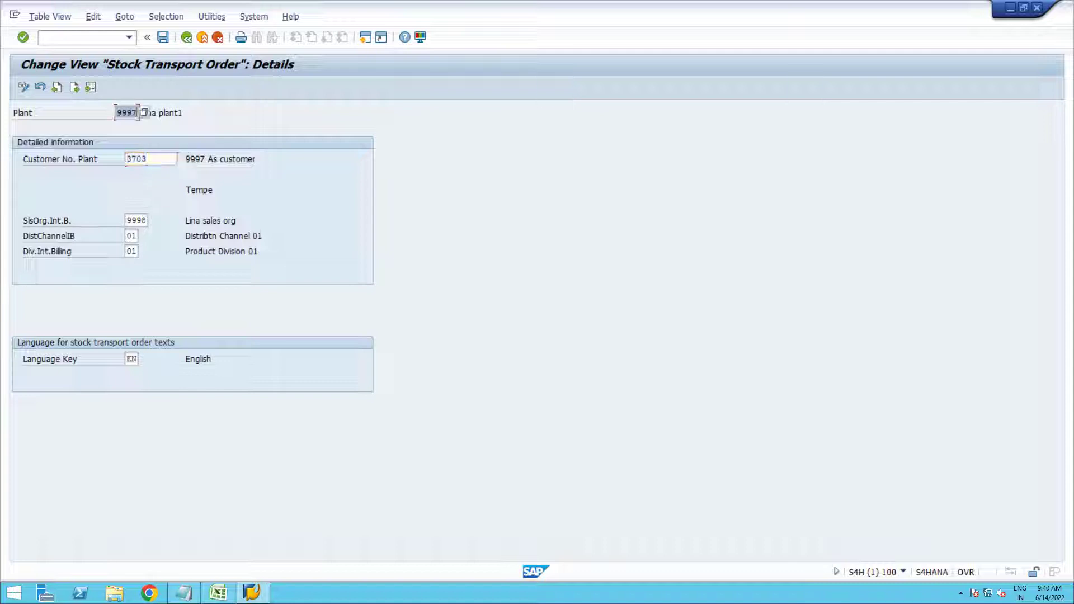
click(148, 159)
key(shift+Home)
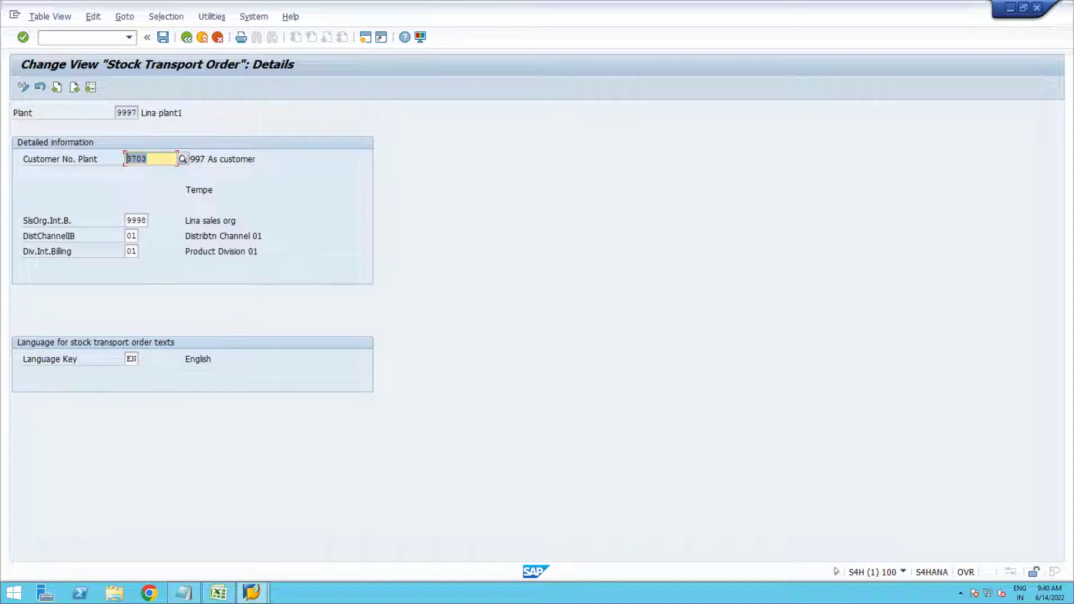
Step: Check the plant shown in plant 9997's stock transport order details and return to the implementation guide
drag(116, 112, 137, 112)
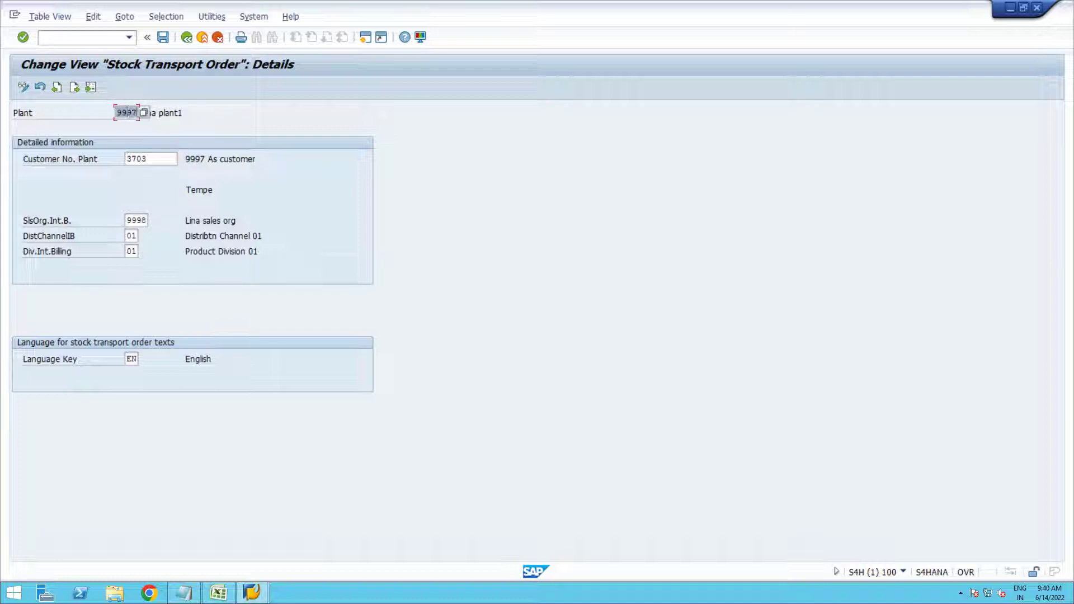
key(F3)
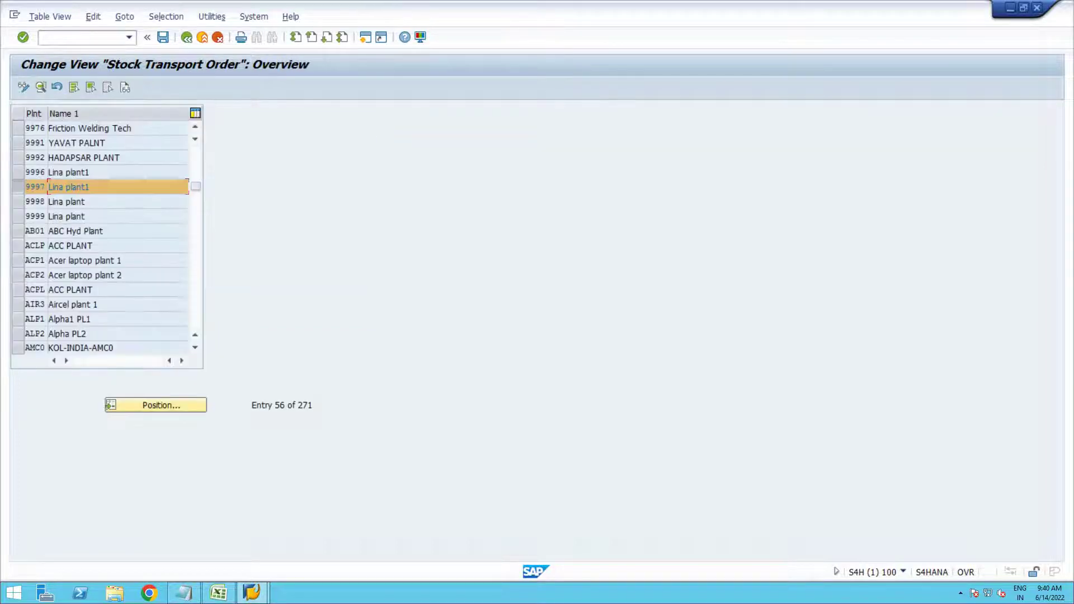
key(F3)
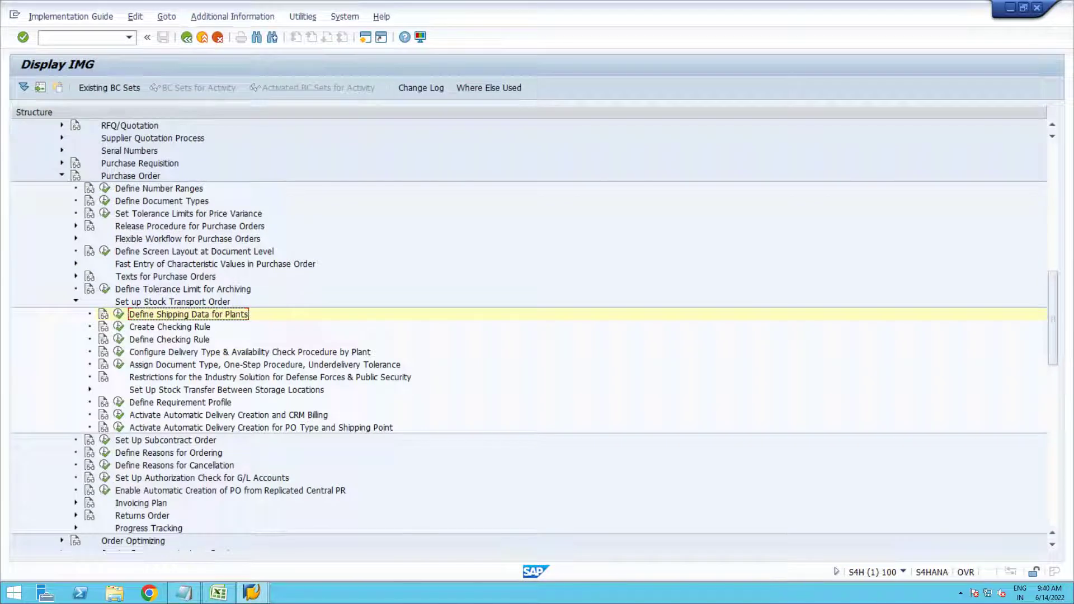
Step: Open Configure Delivery Type & Availability Check Procedure by Plant and position the list at document type NB to find plant 9996
click(118, 351)
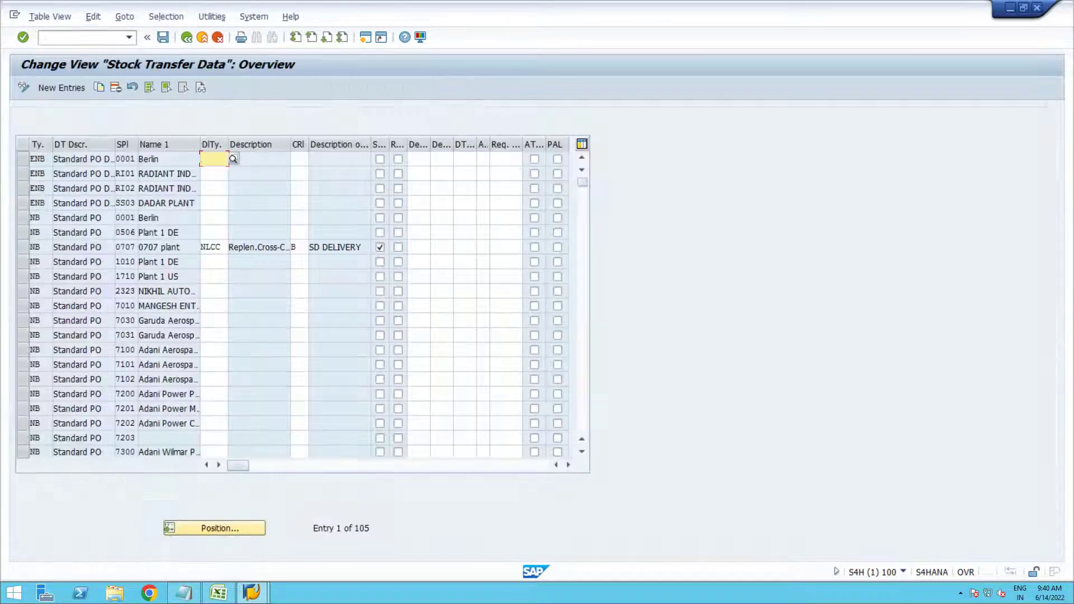
click(214, 528)
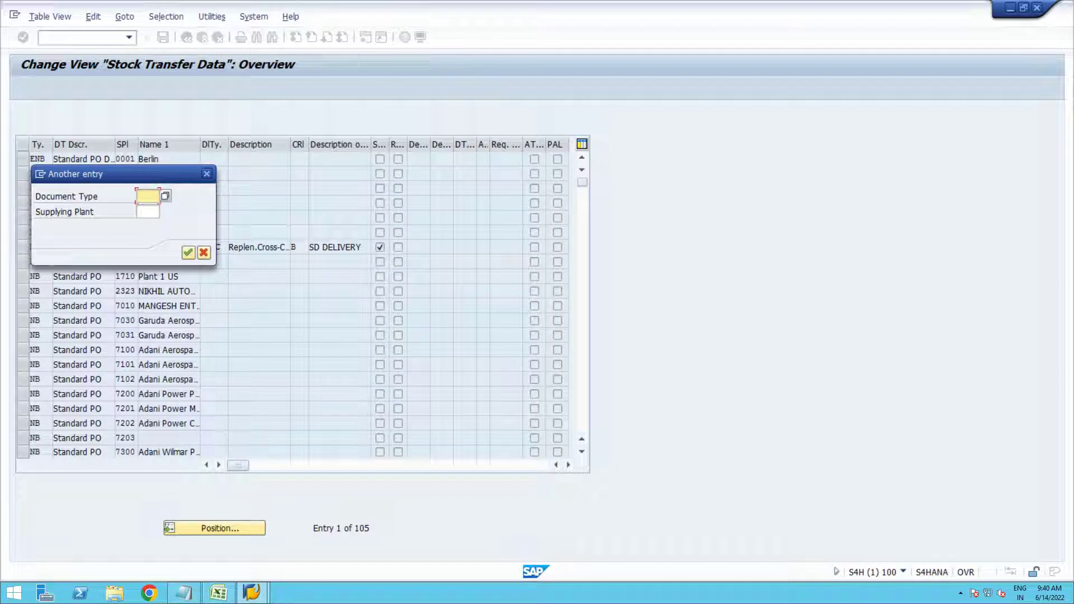
text(NB)
key(Return)
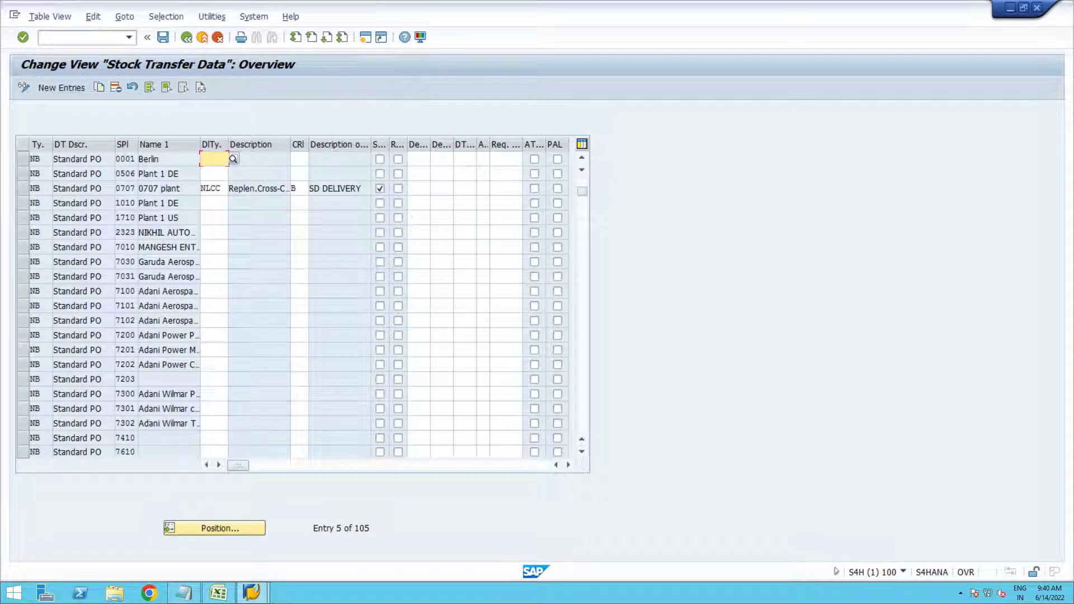
key(Page_Down)
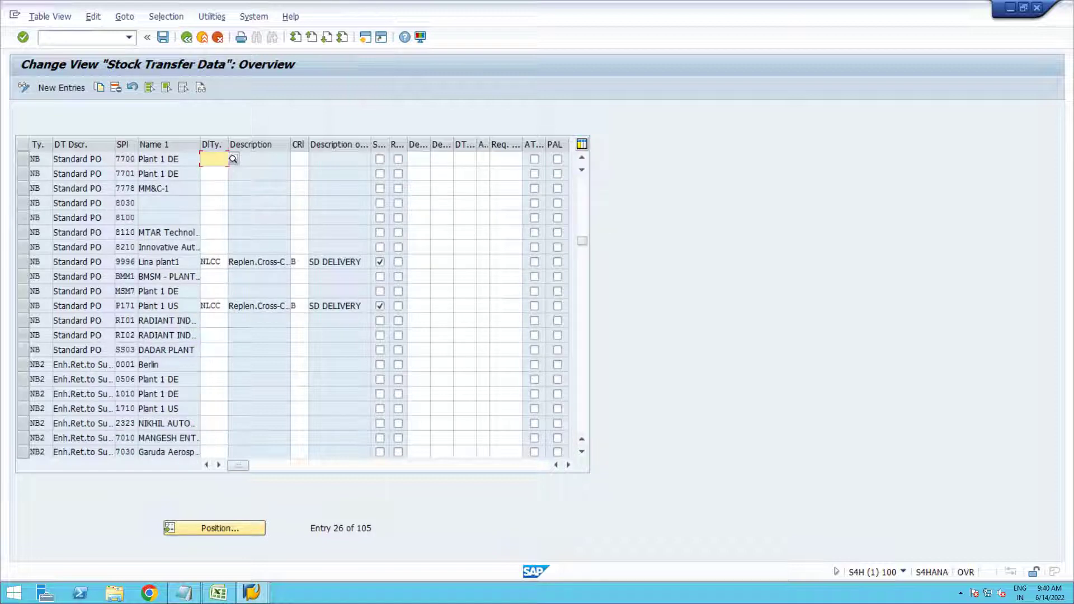
Step: Check the delivery type assigned to document type NB and supplying plant 9996, and return to the implementation guide
click(24, 262)
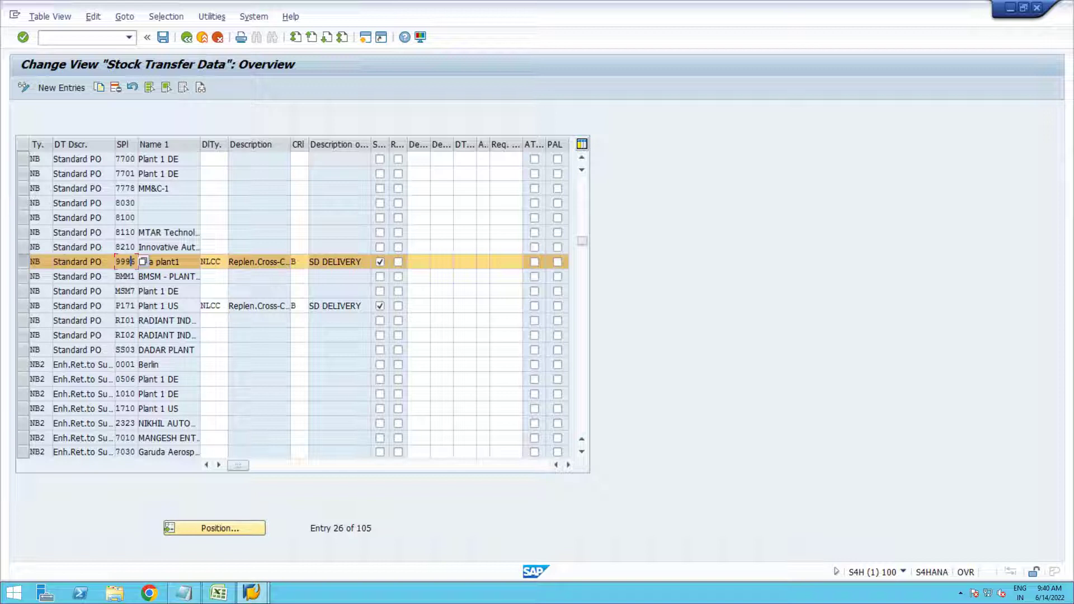
key(Tab)
click(250, 262)
key(F3)
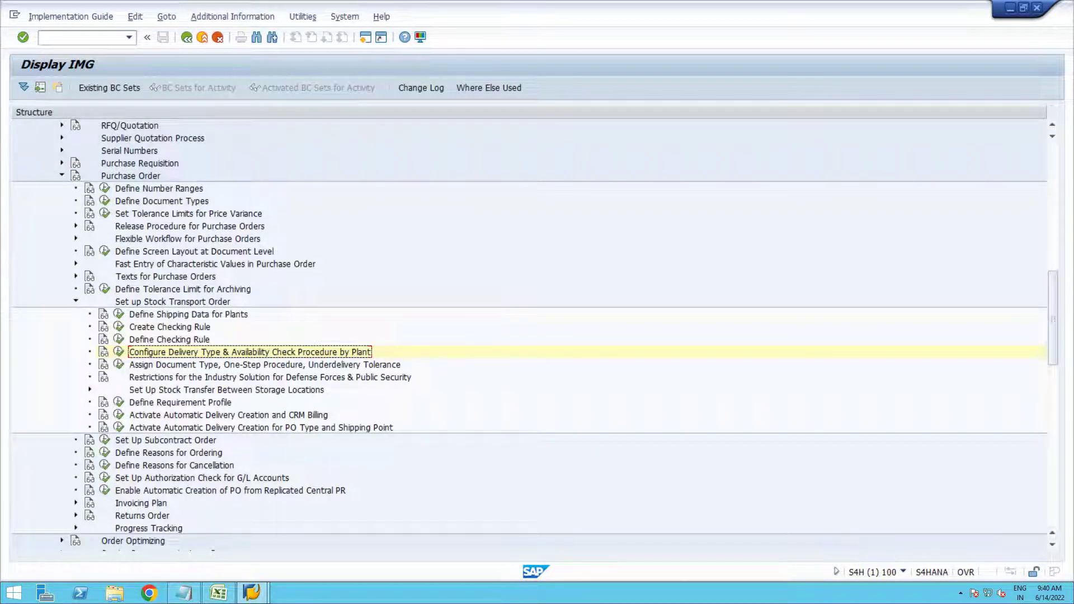
Step: Check the default document type from plant 9996 to 9997 in Assign Document Type, One-Step Procedure, Underdelivery Tolerance, save, and return to the guide
click(119, 364)
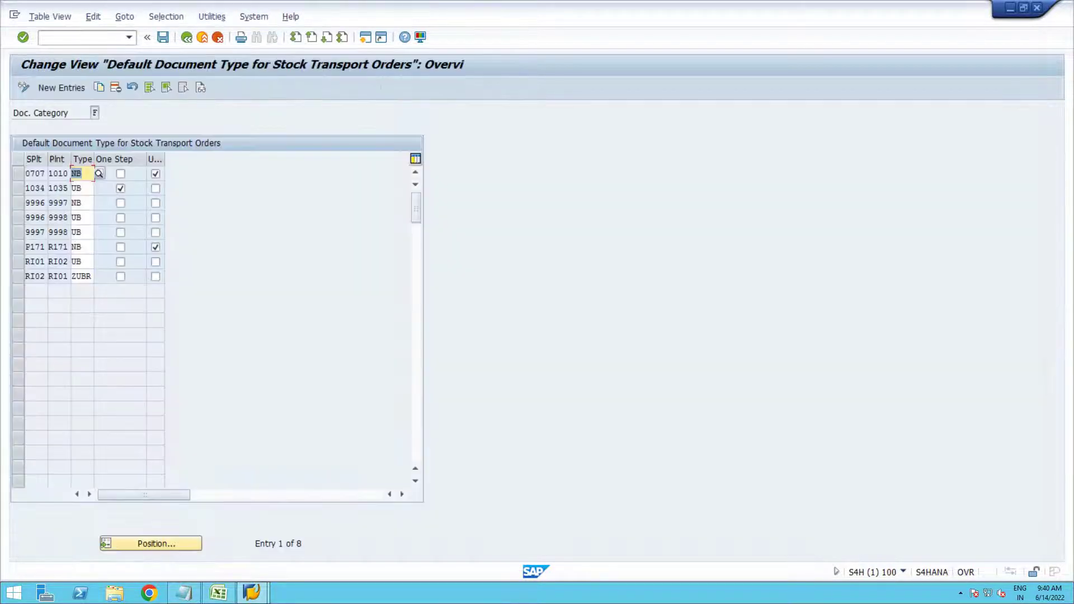
click(18, 203)
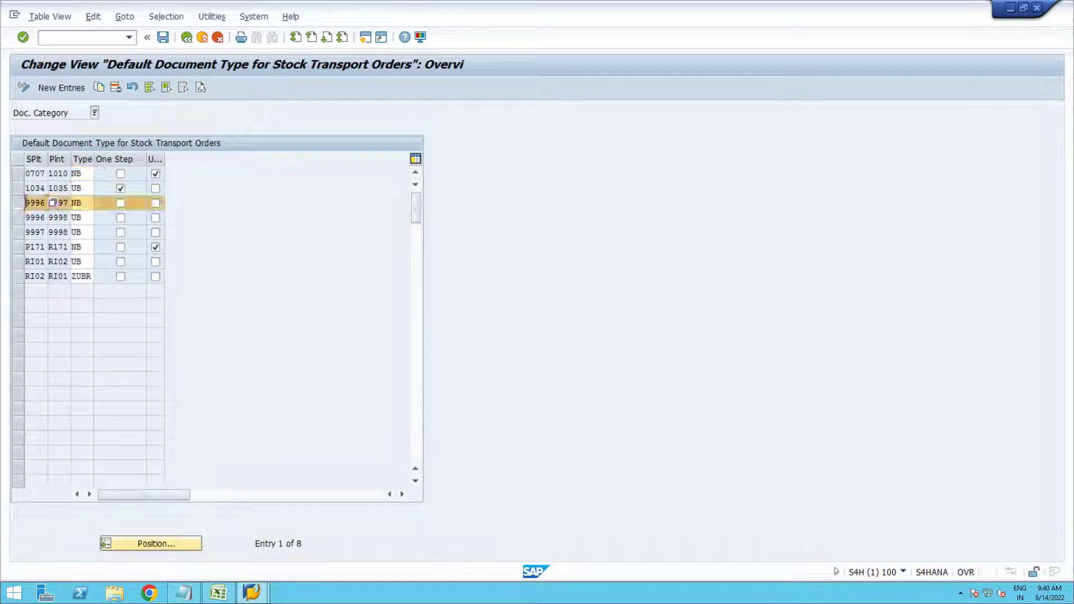
click(66, 202)
key(Tab)
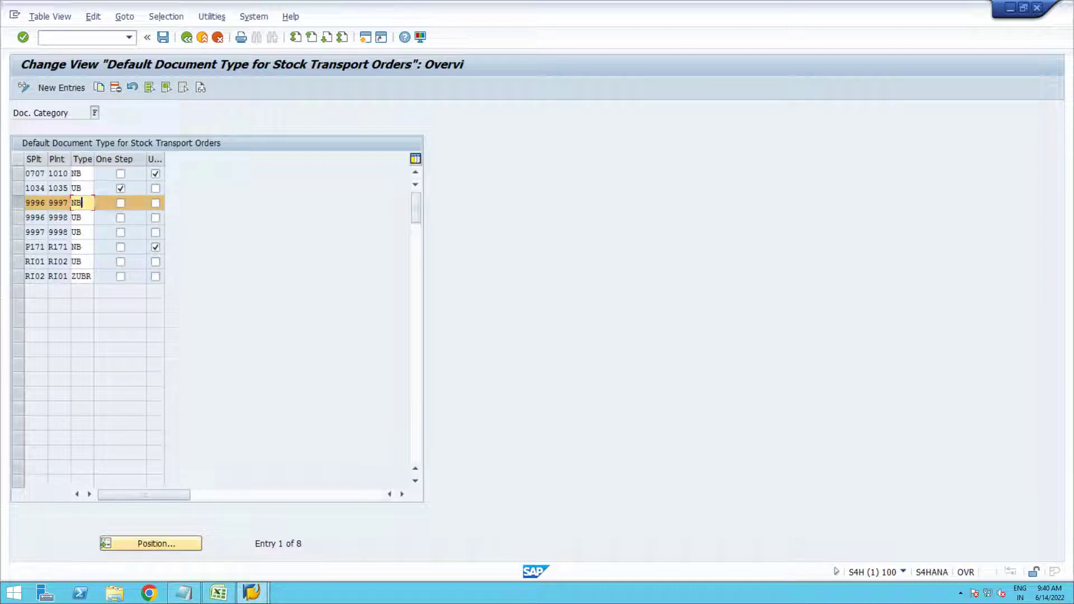
click(163, 37)
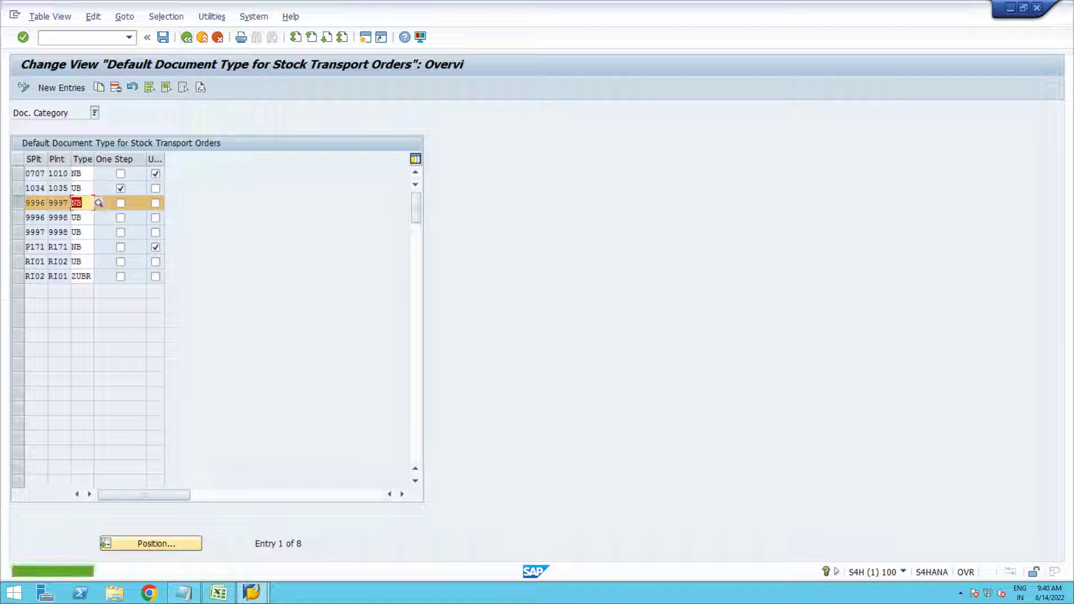
key(F3)
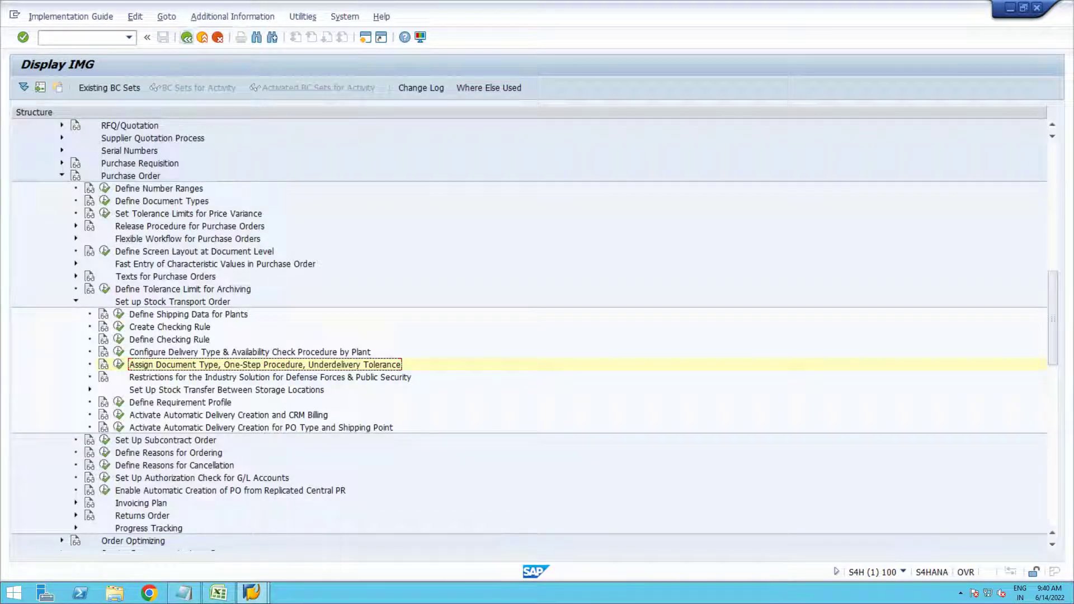
Step: Collapse the Set up Stock Transport Order and Purchase Order nodes and open the stock overview transaction MMBE
click(76, 302)
click(61, 175)
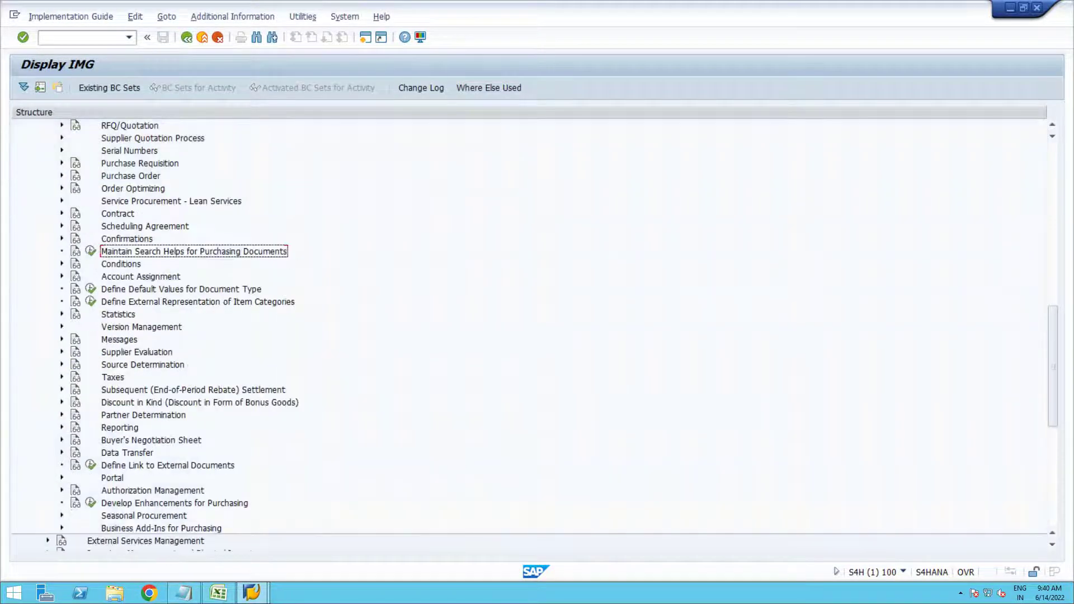
click(84, 37)
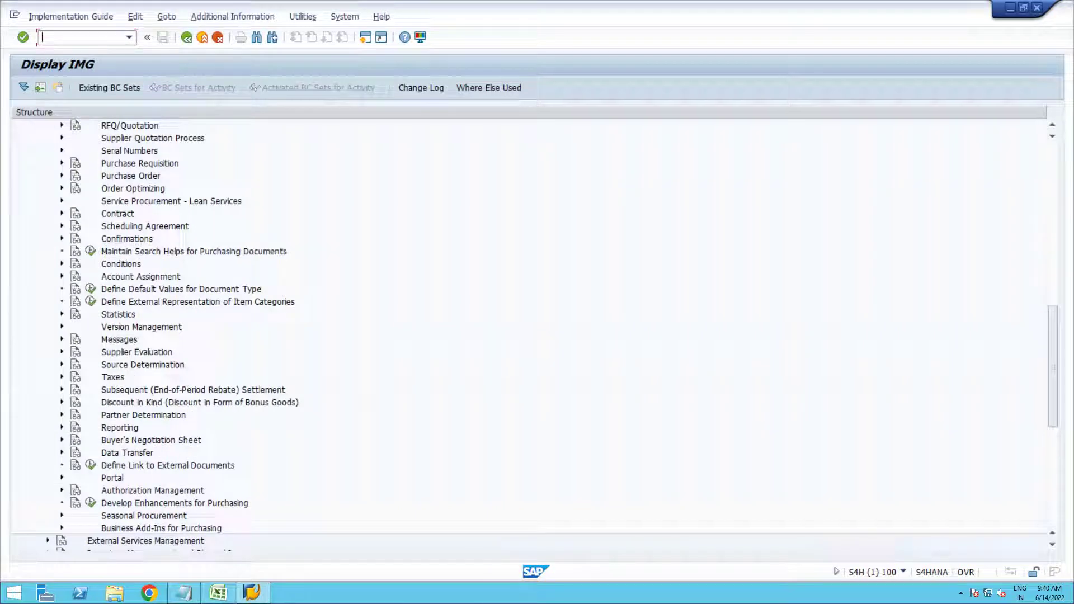
text(/nmmbe)
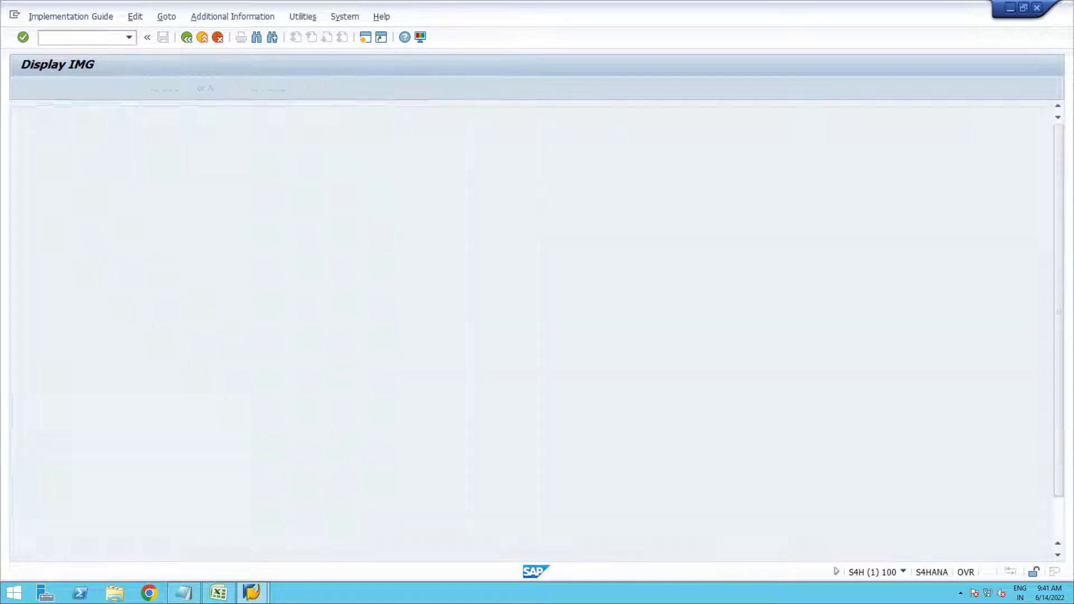
key(Return)
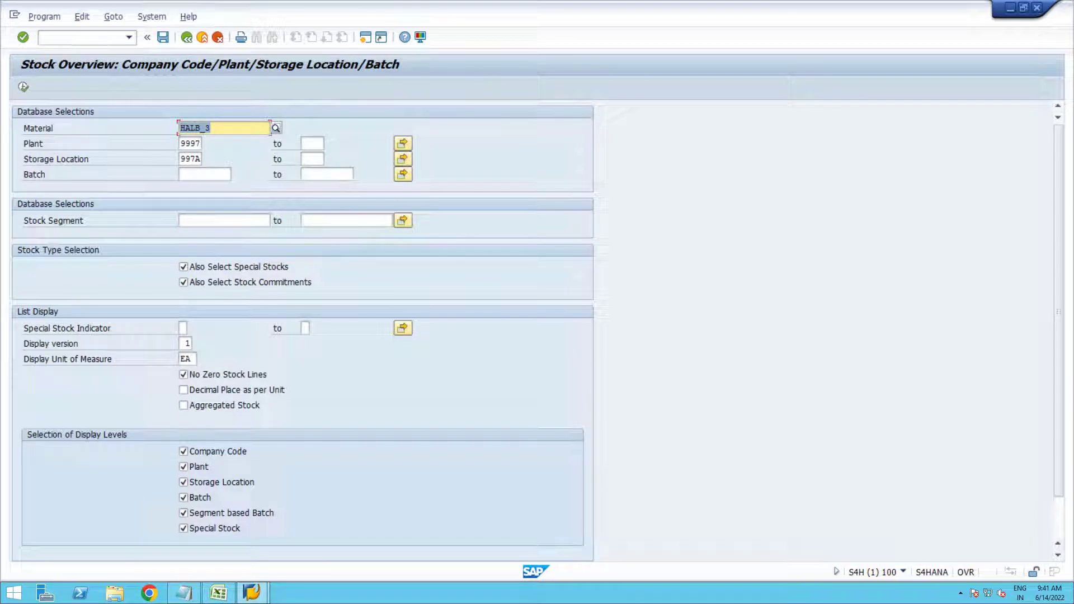
Step: Run the stock overview for material HALB_3 in plant 9996 with no storage location restriction
key(Tab)
text(9996)
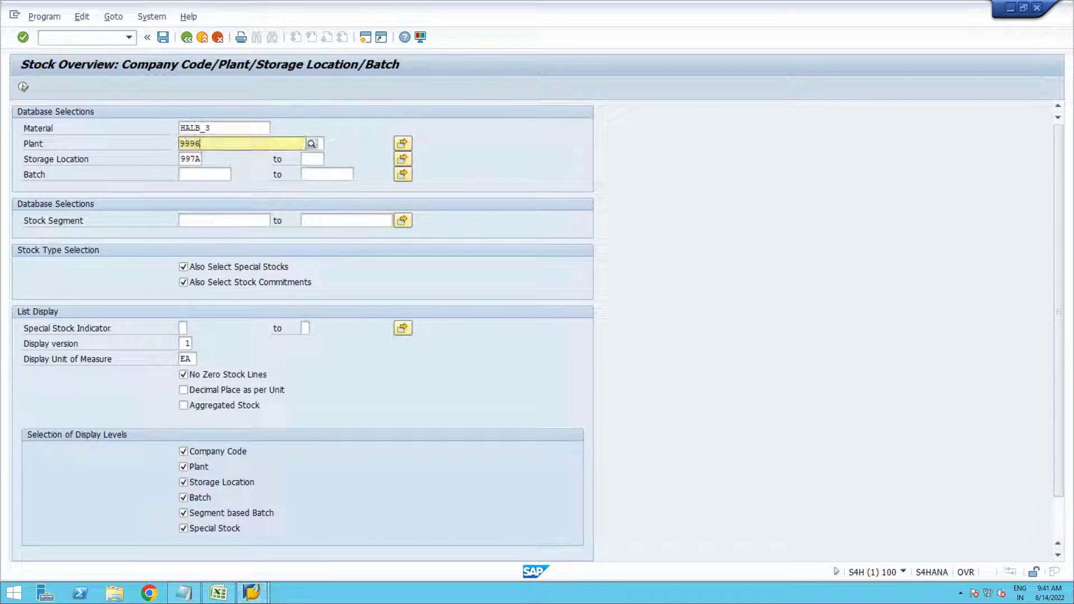
key(Tab)
key(Tab)
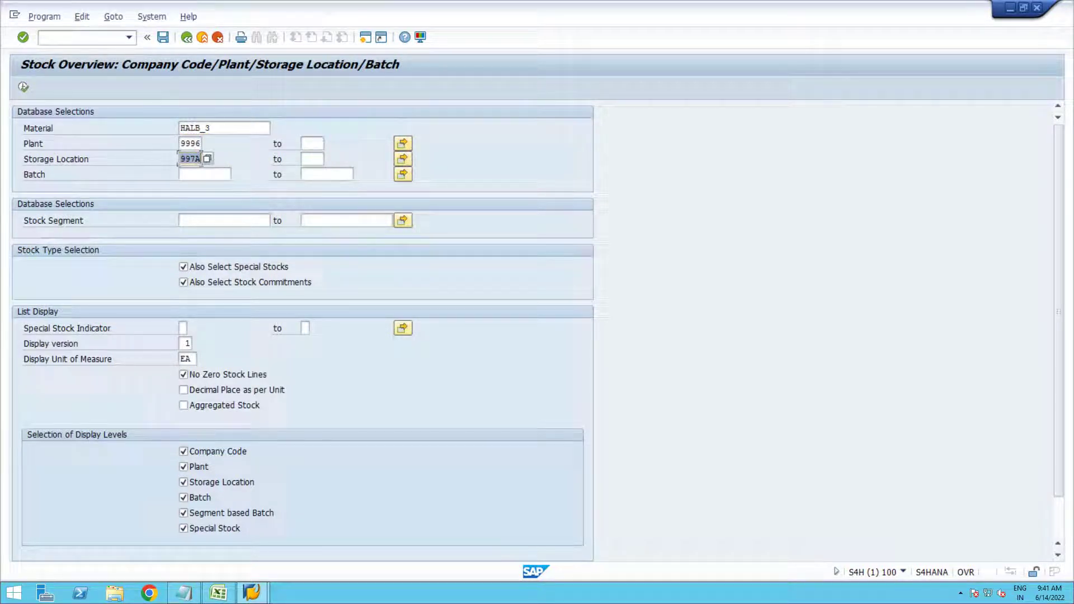
key(BackSpace)
key(F8)
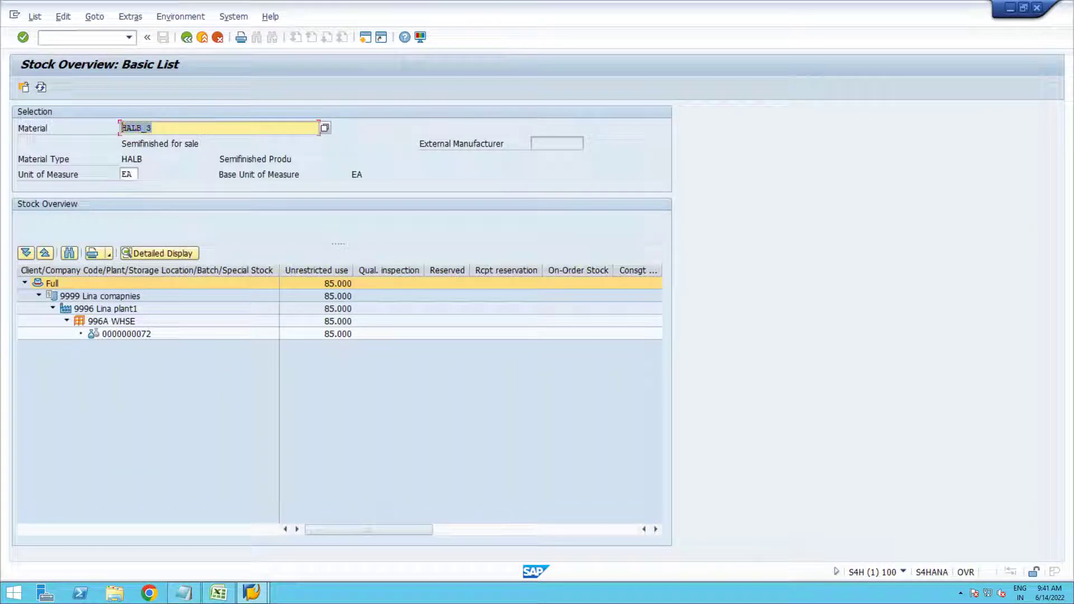
Step: Examine the unrestricted stock of HALB_3 by plant, storage location 996A and batch in the stock overview
click(316, 333)
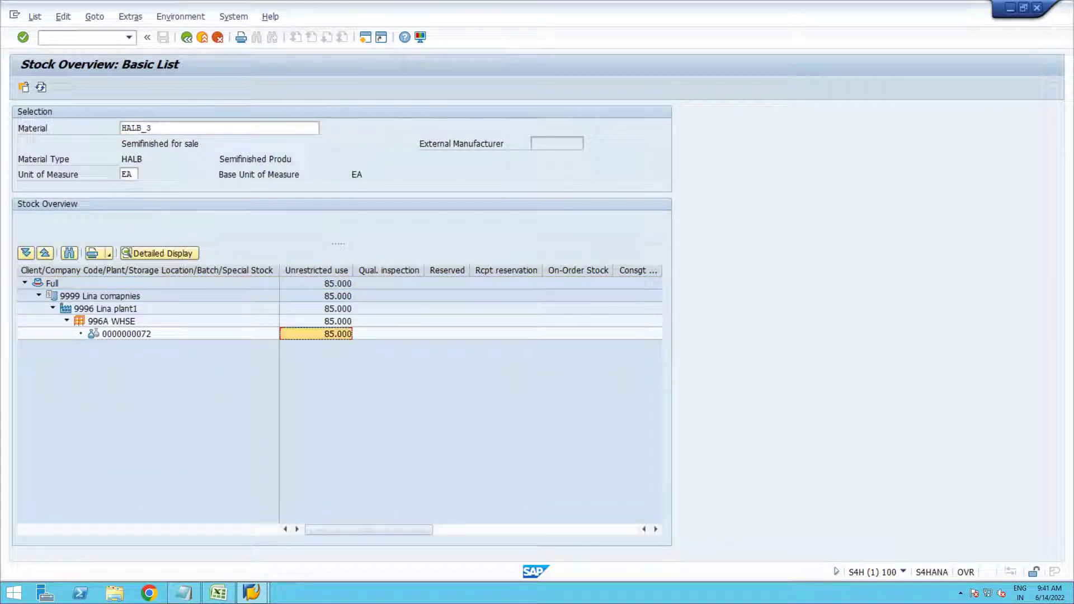
click(126, 334)
click(151, 127)
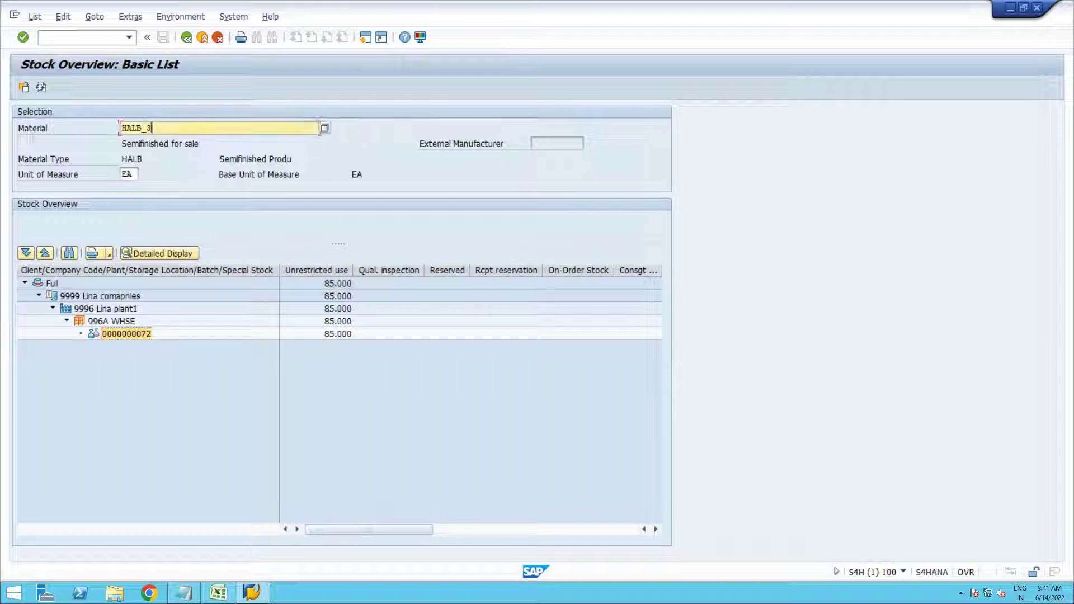
click(111, 321)
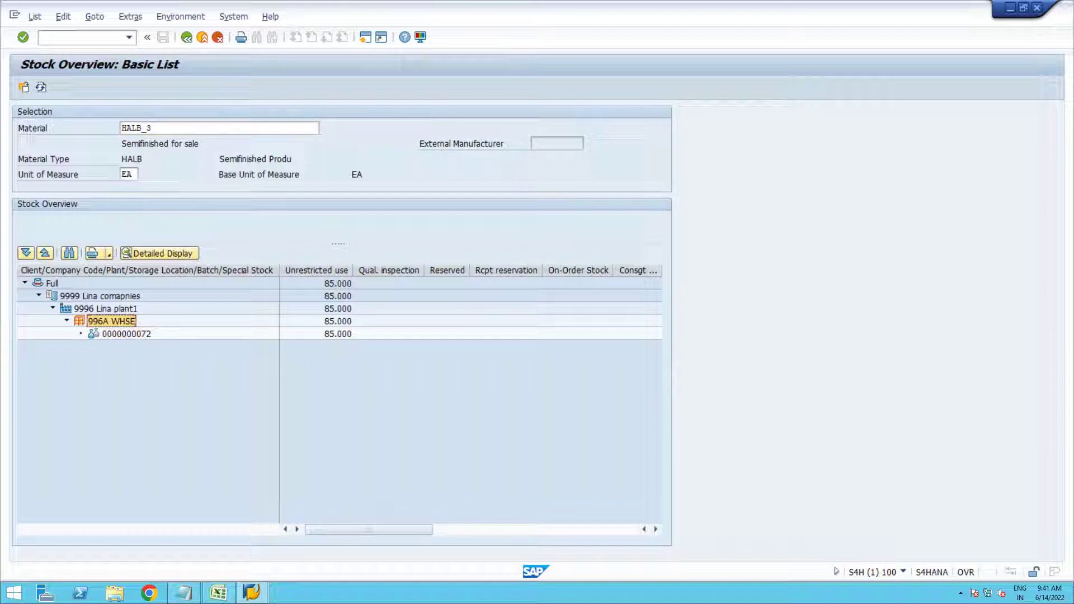
click(106, 309)
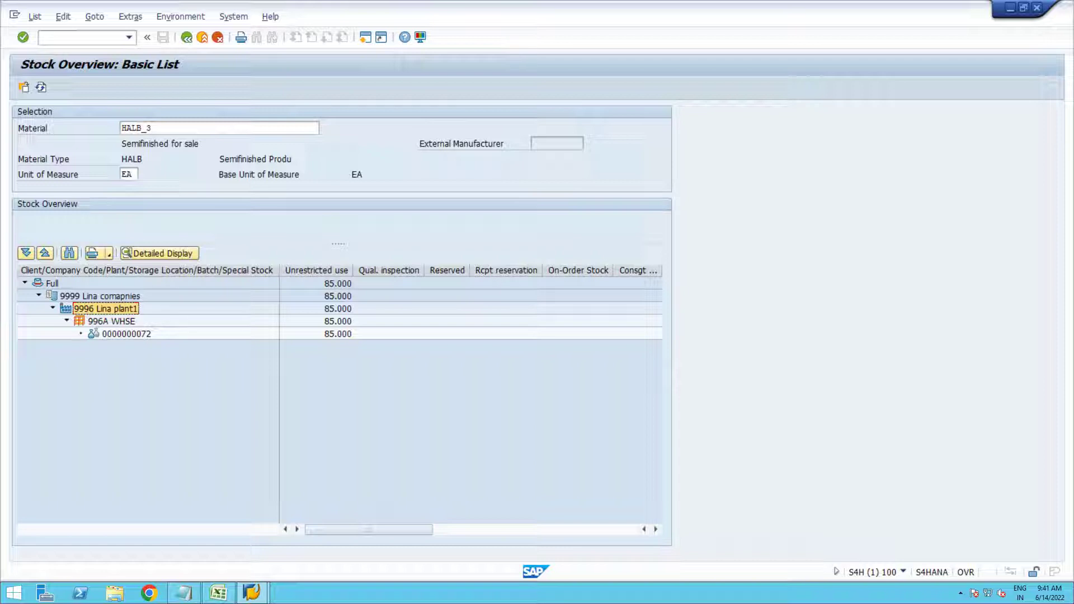
click(112, 321)
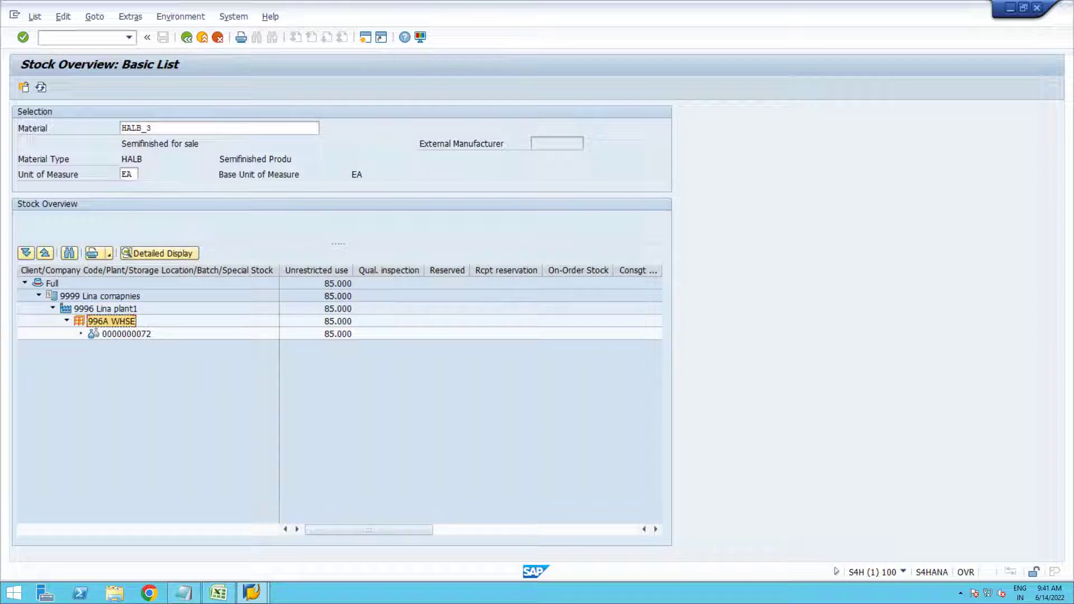
click(315, 321)
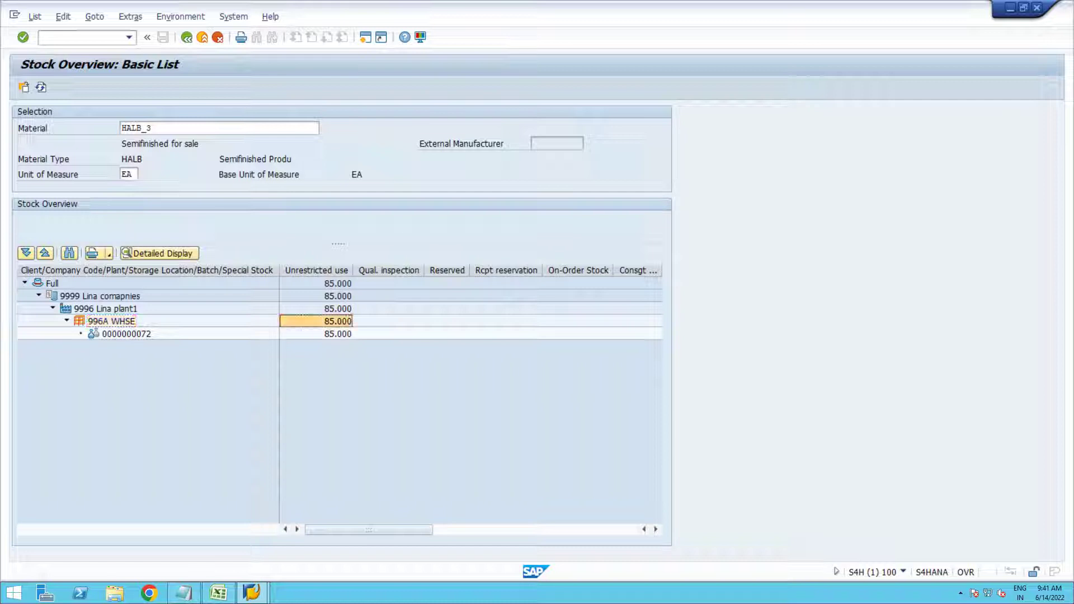
Step: Start a new standard purchase order with transaction ME21N and enter a vendor number in its header
click(42, 37)
text(/nme)
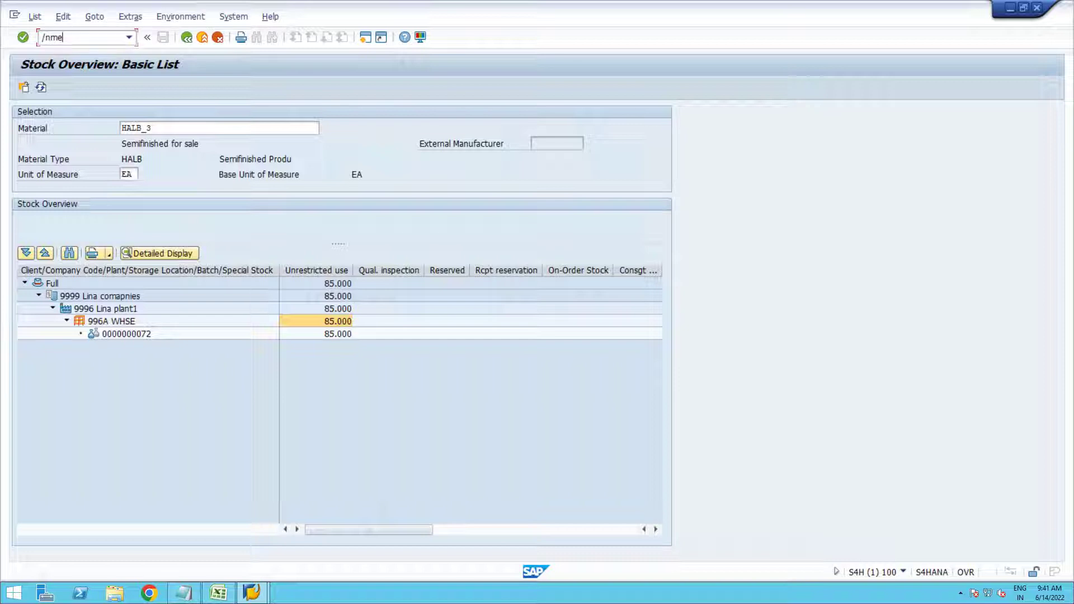
text(21n)
key(Return)
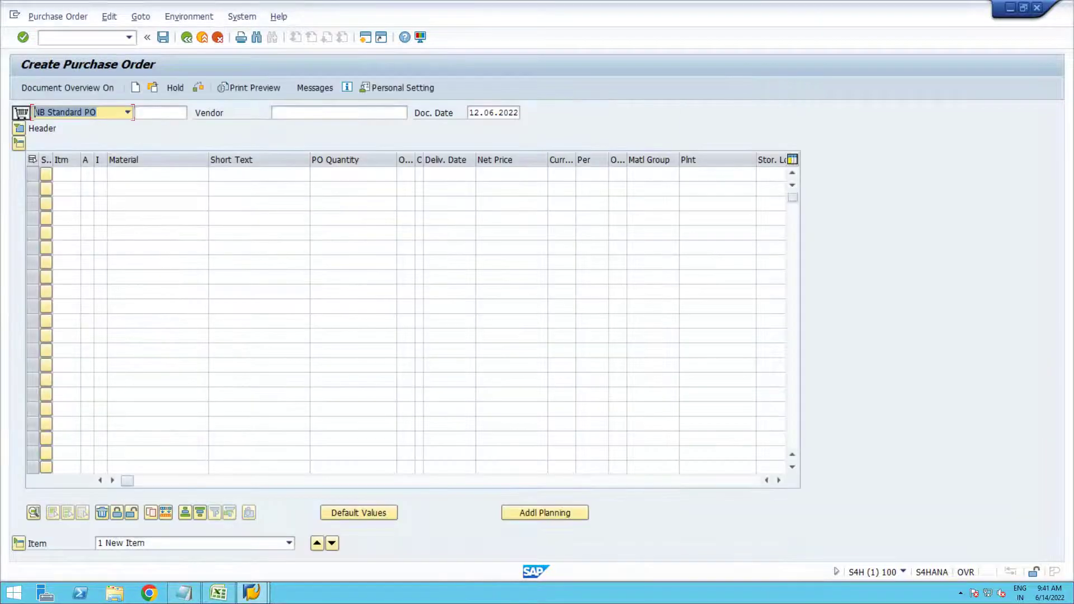
click(275, 113)
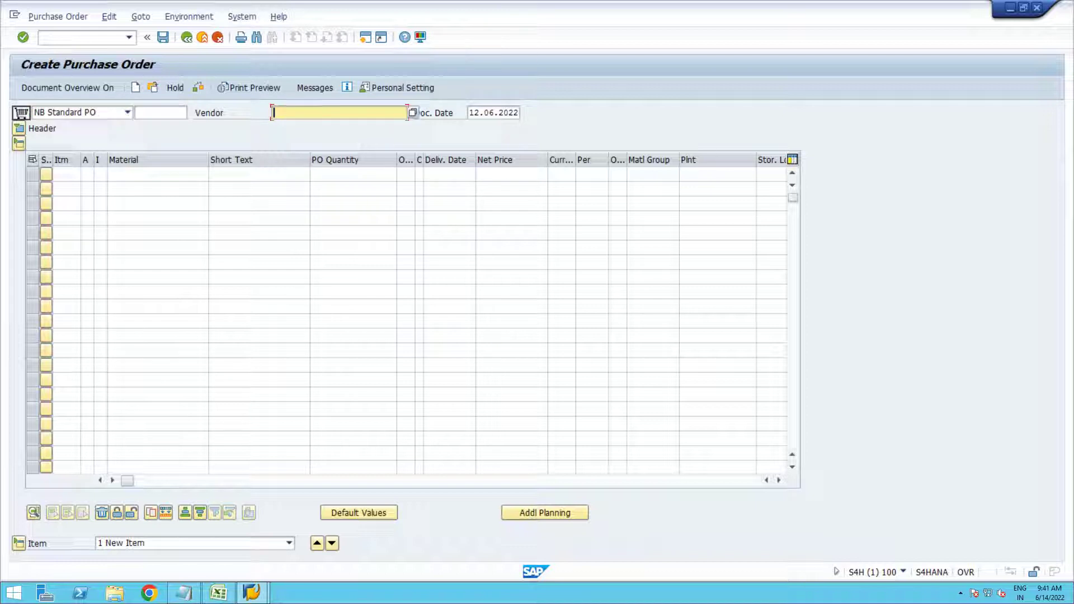
text(370)
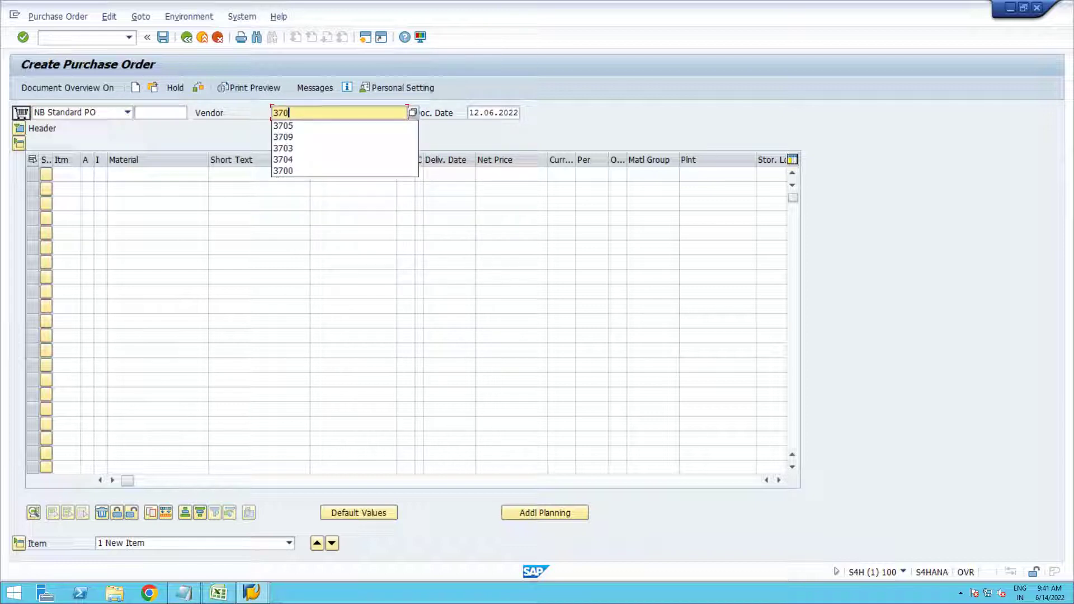
text(5)
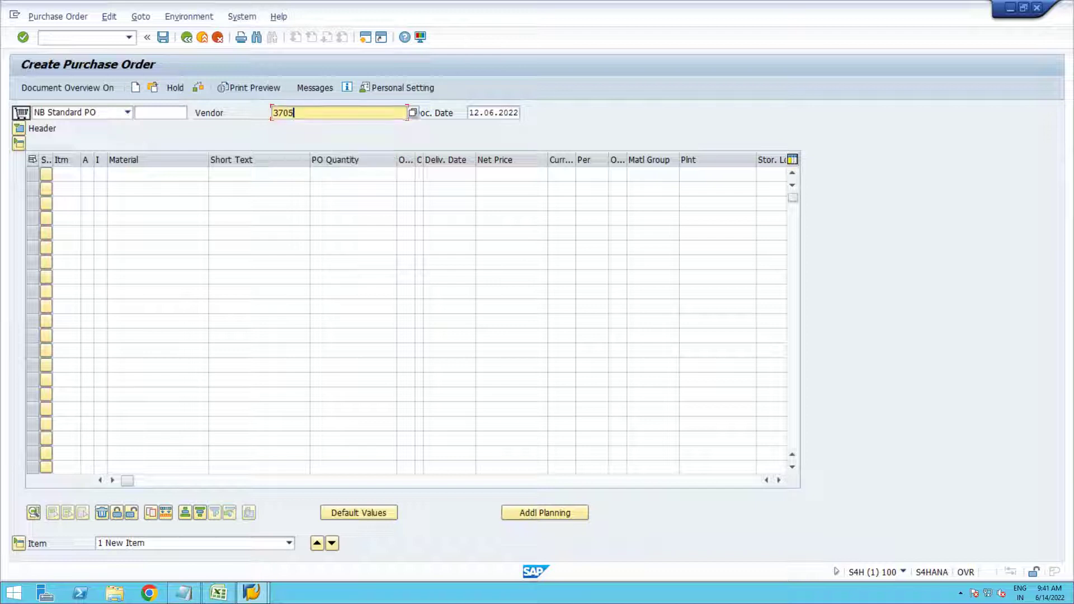
click(157, 174)
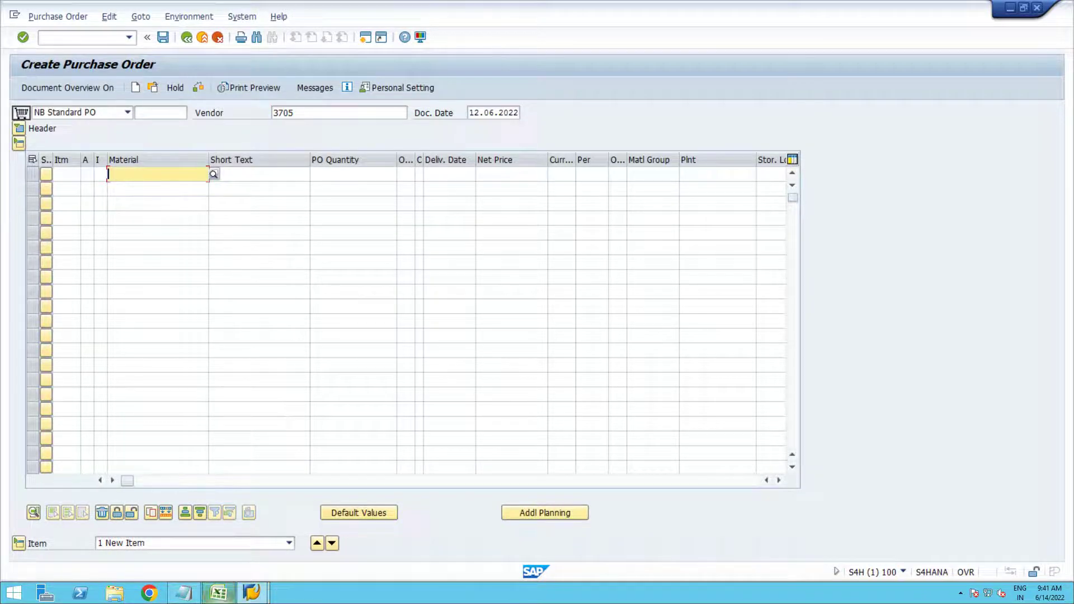
Step: Look up the supplying plant's vendor number in the STO Scenario workbook in Excel and return to the purchase order in SAP
click(219, 593)
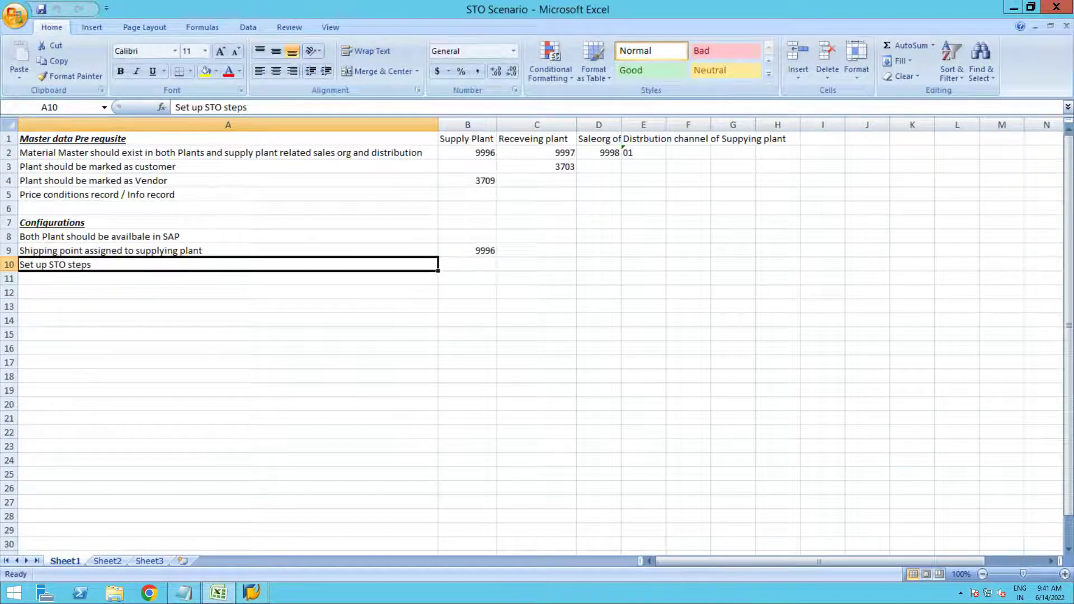
click(467, 180)
key(alt+Tab)
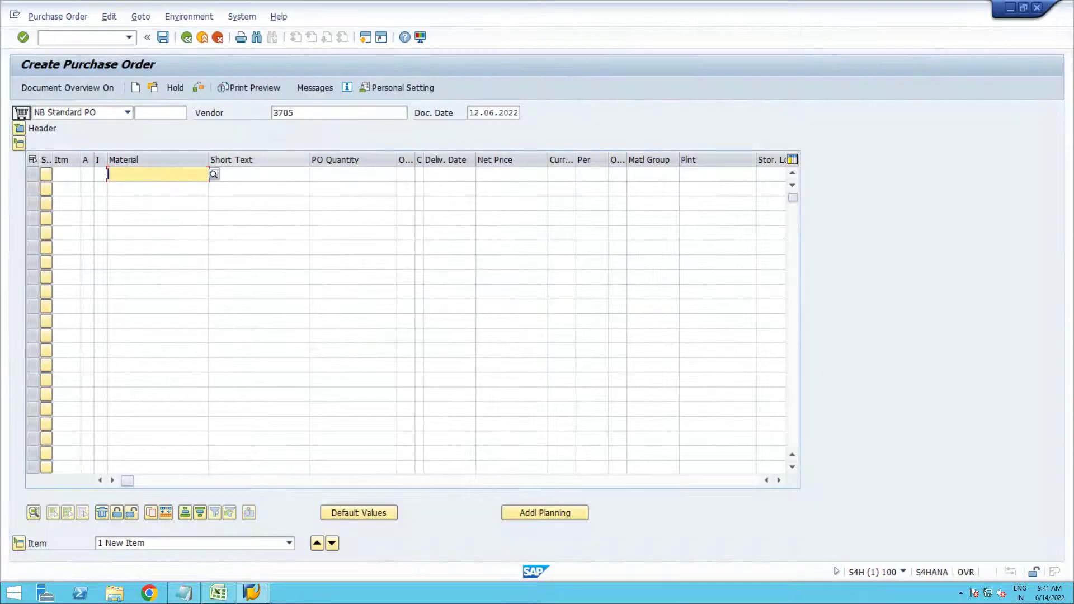
Step: Correct the purchase order's vendor to the vendor number that represents supplying plant 9996
click(294, 112)
key(BackSpace)
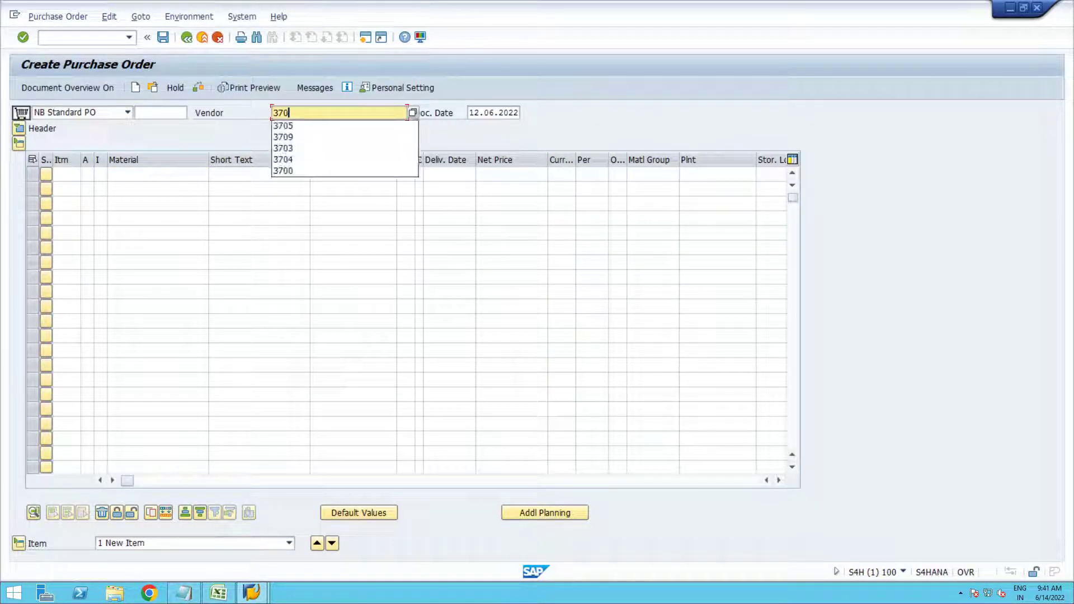
text(9)
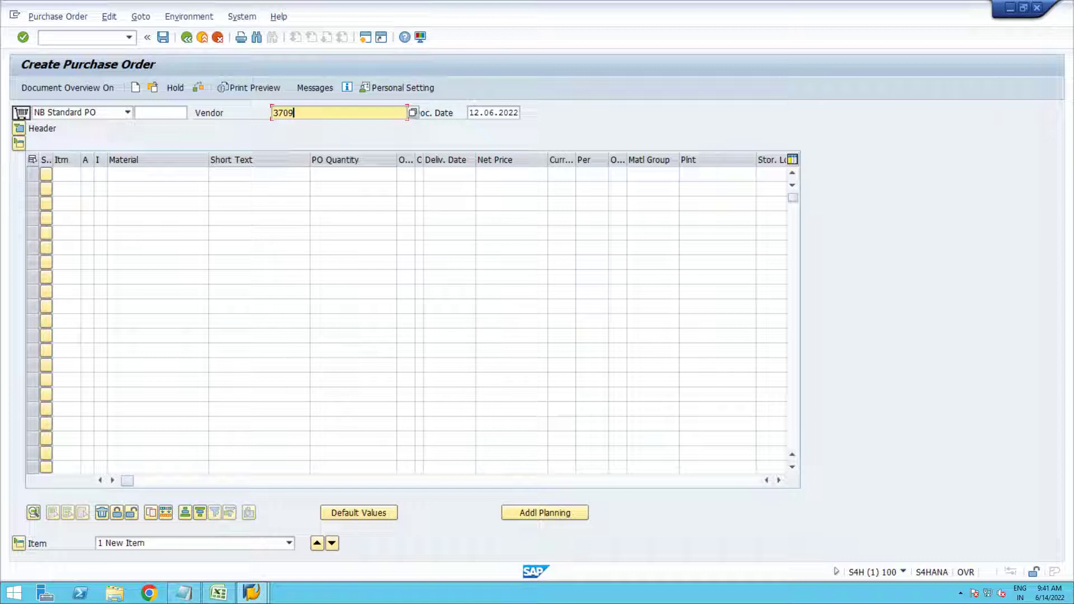
Step: Add an order item for material HALB_3 with PO quantity 10 and receiving plant 9997, and confirm the entries
click(157, 174)
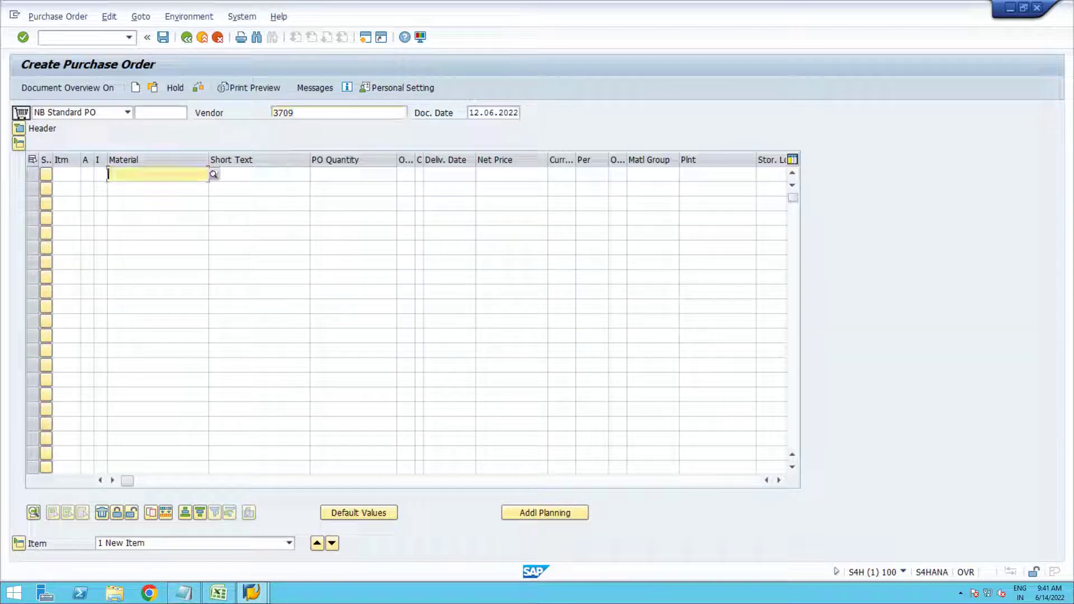
text(HALB_3)
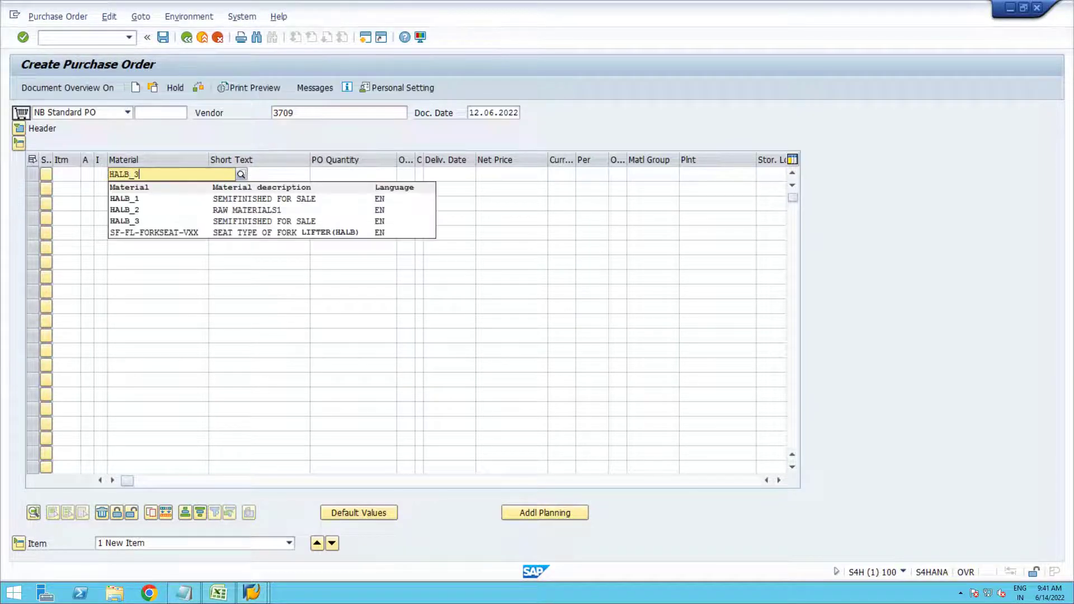
key(Tab)
key(Tab)
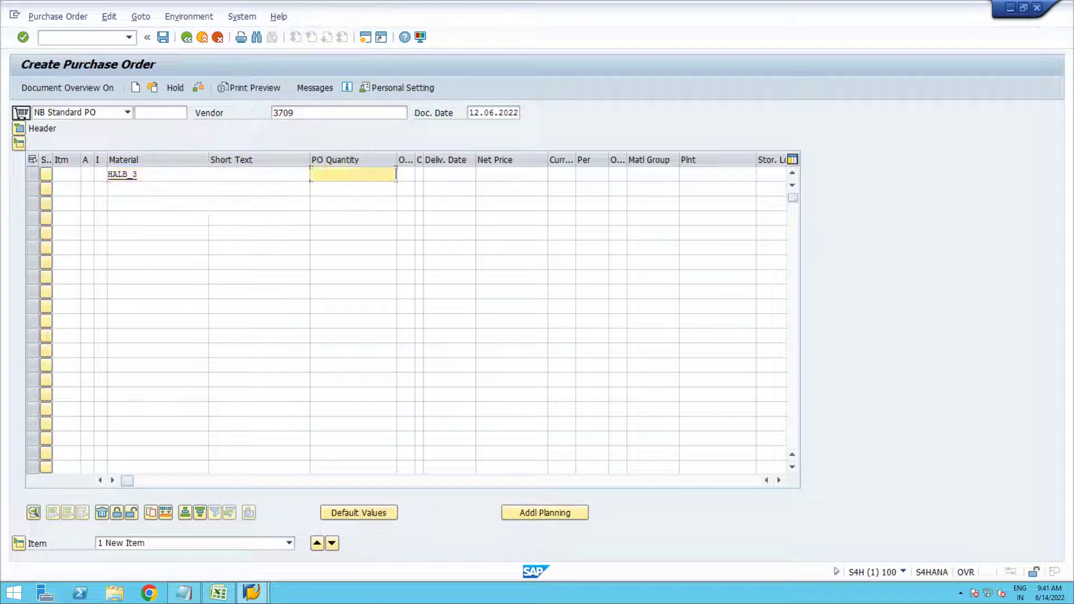
text(10)
key(Tab)
key(Tab)
key(Tab)
key(Tab)
key(Tab)
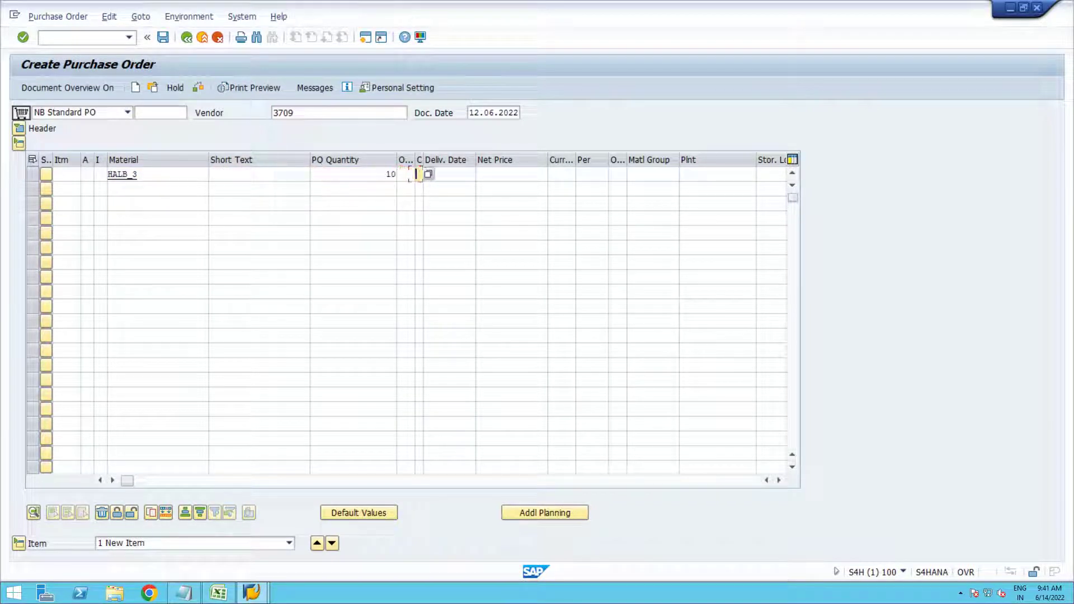
key(Tab)
key(Tab)
key(Tab)
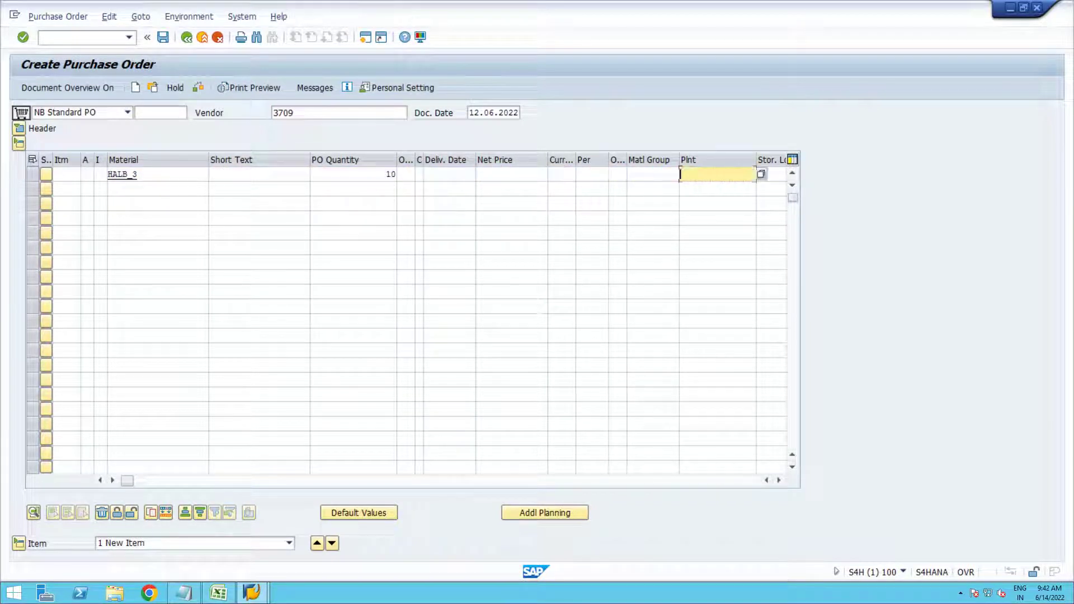
text(9997)
click(294, 113)
key(shift+Home)
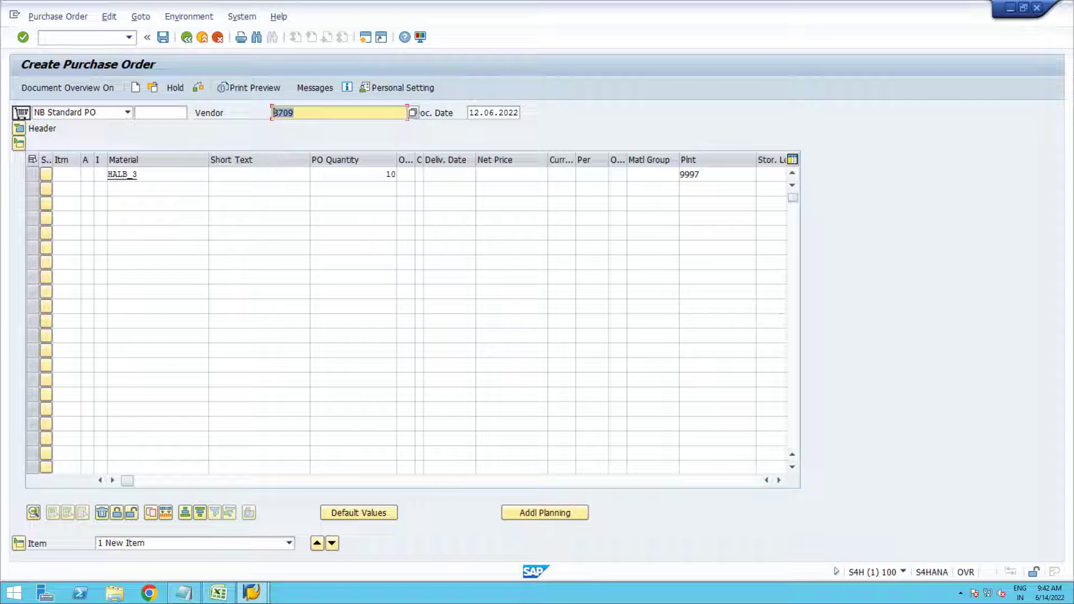
key(Return)
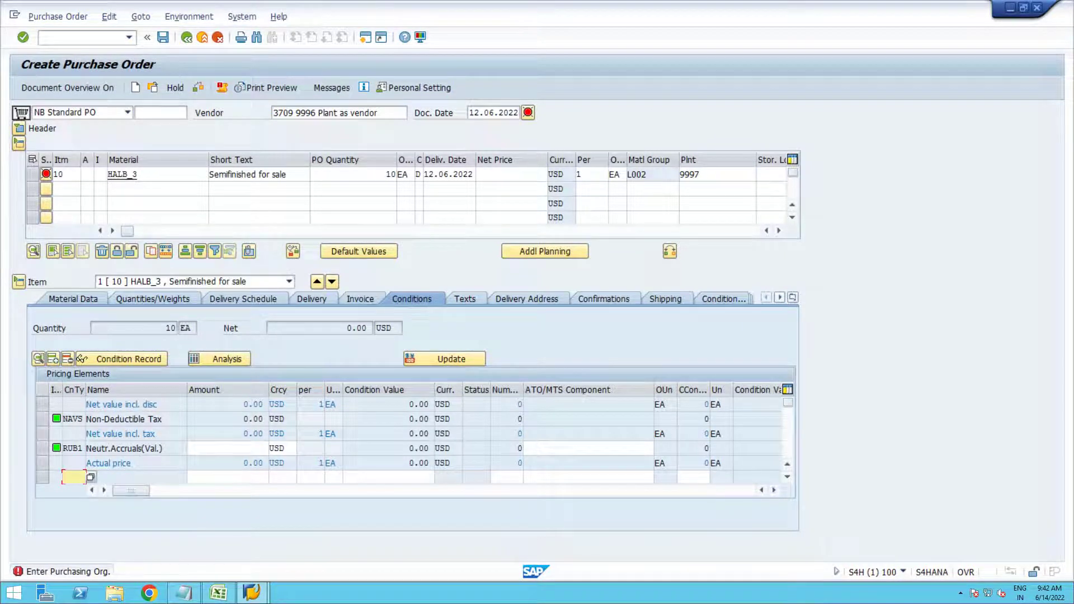
Step: Set purchasing organization 9999 and purchasing group 101 in the purchase order header's organizational data
click(18, 128)
text(9999)
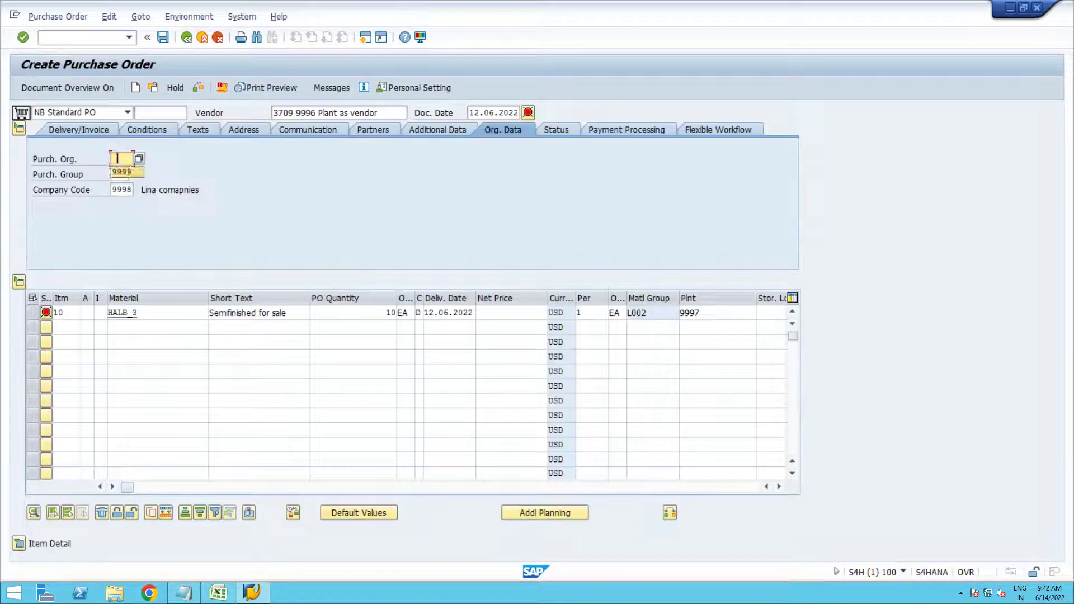
key(Tab)
text(101)
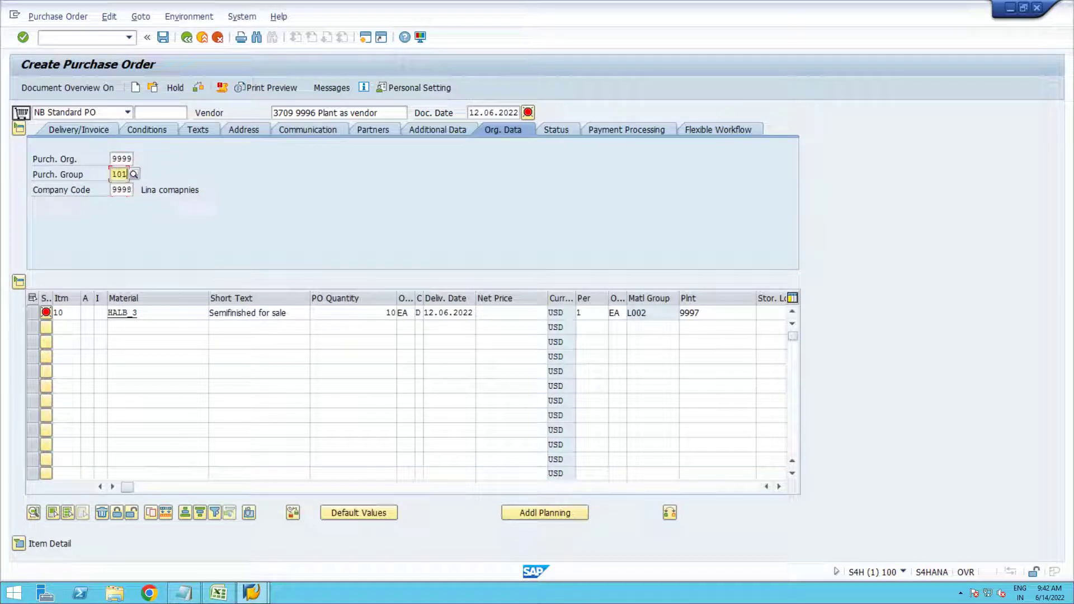
key(Return)
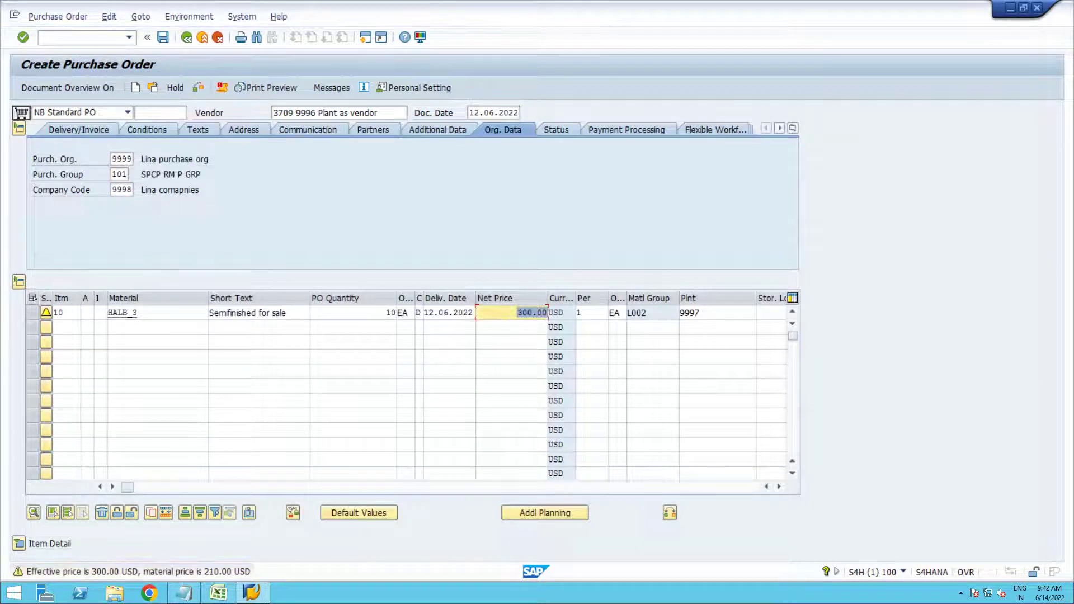
Step: Examine the HALB_3 item's shipping data, including customer, sales organization, shipping point, shipping condition, transportation group and delivery type
click(19, 543)
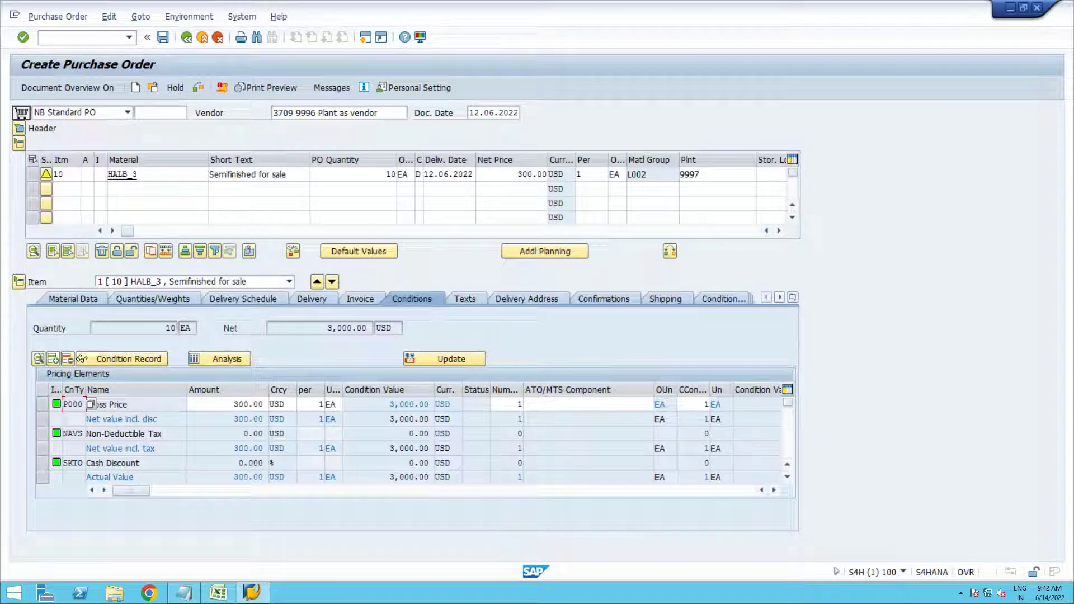
click(665, 298)
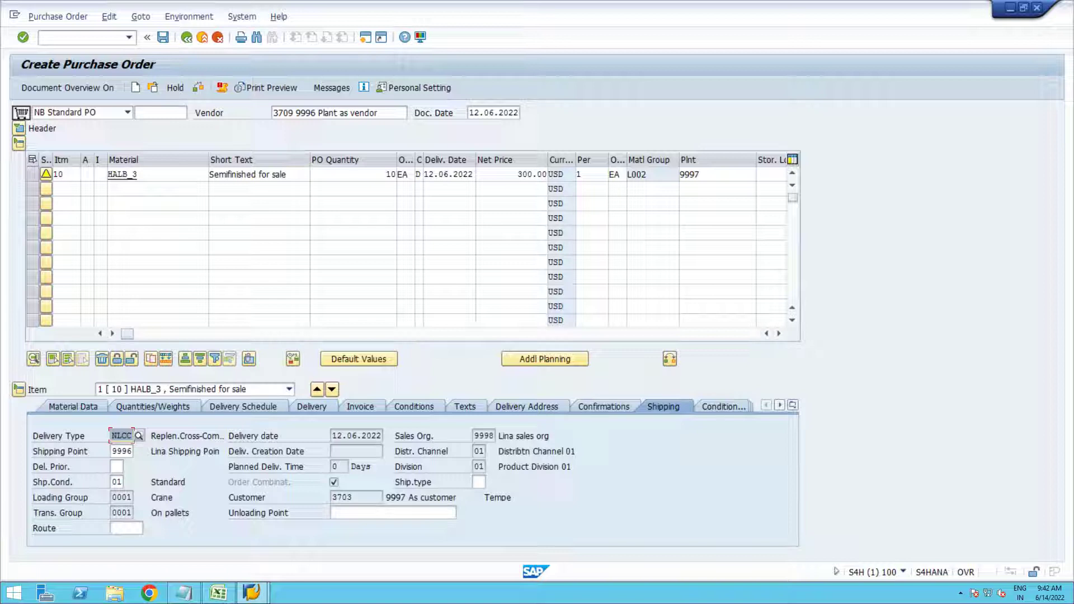
click(342, 497)
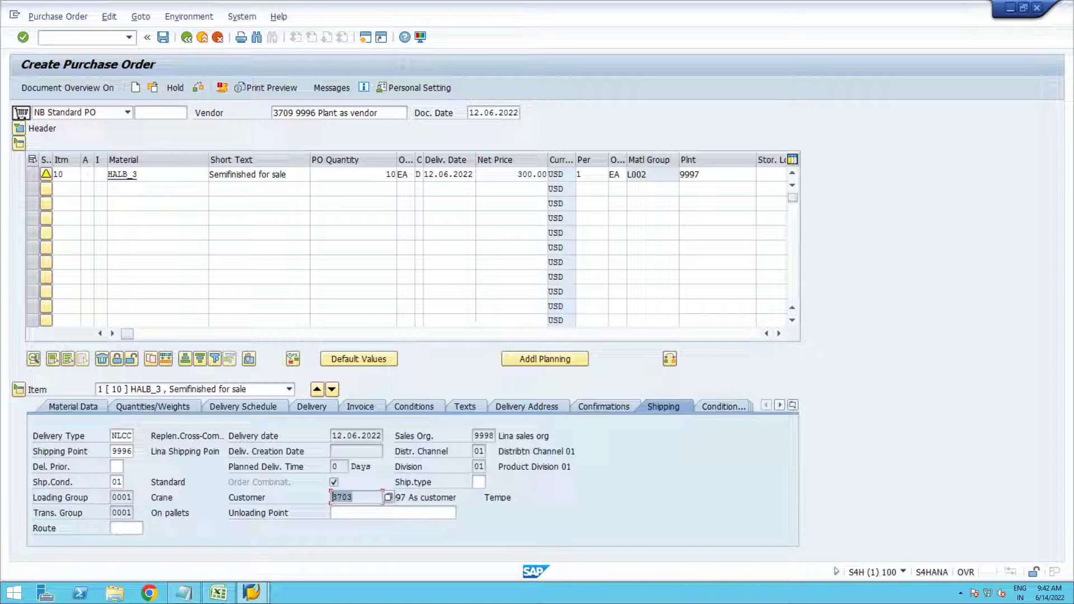
text(3703)
key(Return)
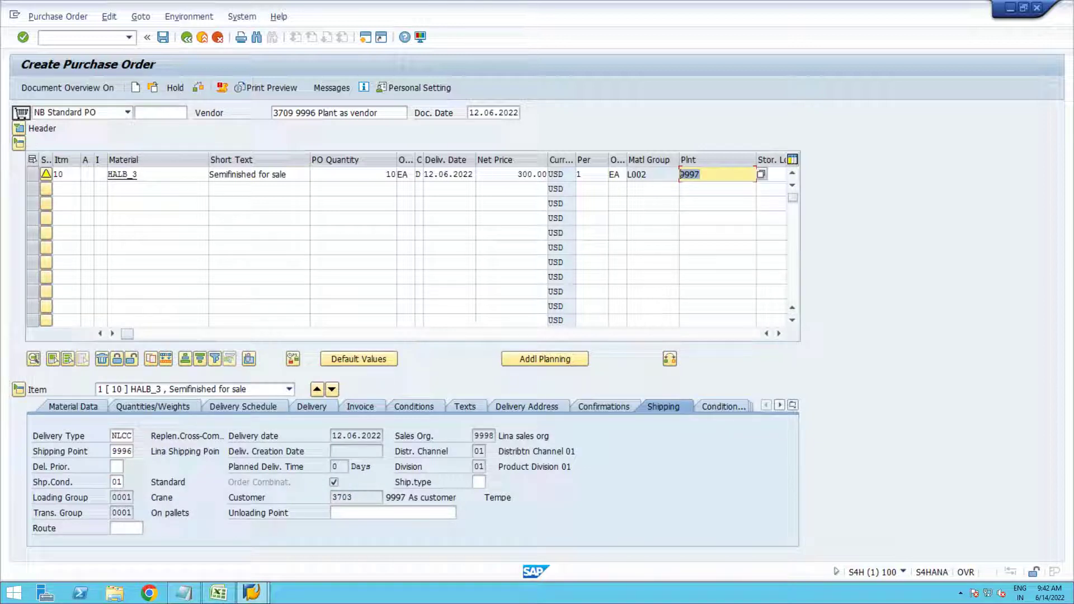
drag(353, 497, 332, 497)
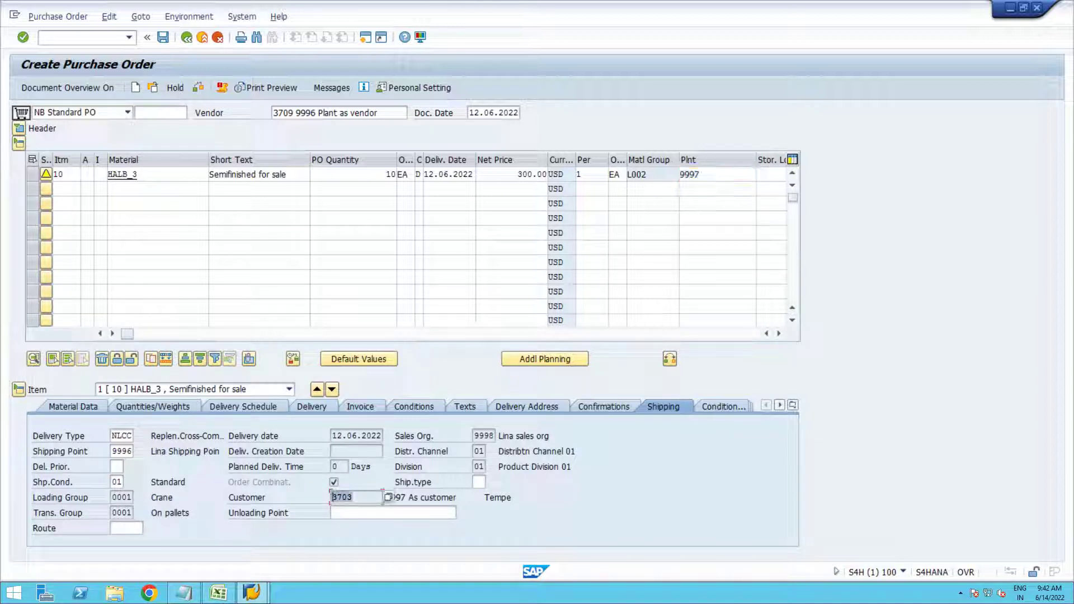
click(495, 435)
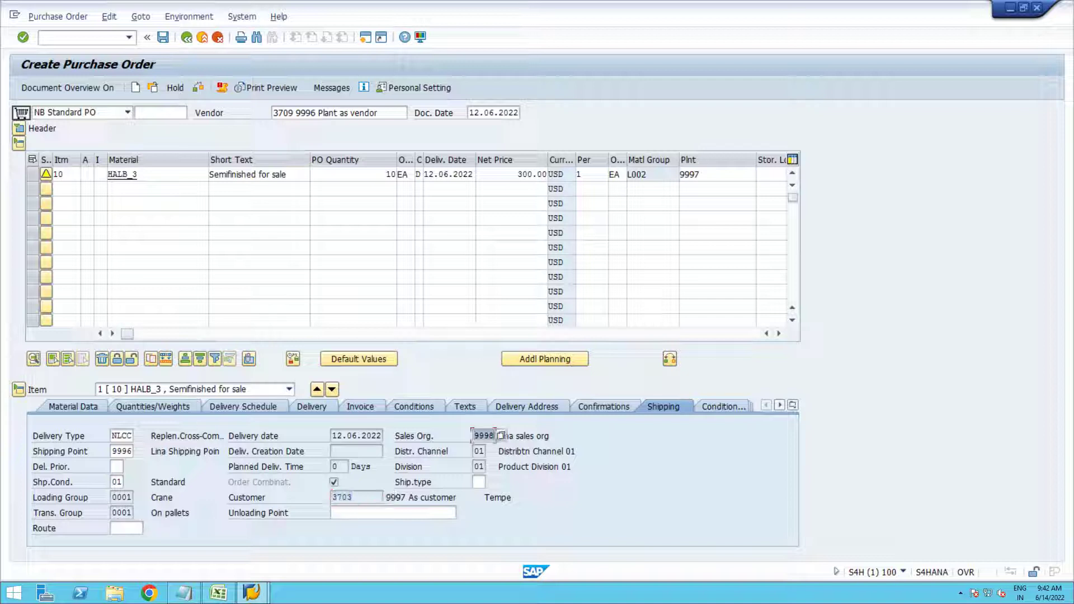
click(122, 451)
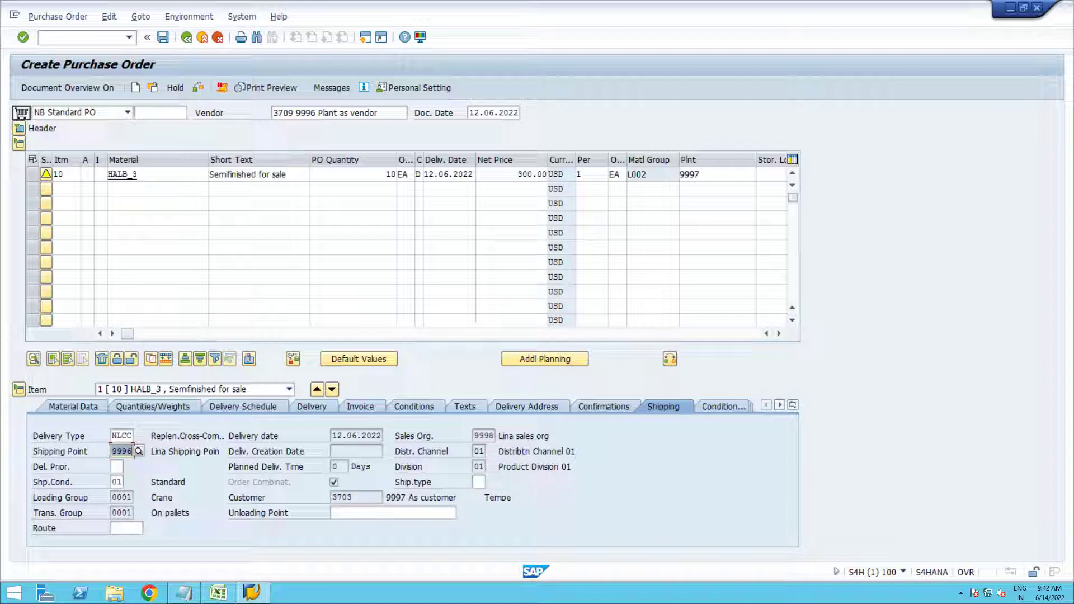
click(119, 482)
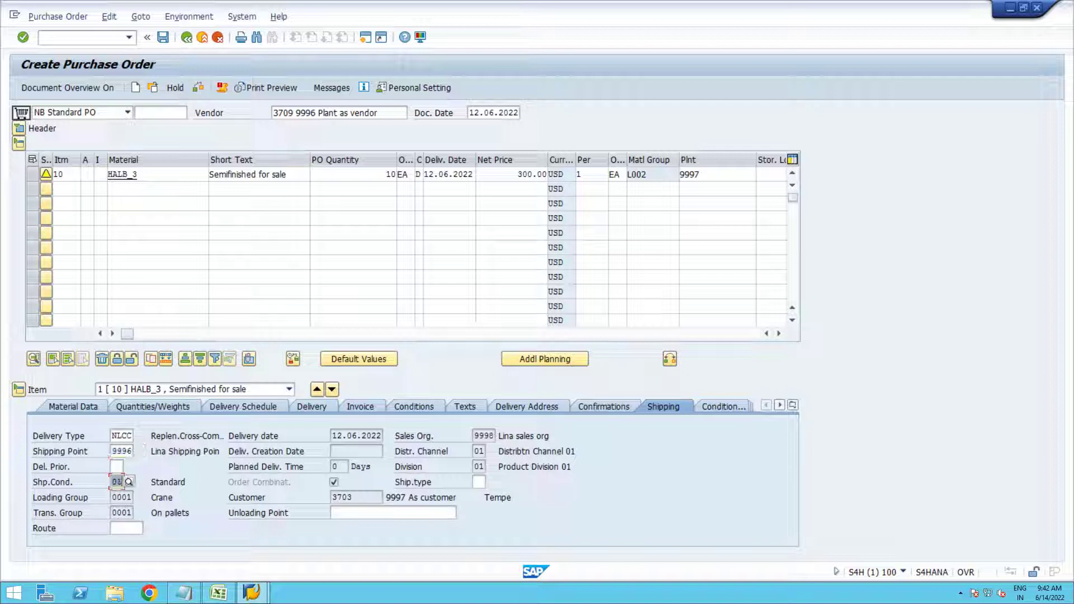
click(122, 512)
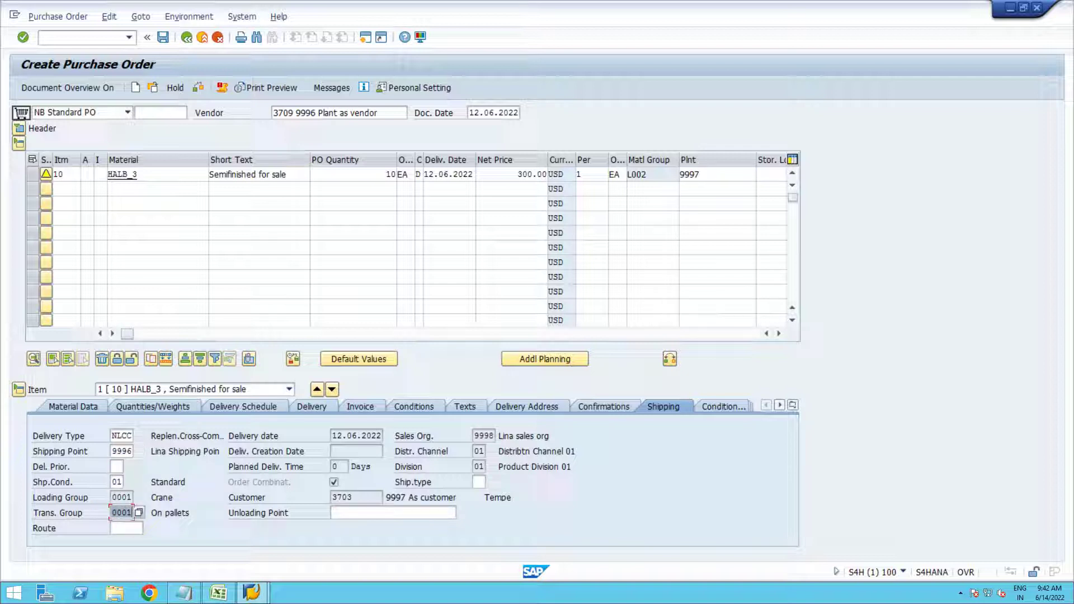
click(122, 450)
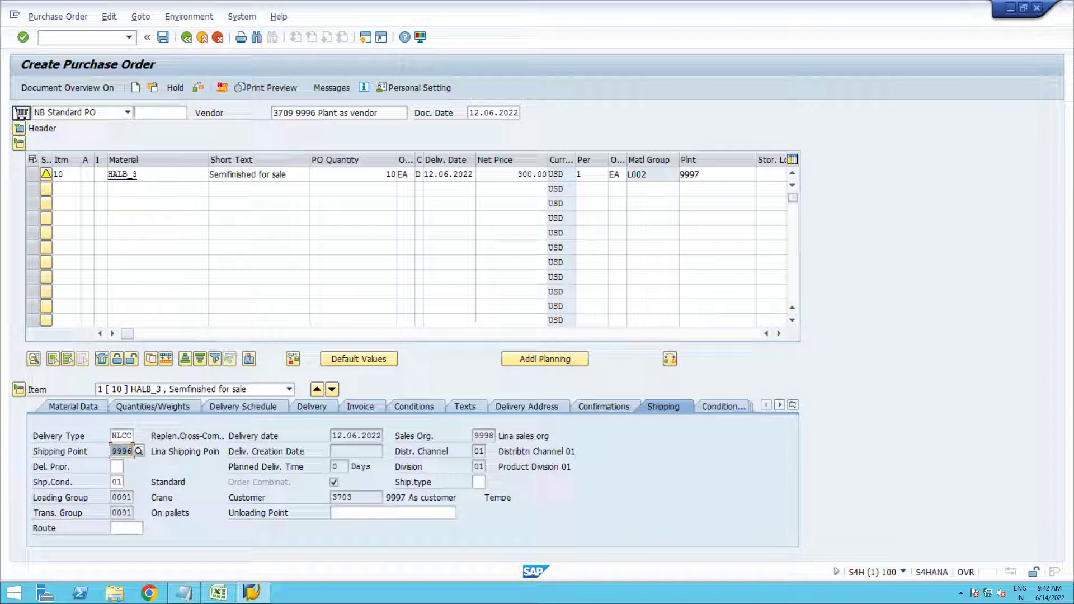
click(124, 436)
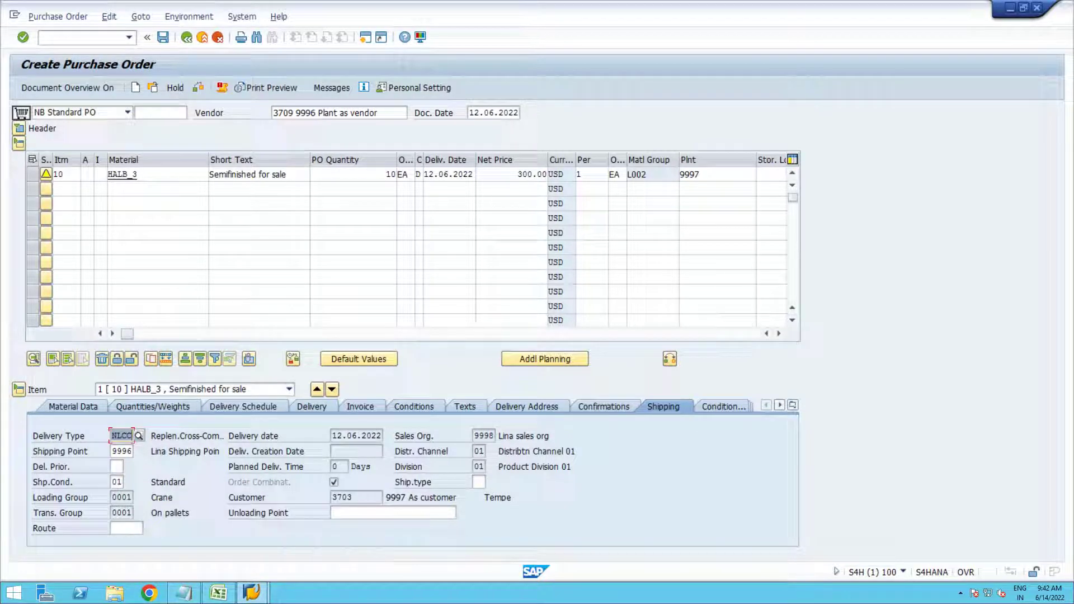
Step: Check the purchase order for system messages and save it despite the warnings
key(ctrl+shift+F3)
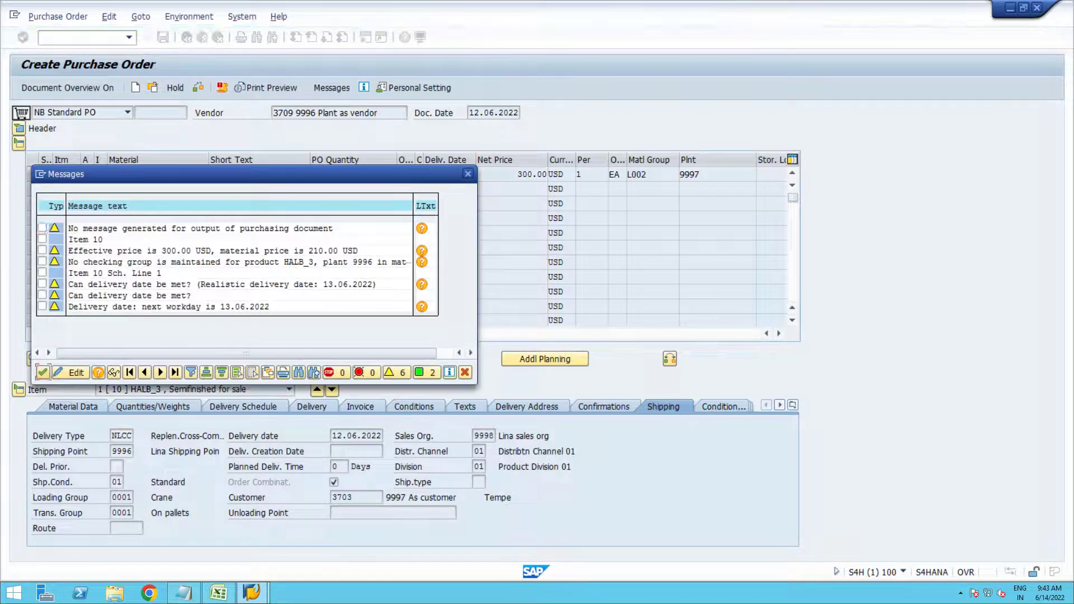
click(468, 174)
key(Return)
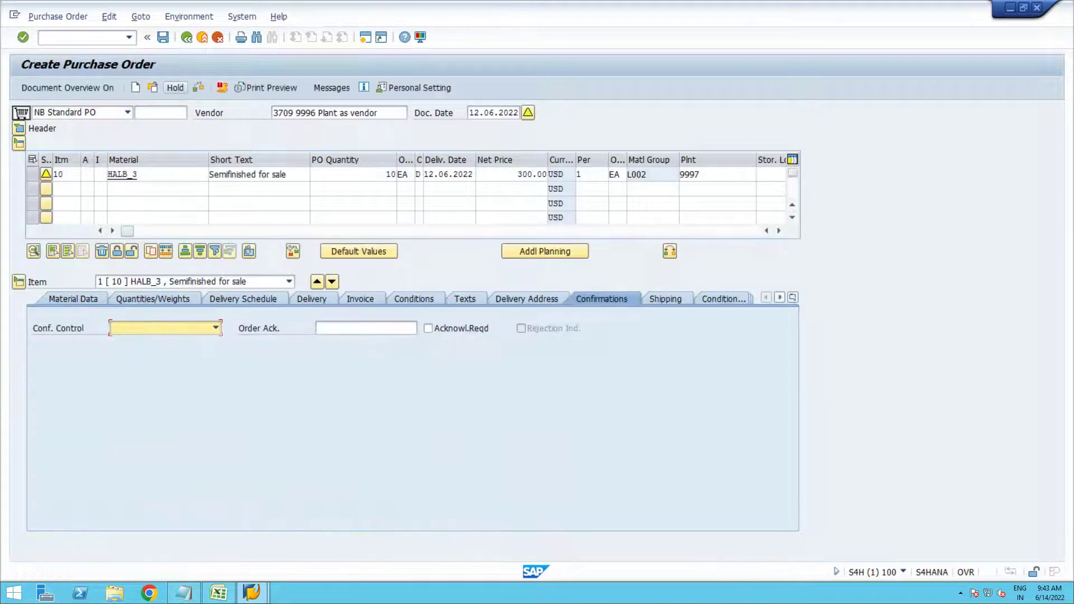
click(162, 37)
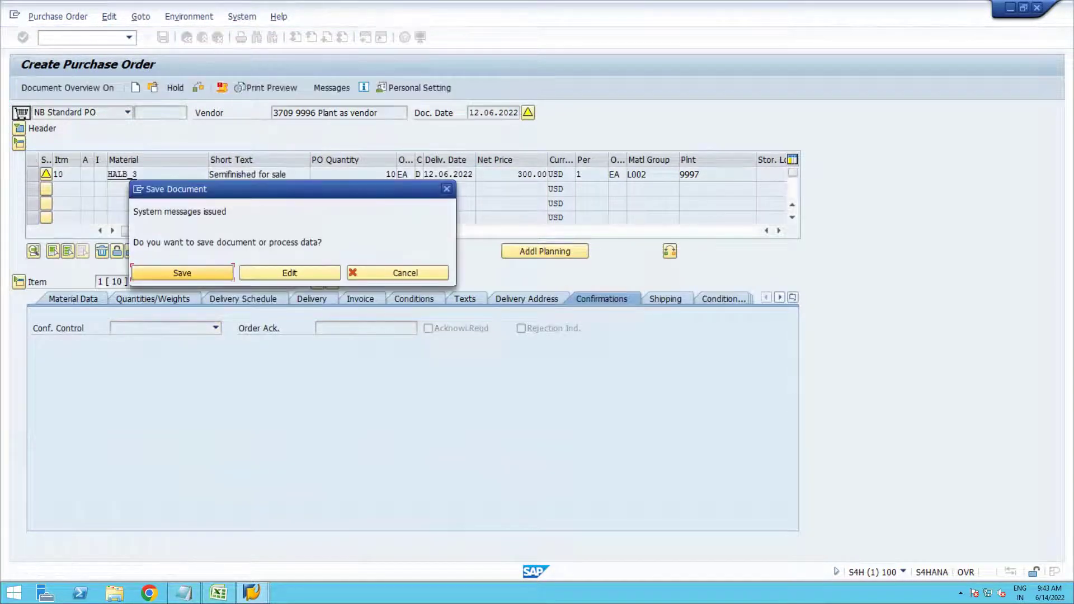
key(Return)
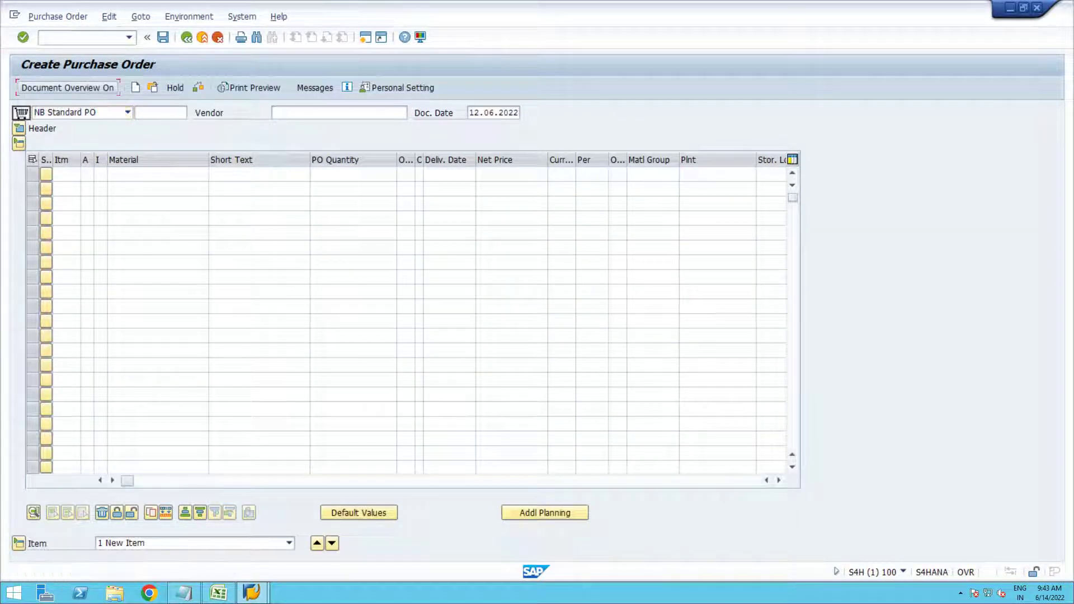
Step: Copy the number of the saved purchase order and start transaction VL10B
click(21, 113)
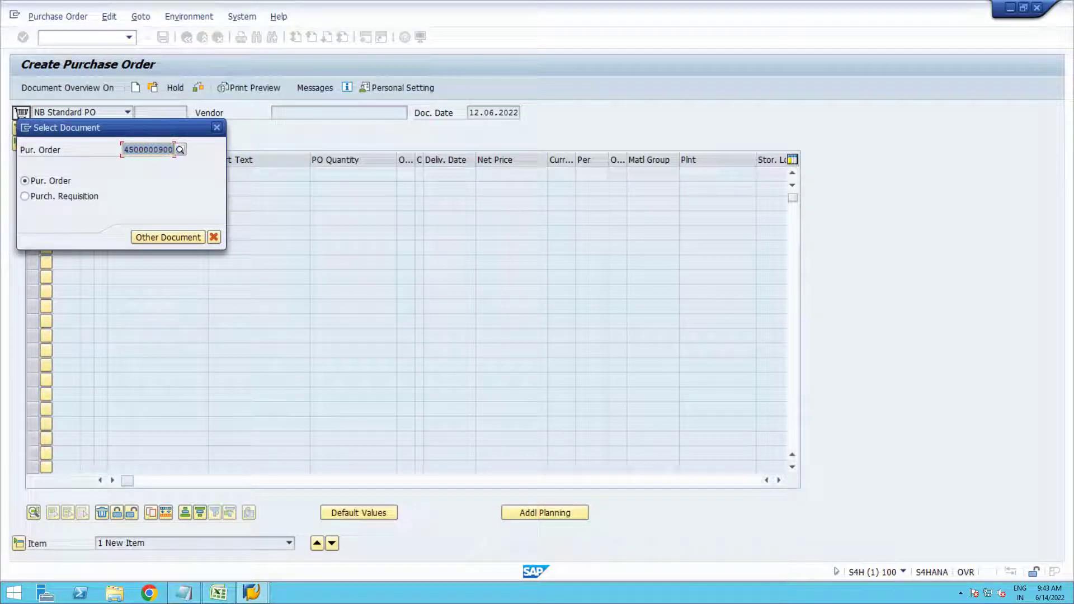
key(Escape)
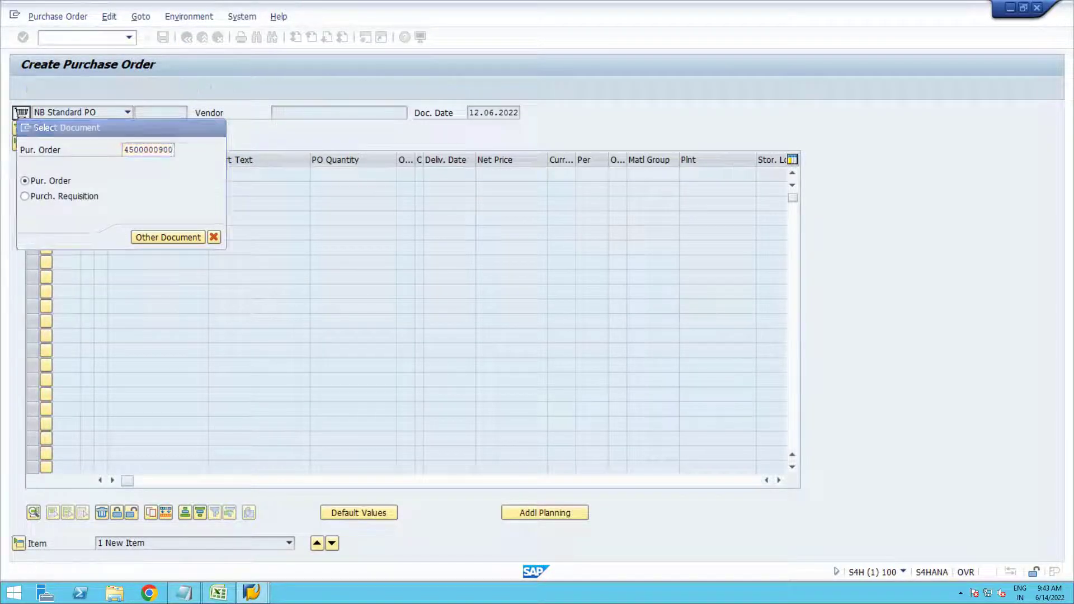
text(/nv)
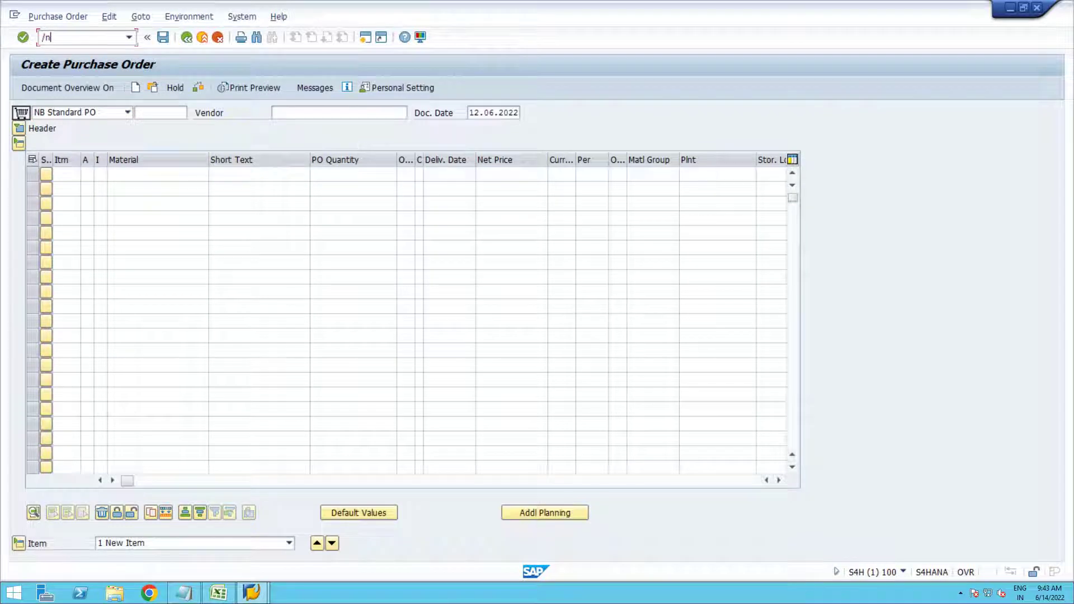
text(l10b)
key(Return)
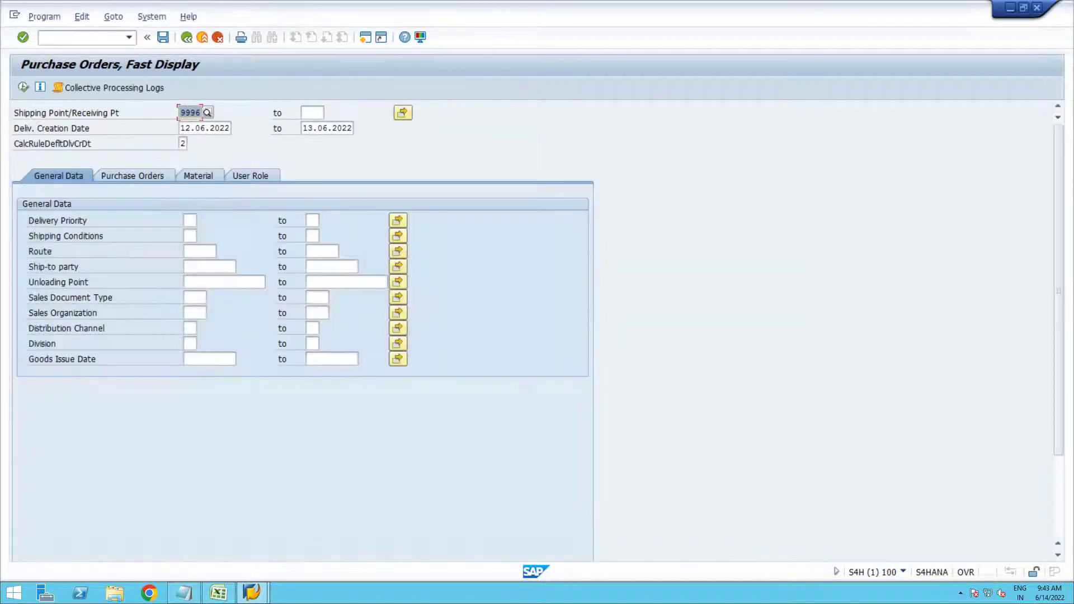
Step: List the shipping activities due with the copied purchase order number as purchasing document, and create the delivery in the background
click(134, 174)
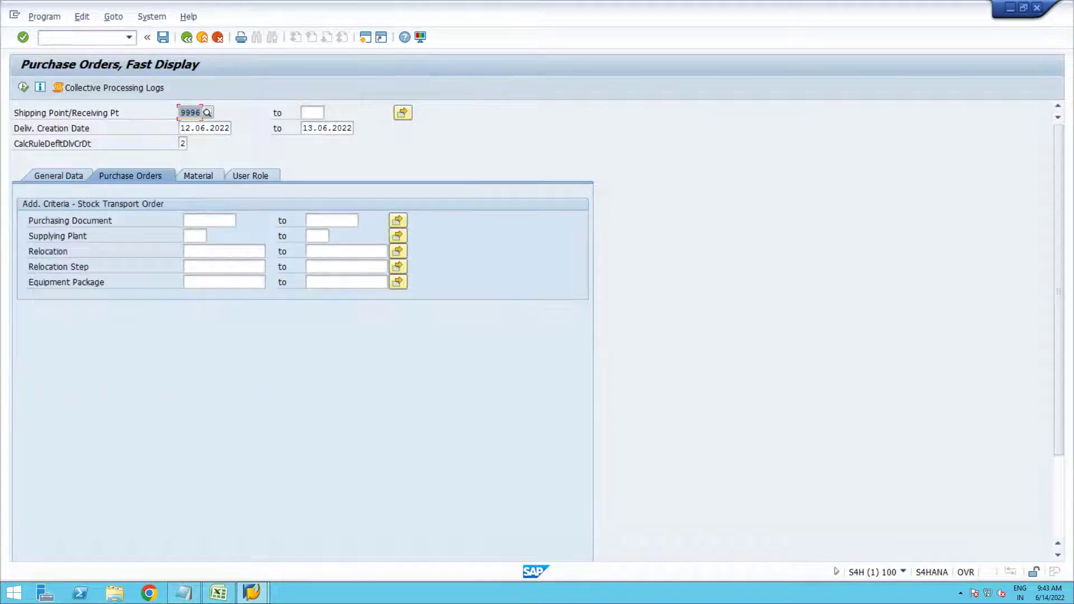
click(209, 219)
key(ctrl+v)
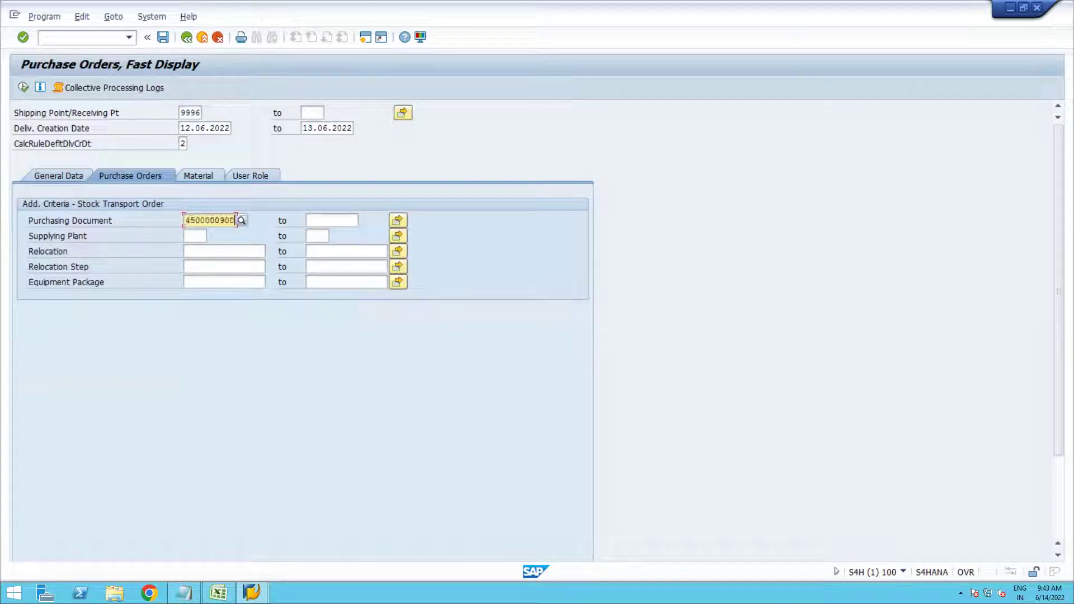
key(F8)
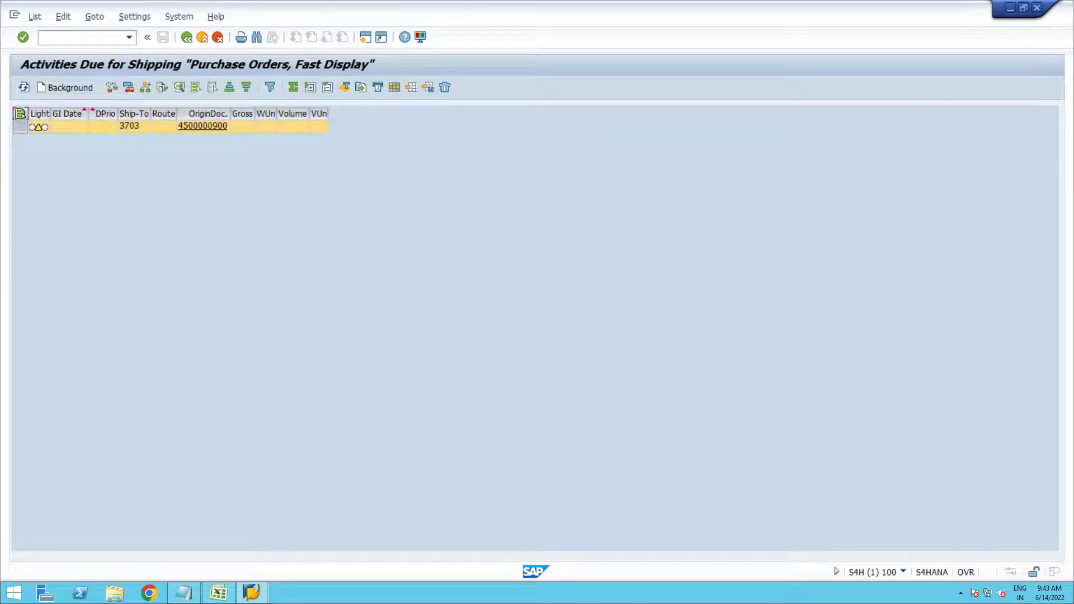
click(67, 87)
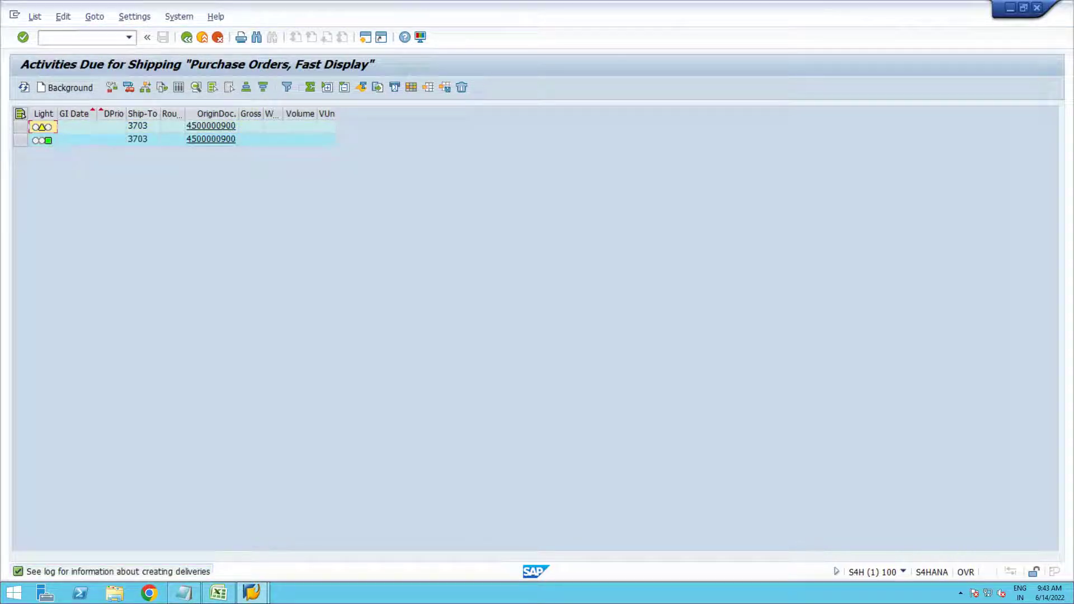
Step: Open the outbound delivery from the HALB_3 item's purchase order history and switch it to change mode
click(211, 138)
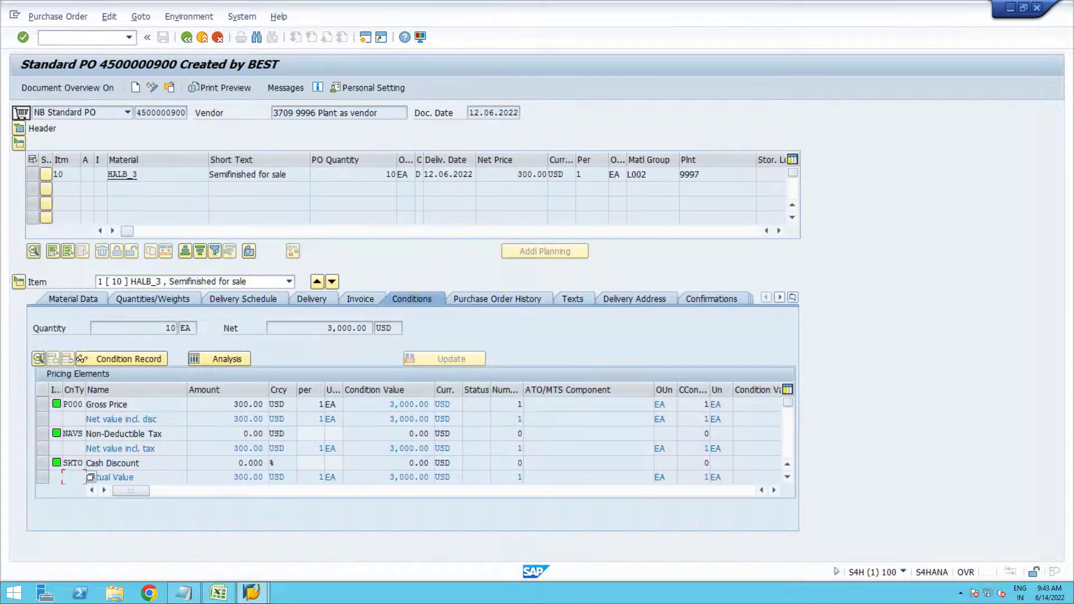
click(495, 299)
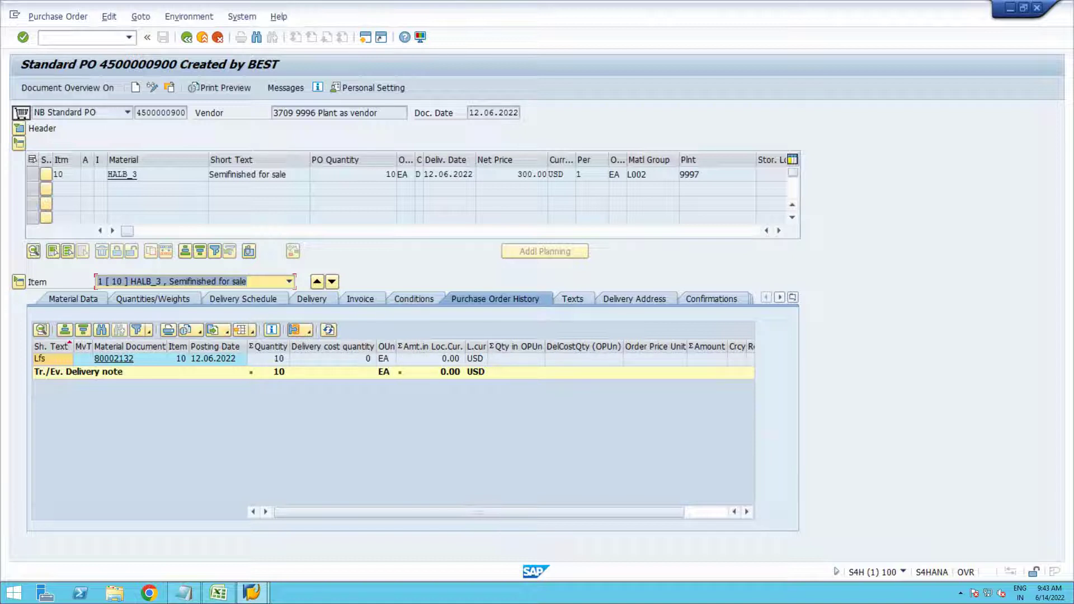
click(113, 359)
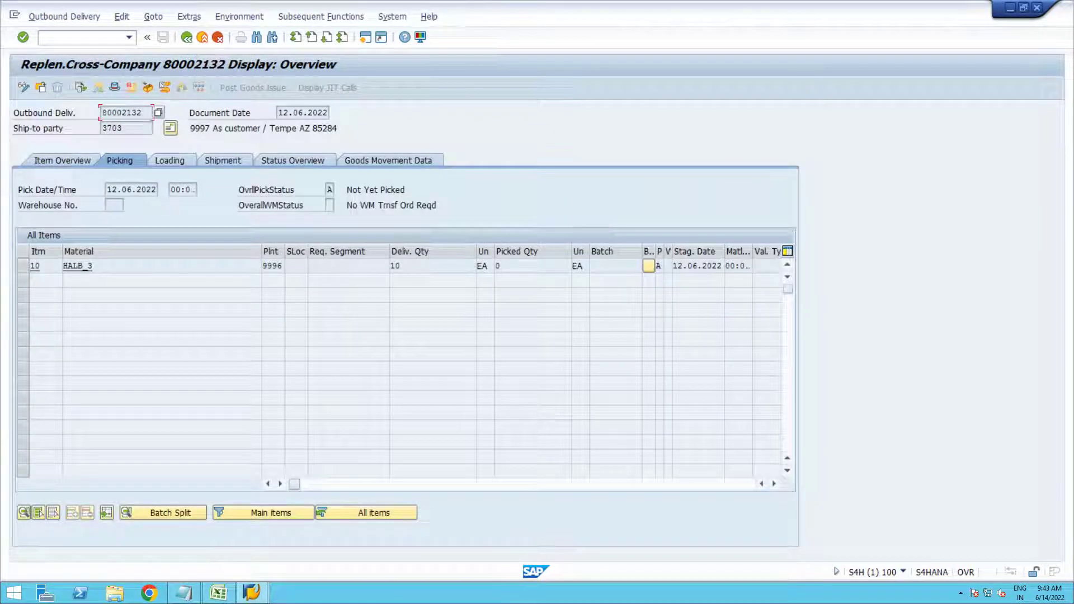
key(ctrl+F1)
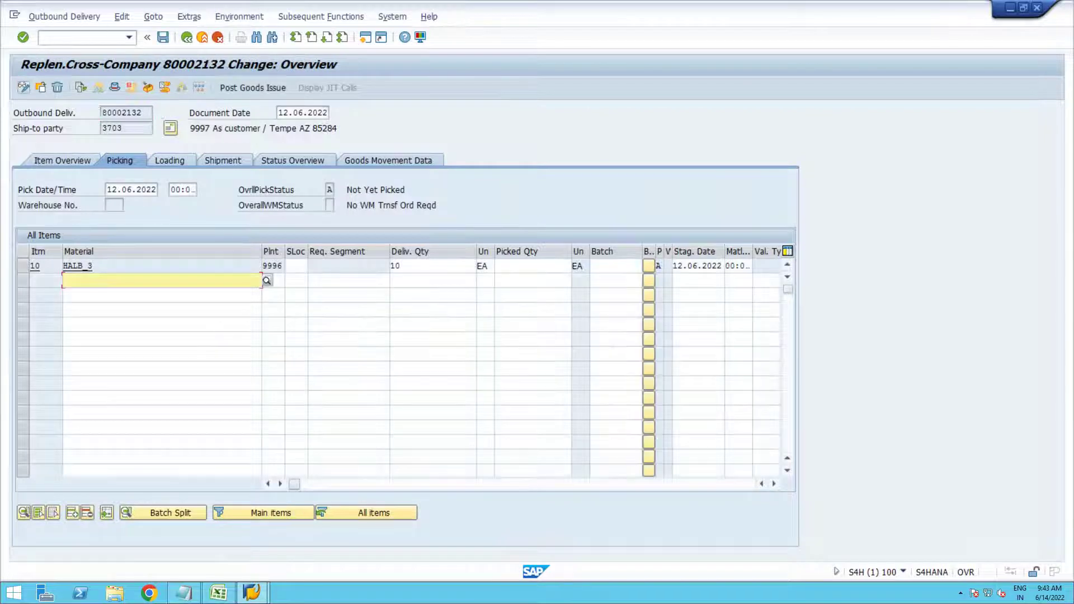
click(296, 266)
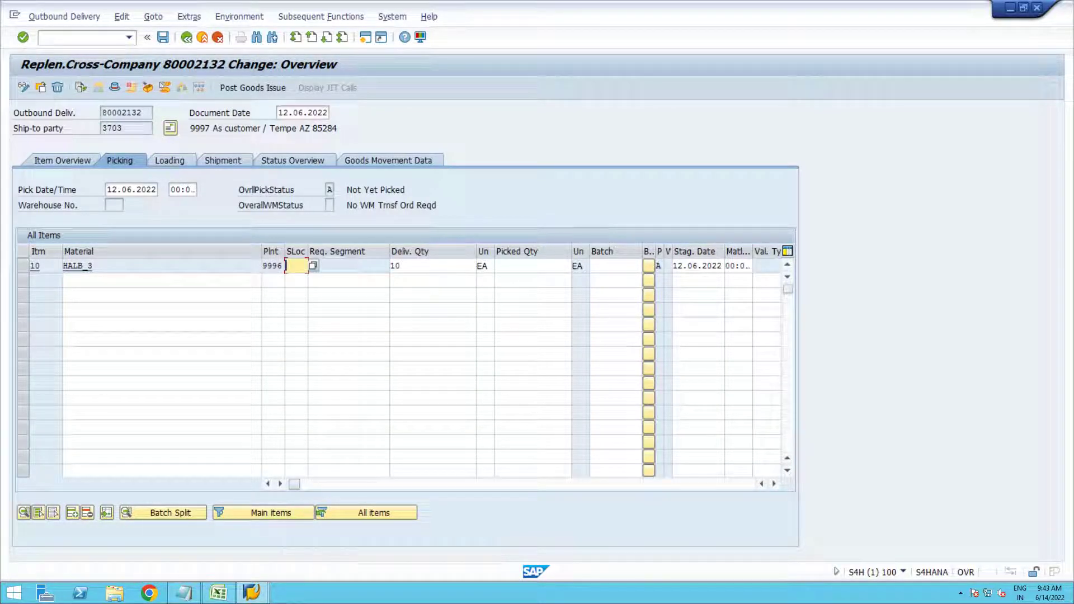
Step: Run transaction MMBE in a new session and check the stock of HALB_3 in plant 9996 by storage location and batch
click(251, 593)
click(314, 532)
click(83, 37)
text(/omm)
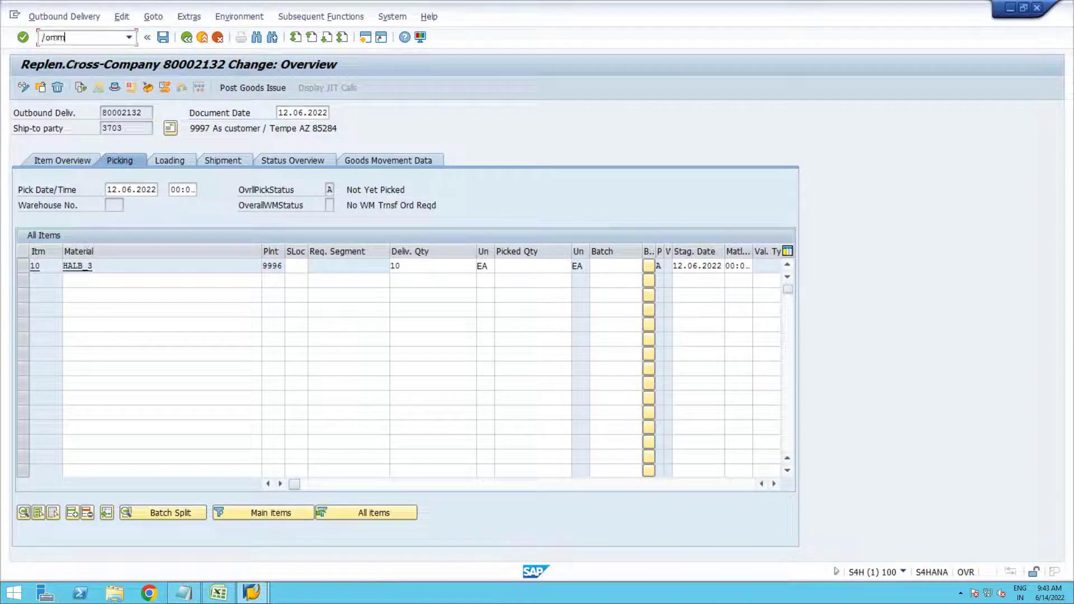
text(be)
key(Return)
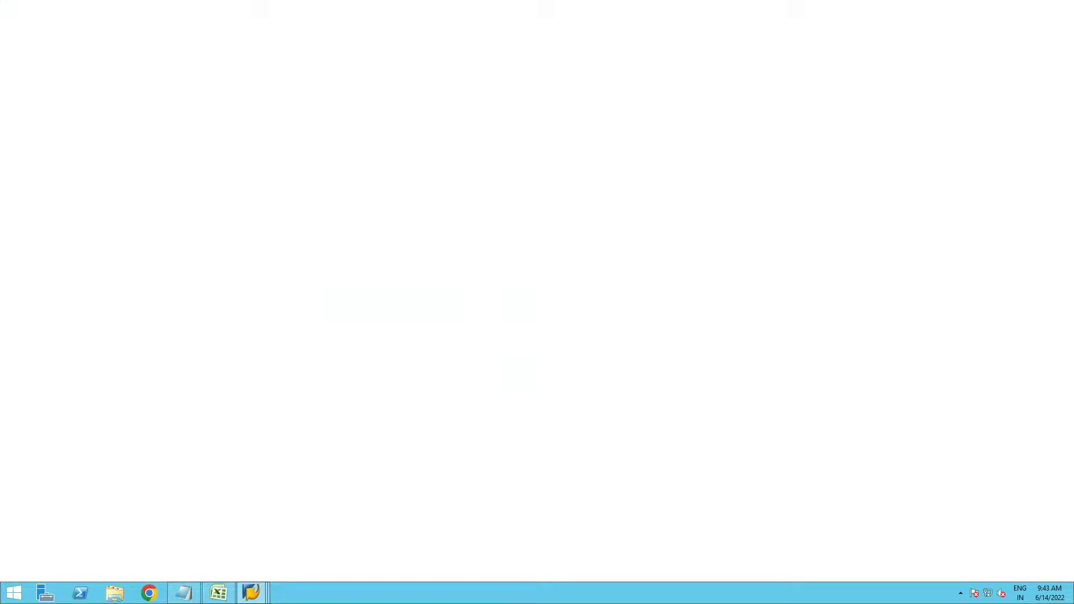
key(F8)
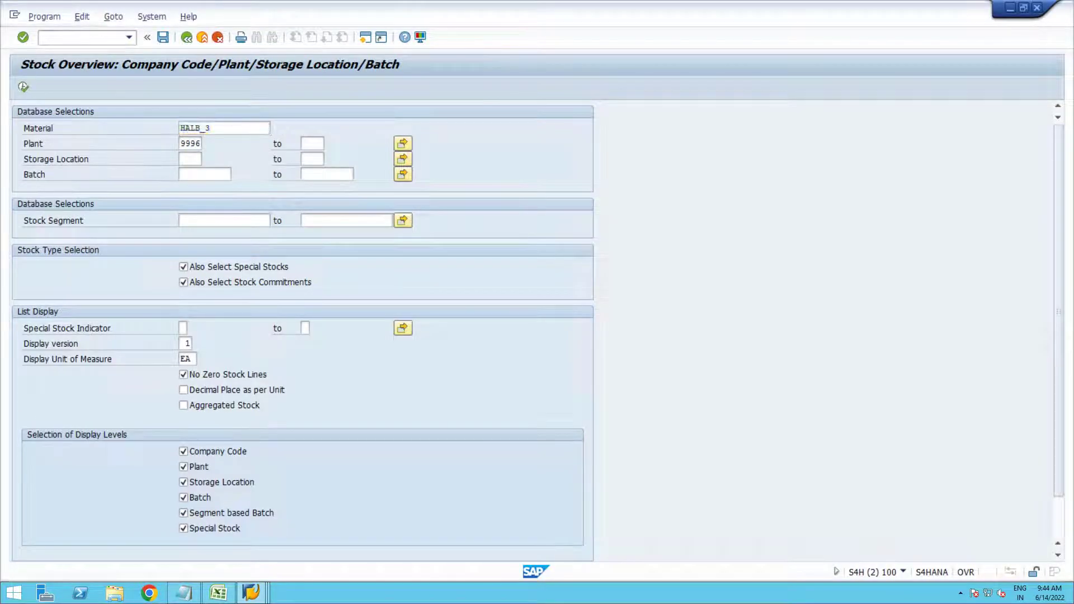
click(315, 333)
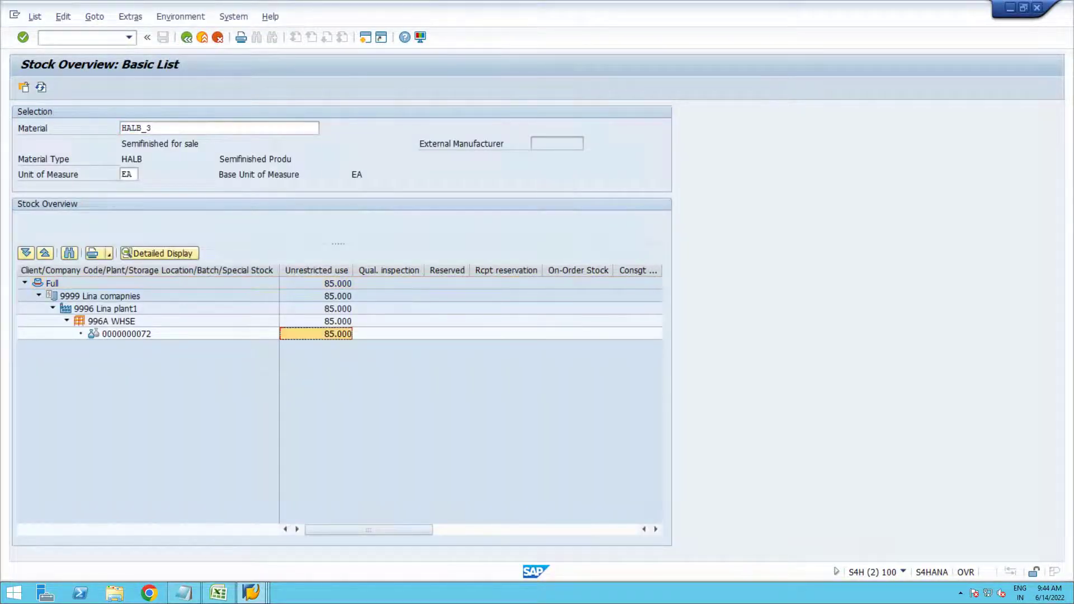
Step: Return to the outbound delivery and enter storage location 996A and picked quantity 10 for HALB_3
key(alt+Tab)
click(296, 266)
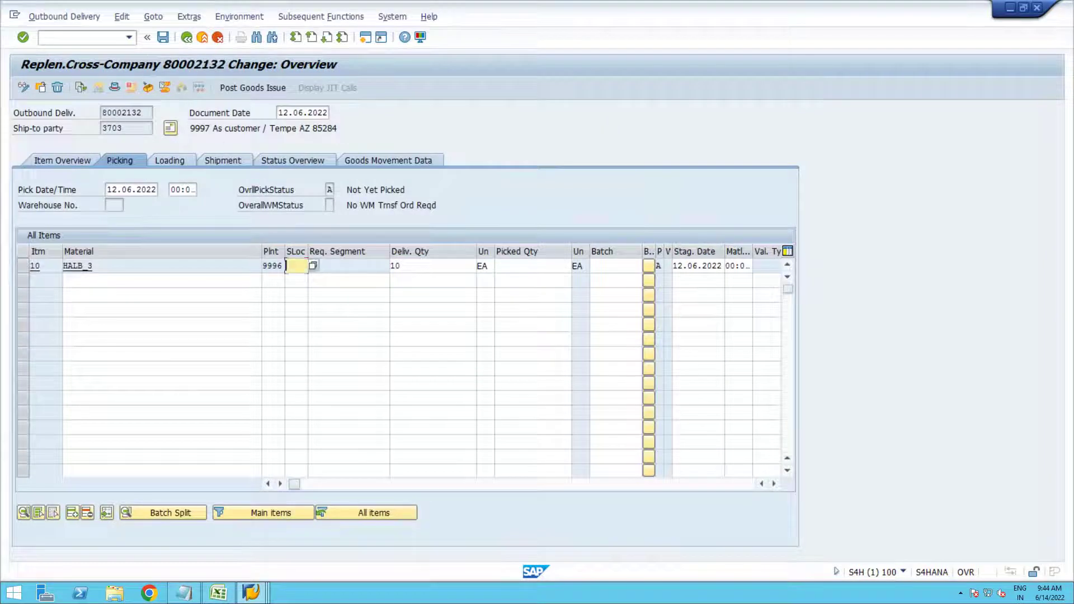
text(996A)
click(532, 266)
text(10)
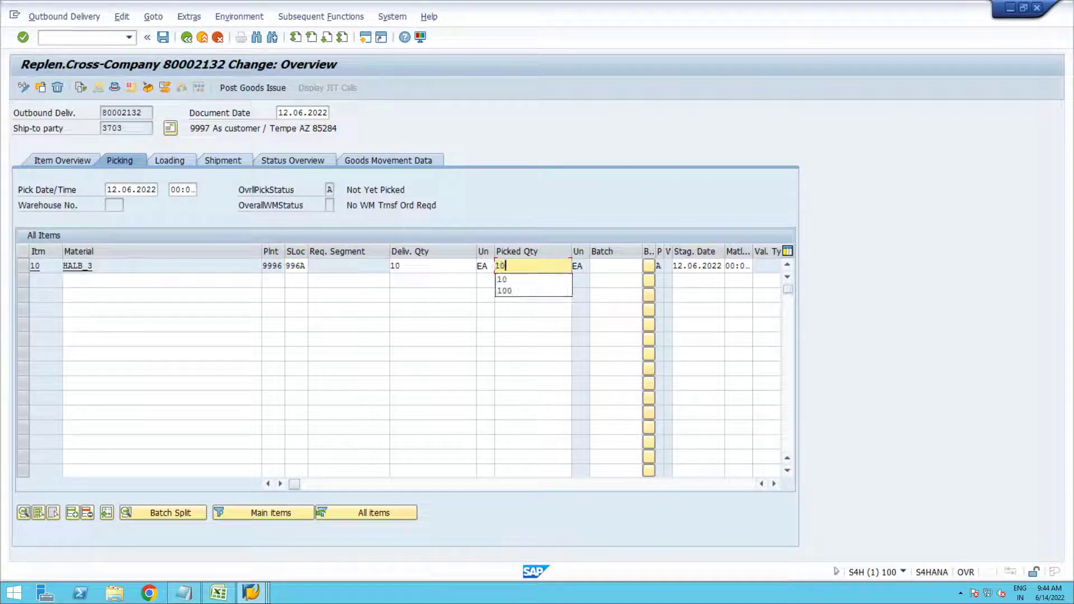
click(432, 266)
click(282, 265)
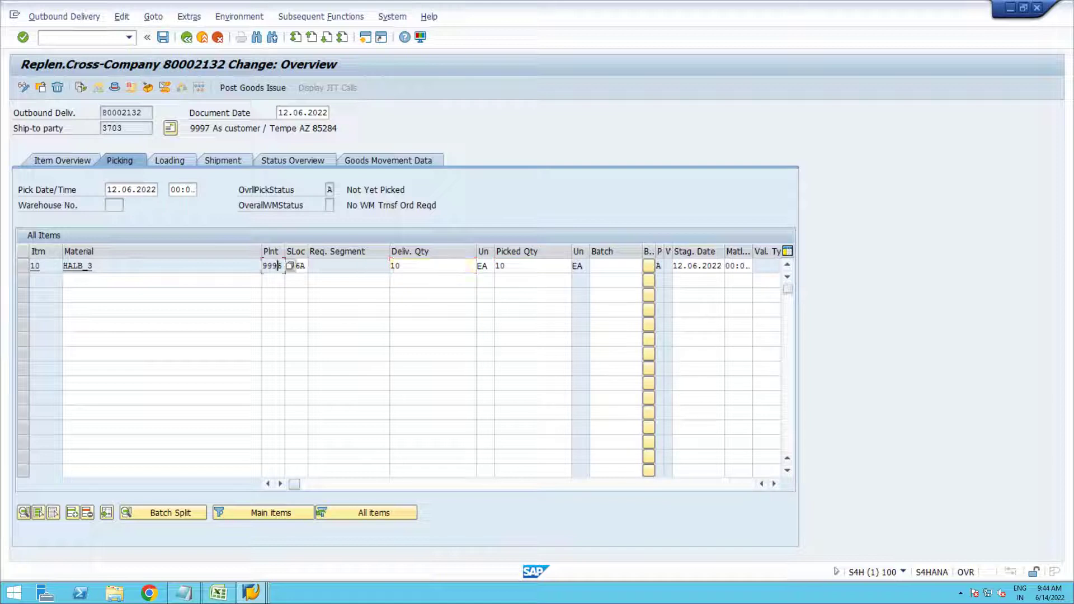
click(301, 265)
click(591, 267)
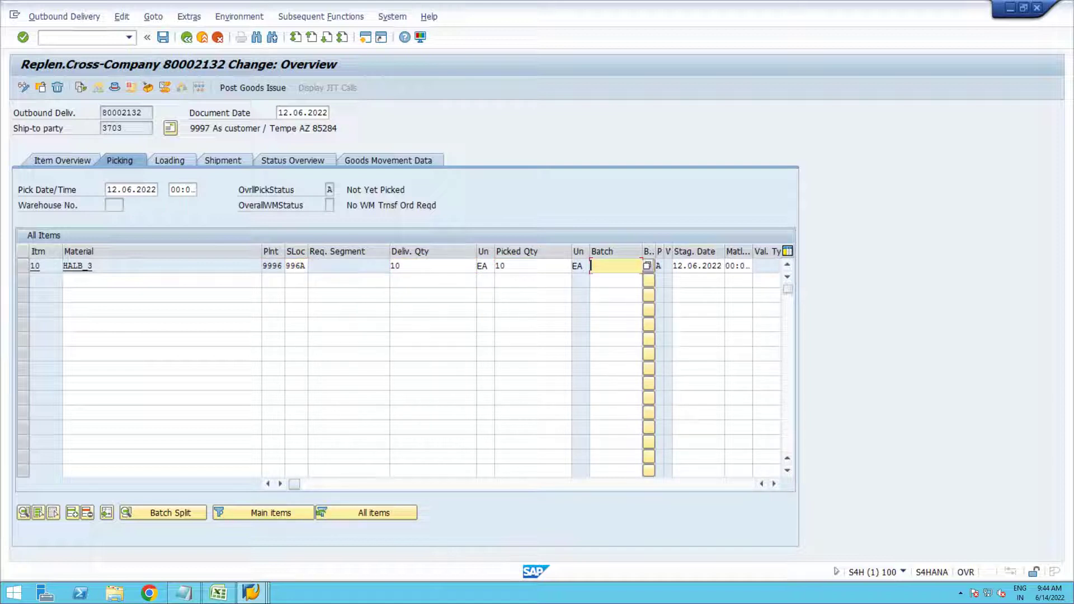
key(F4)
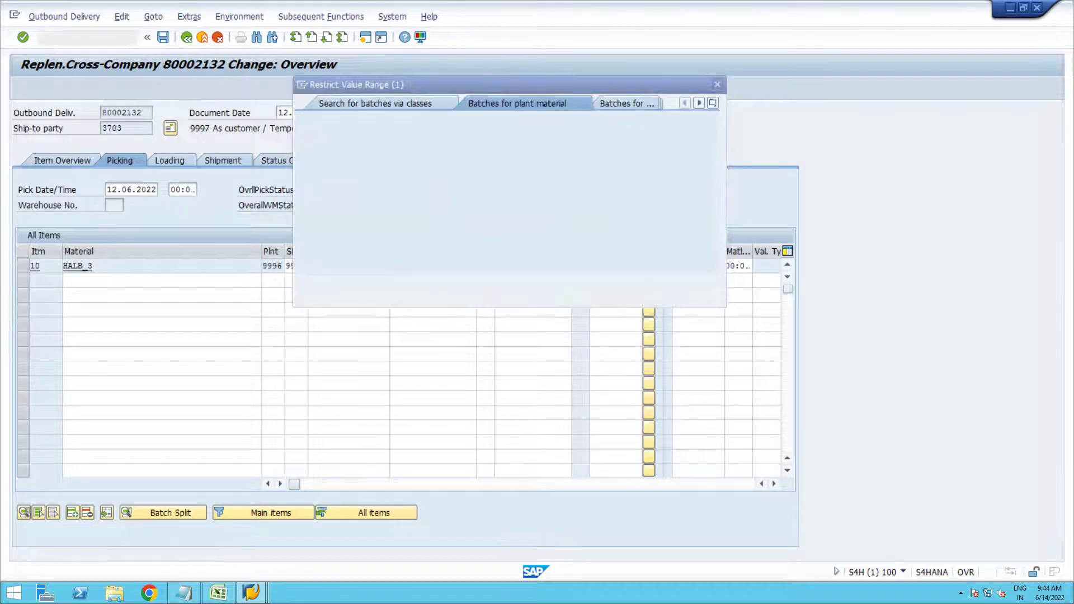
key(Return)
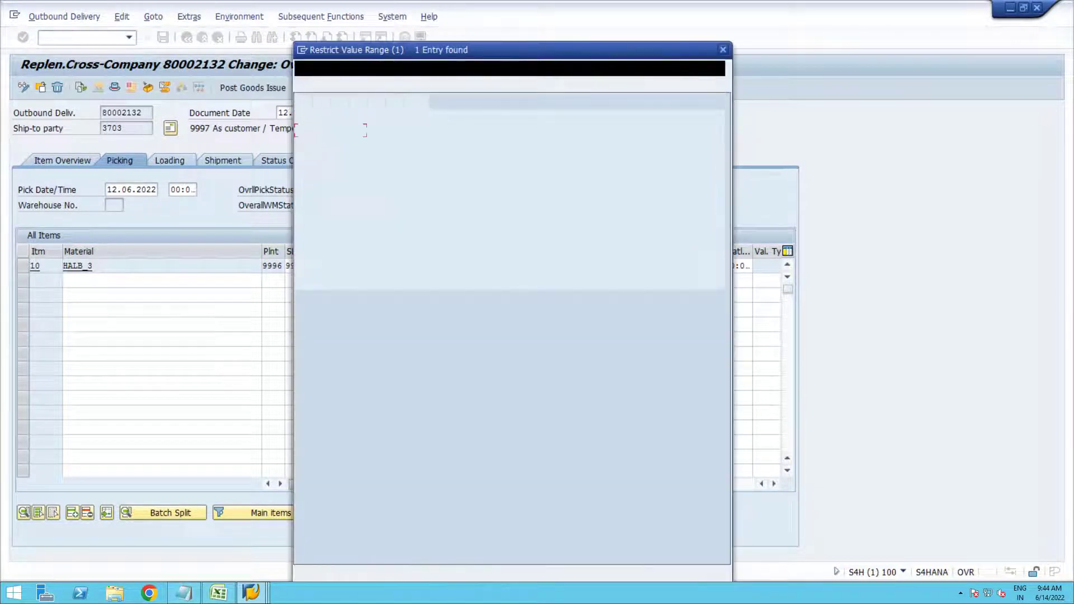
key(Return)
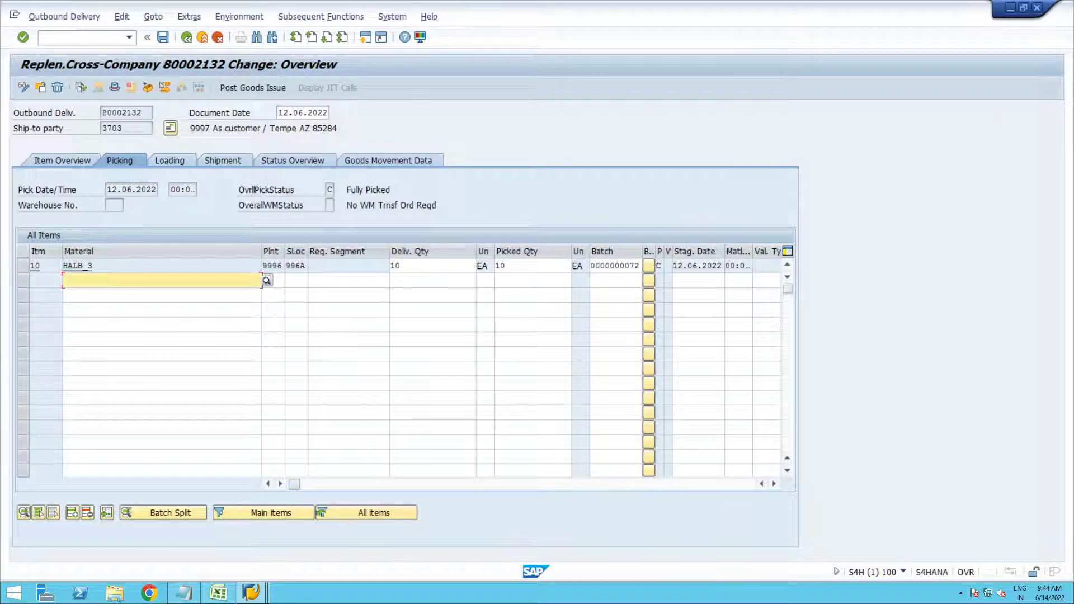
click(253, 88)
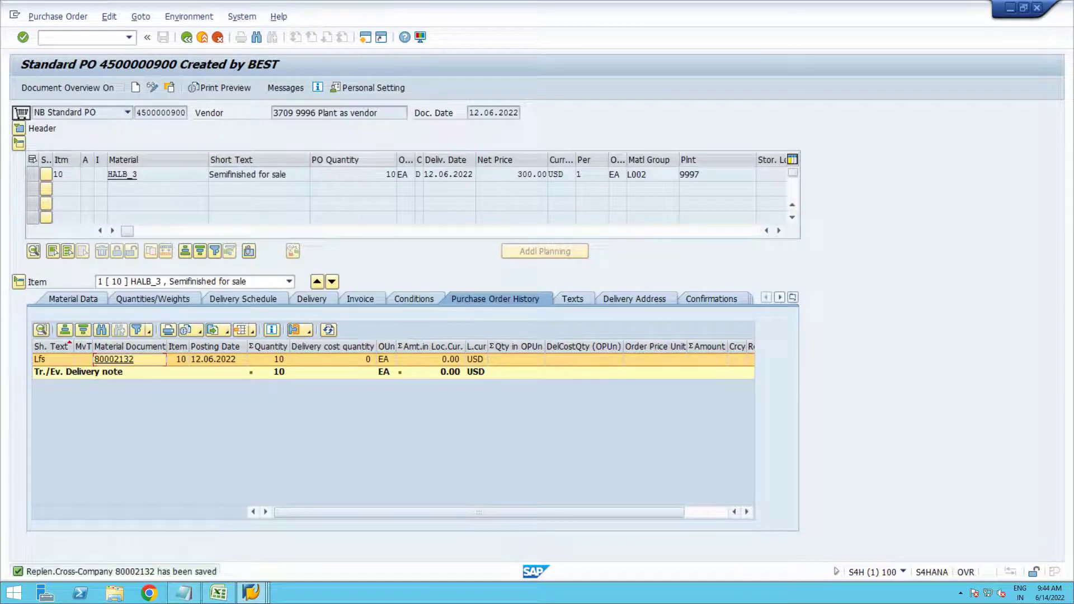
Step: Reload the purchase order and open the goods issue document from its history to examine the movement type and plant
click(21, 113)
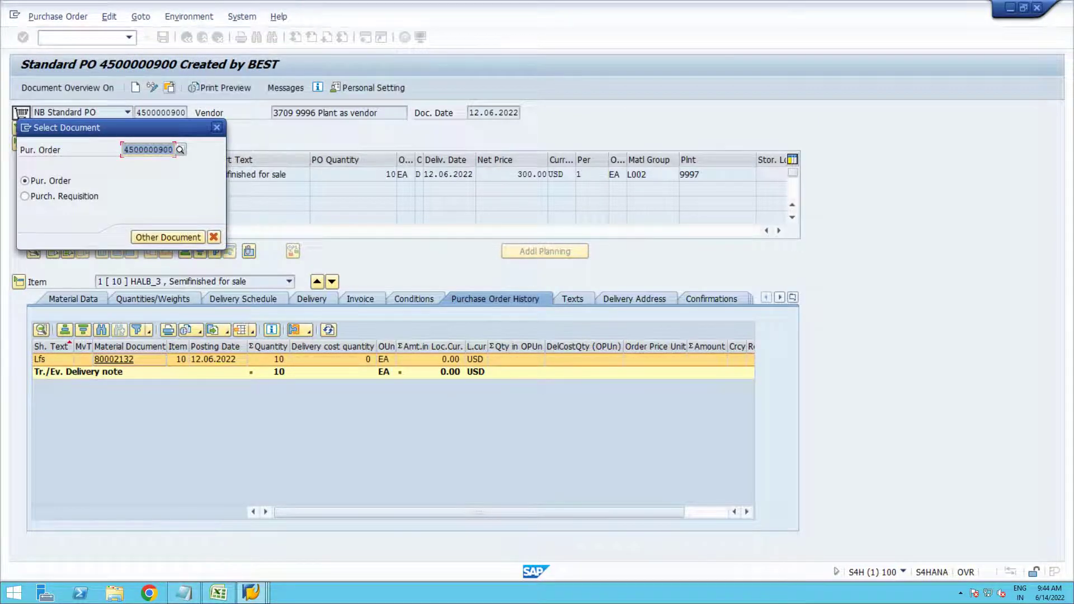
key(Return)
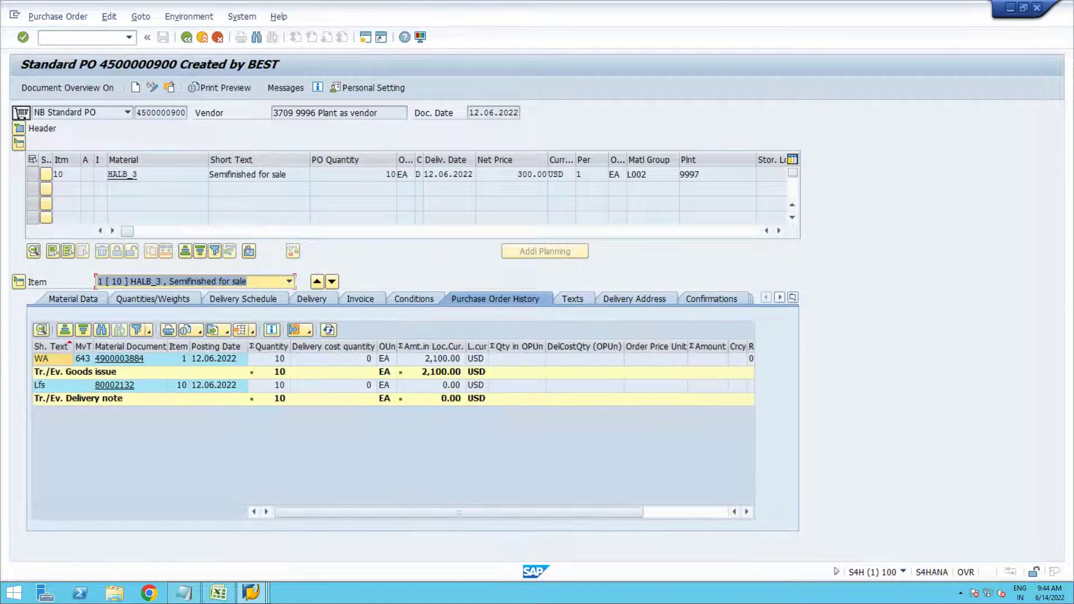
click(118, 359)
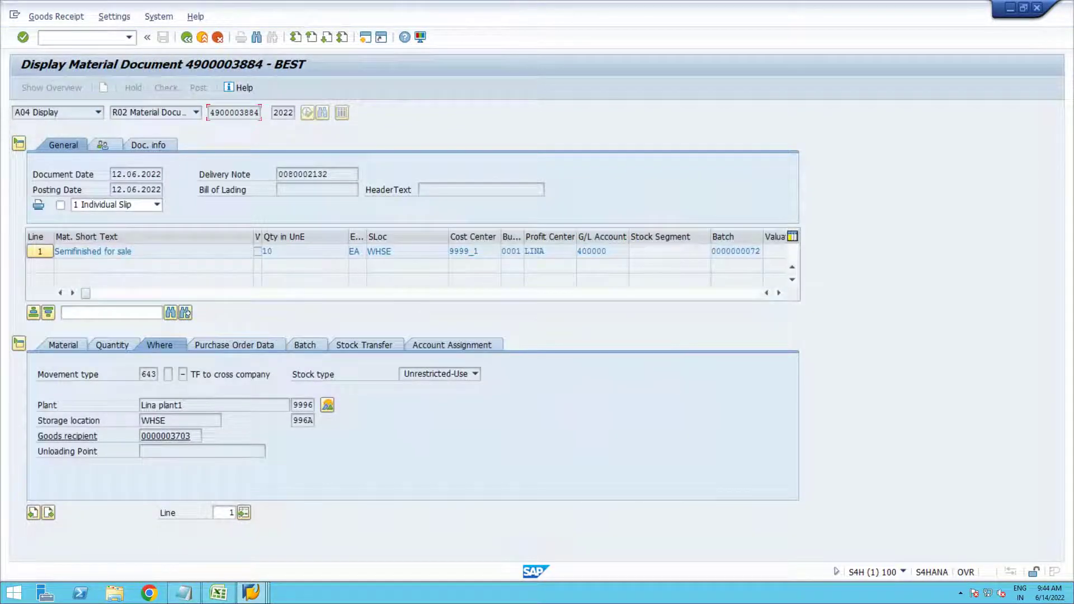
drag(140, 375, 272, 375)
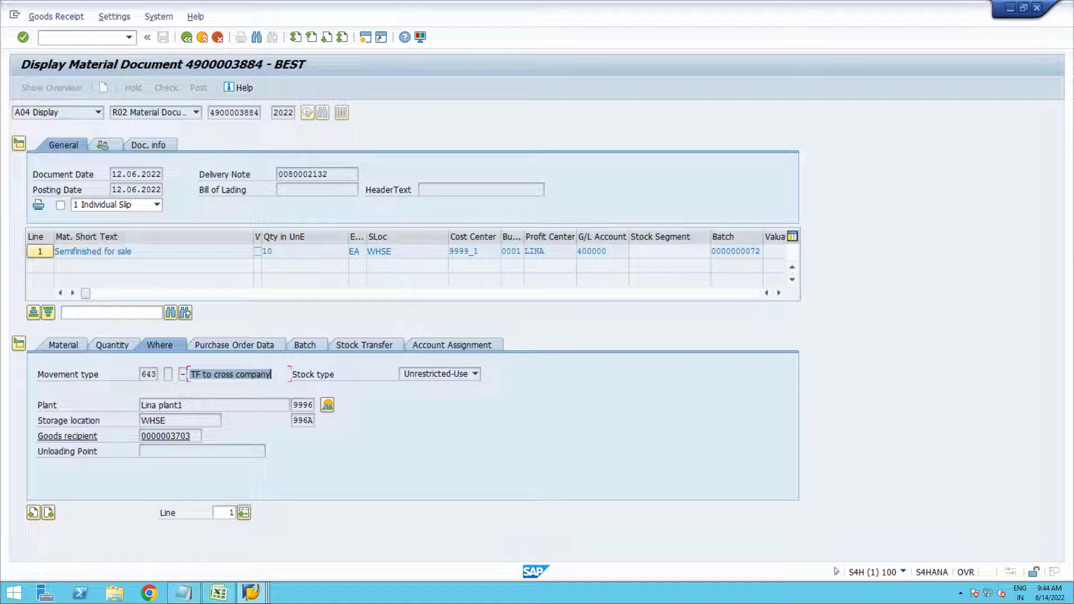
mouse_move(291, 405)
mouse_down()
mouse_move(319, 405)
mouse_move(296, 421)
mouse_move(311, 419)
mouse_move(293, 405)
mouse_move(311, 405)
mouse_up()
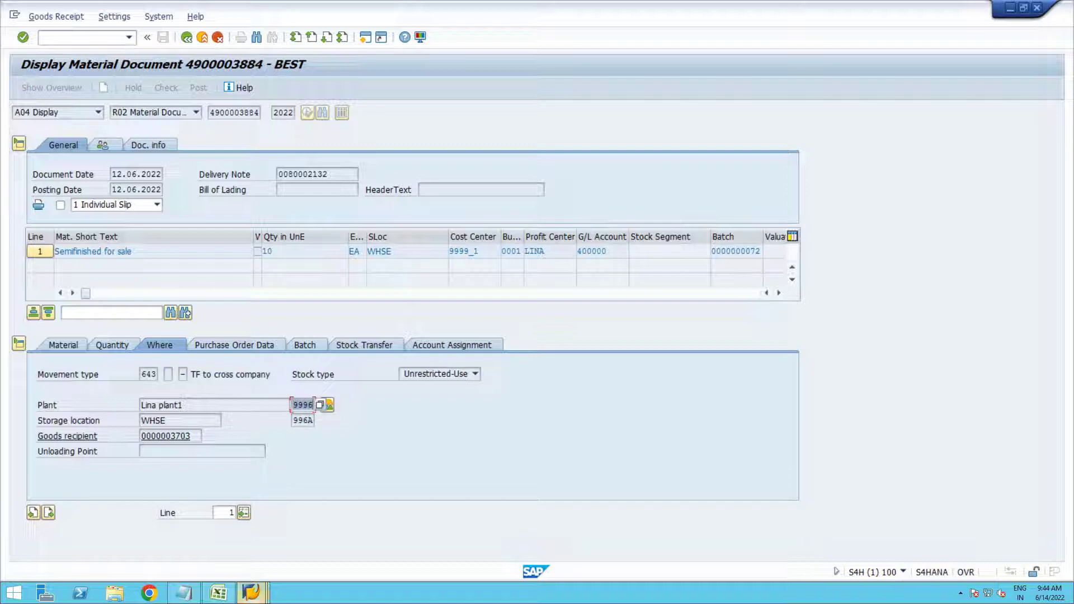
Step: Refresh the stock overview for HALB_3 in plant 9996 and examine its stock columns after the goods issue
click(250, 593)
click(373, 534)
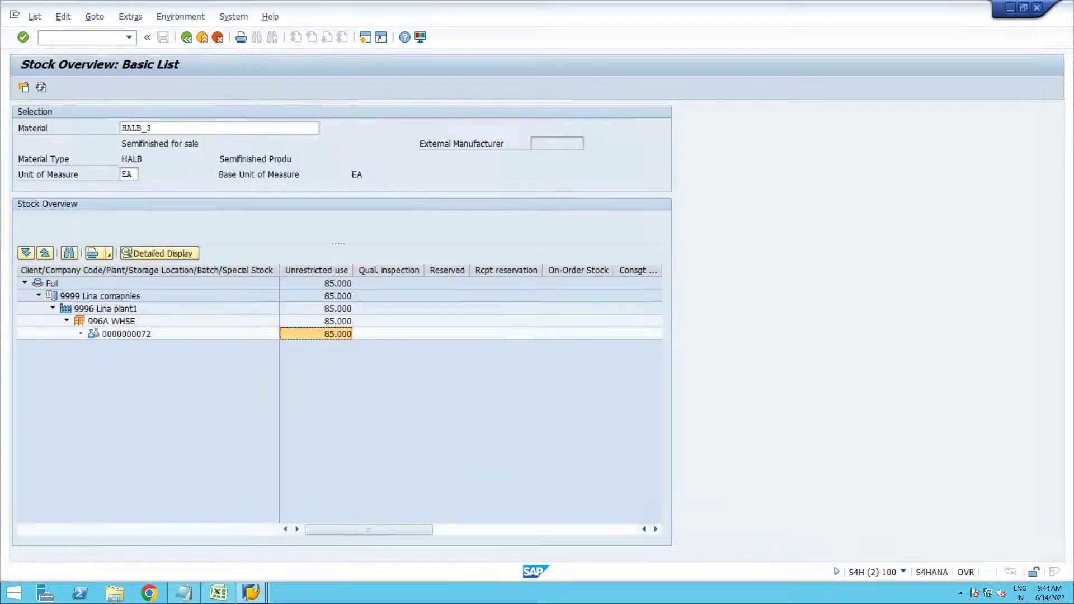
key(F5)
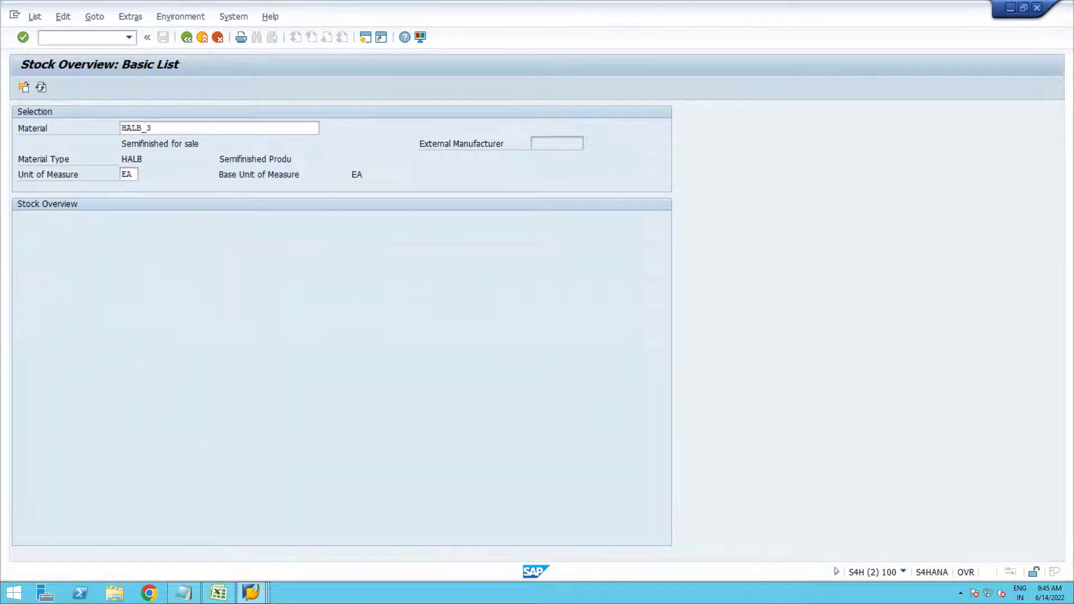
mouse_move(368, 529)
mouse_down()
mouse_move(500, 529)
mouse_move(368, 529)
mouse_up()
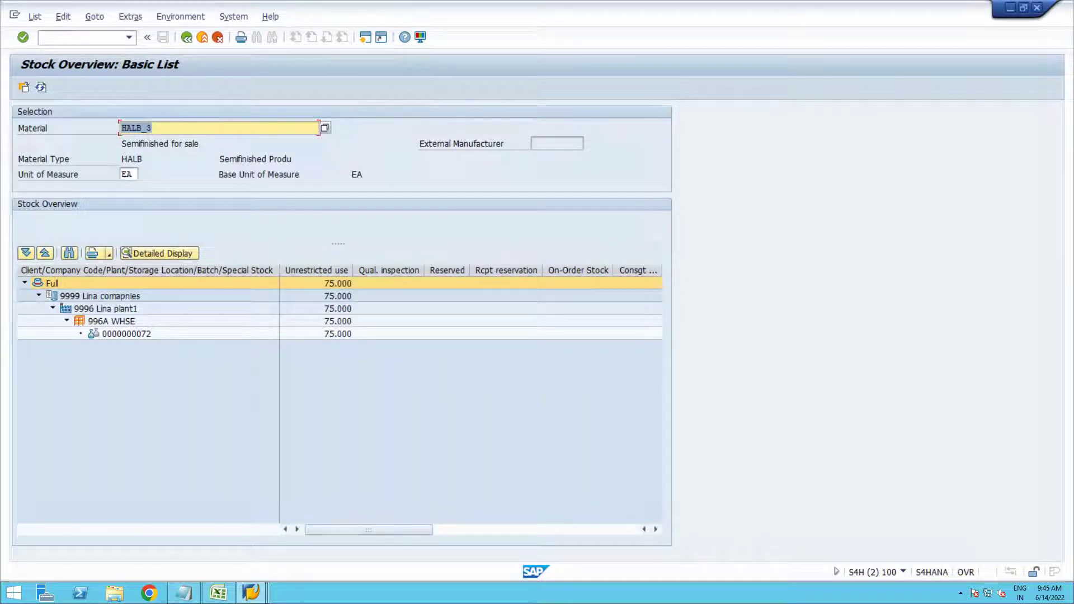
click(500, 529)
drag(499, 529, 573, 529)
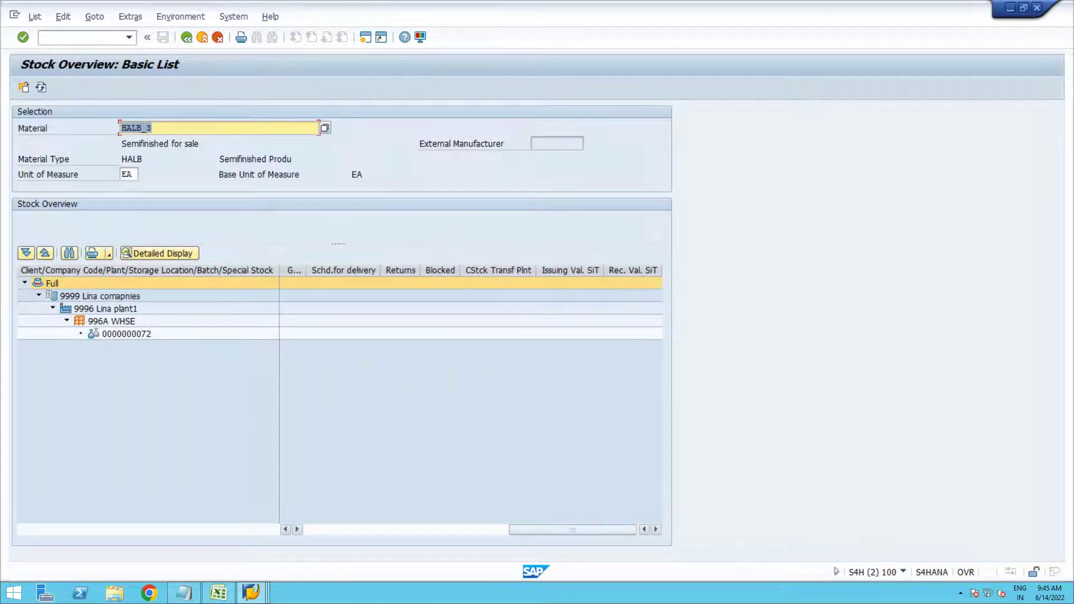
click(644, 529)
click(644, 529)
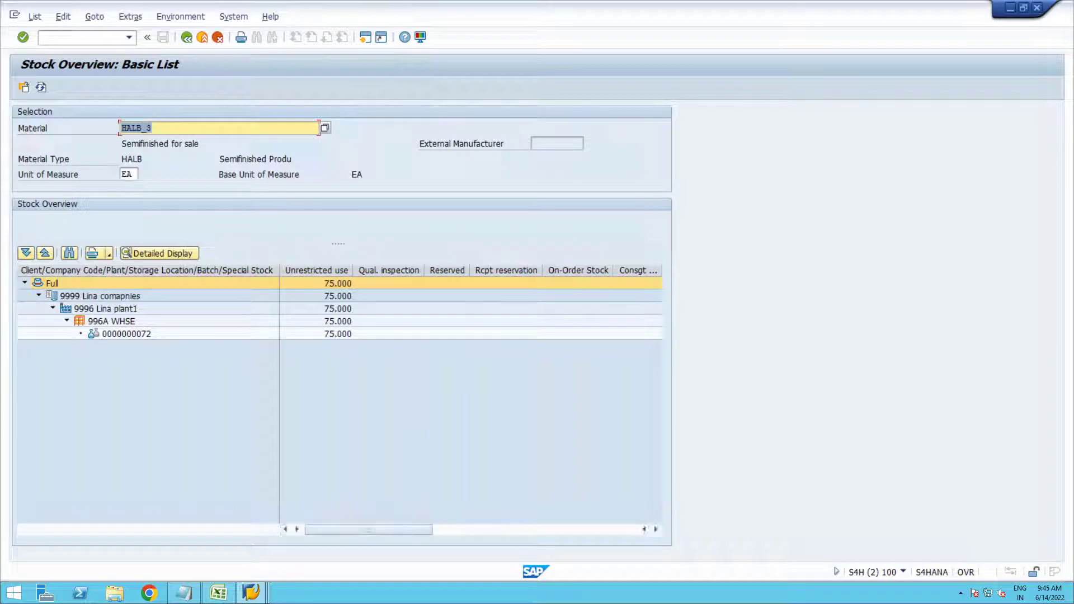
Step: Display the stock overview for HALB_3 in plant 9997, check its stock type columns, and return to the material document
key(F3)
click(196, 143)
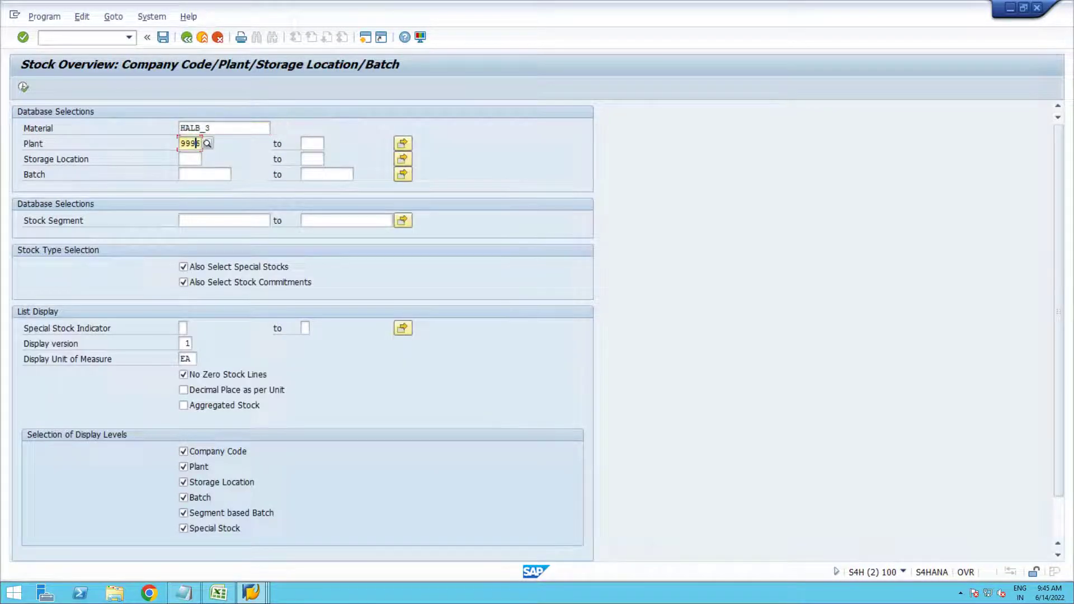
key(Delete)
text(7)
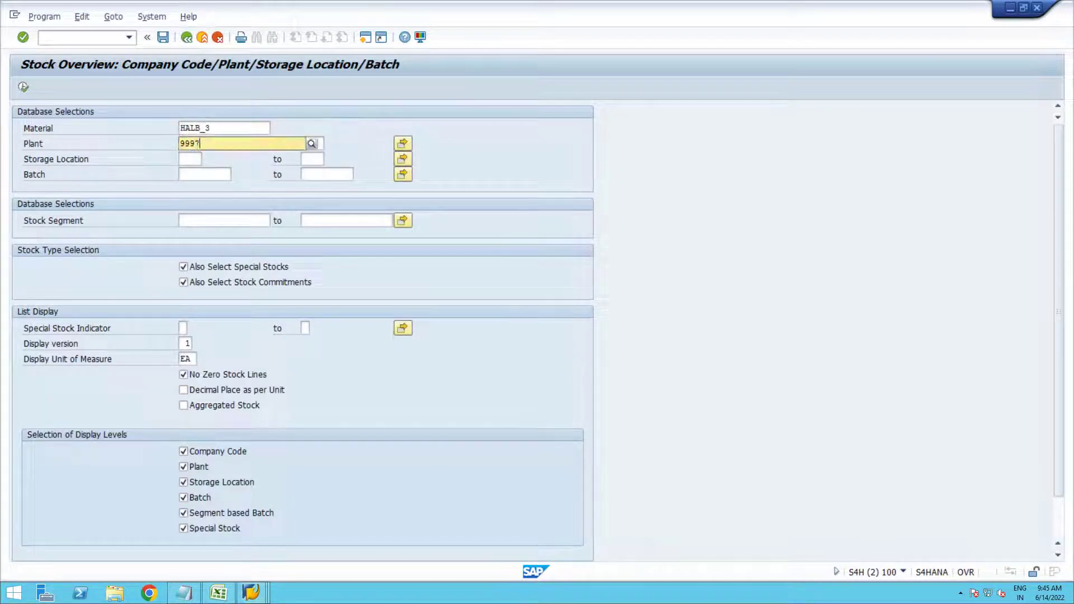
key(Down)
key(Return)
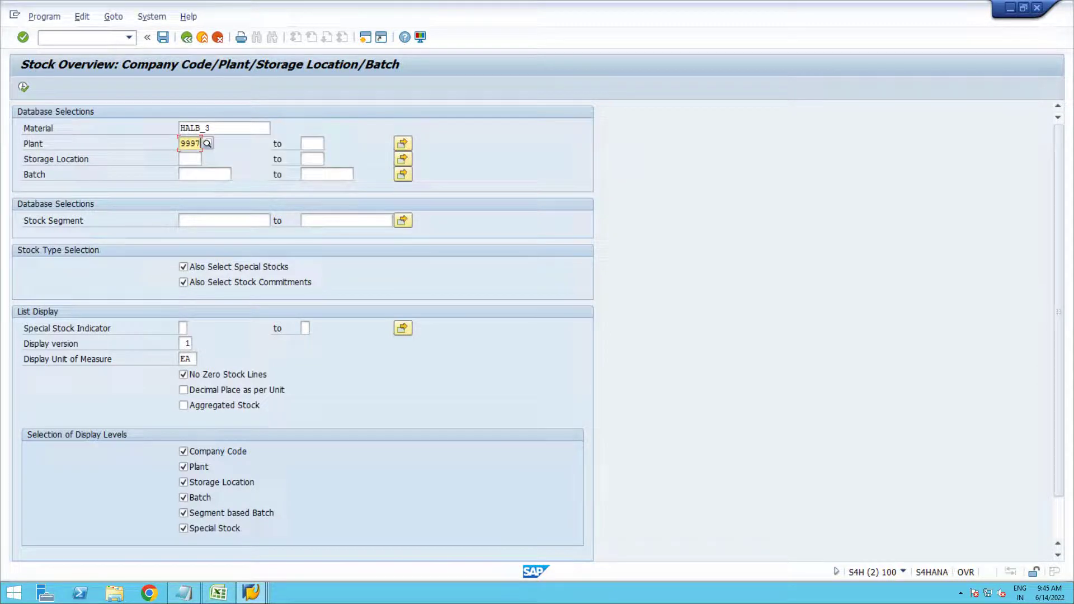
key(F8)
key(F8)
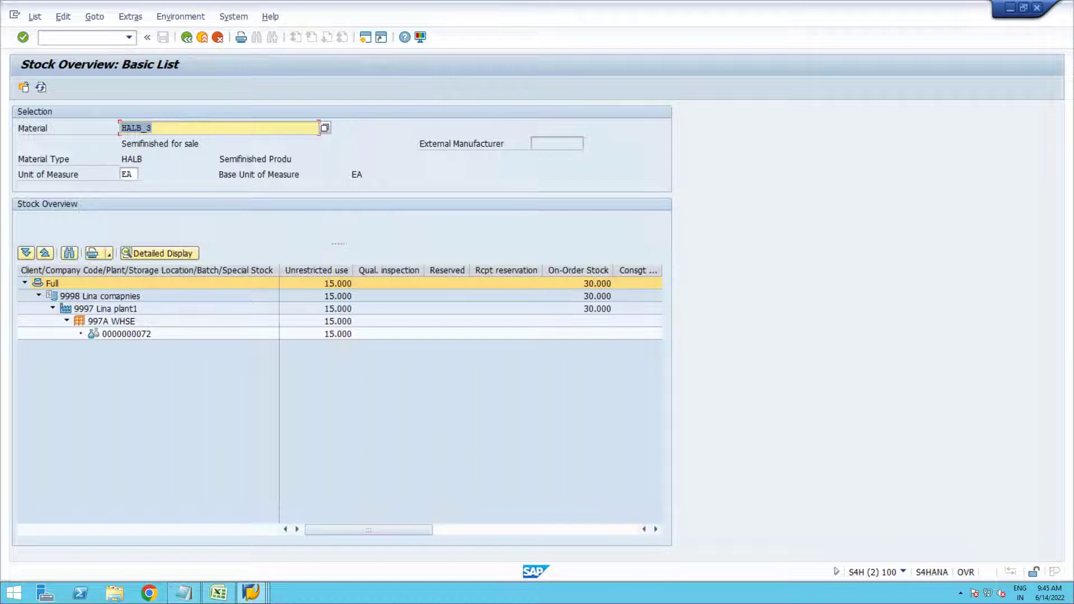
click(23, 87)
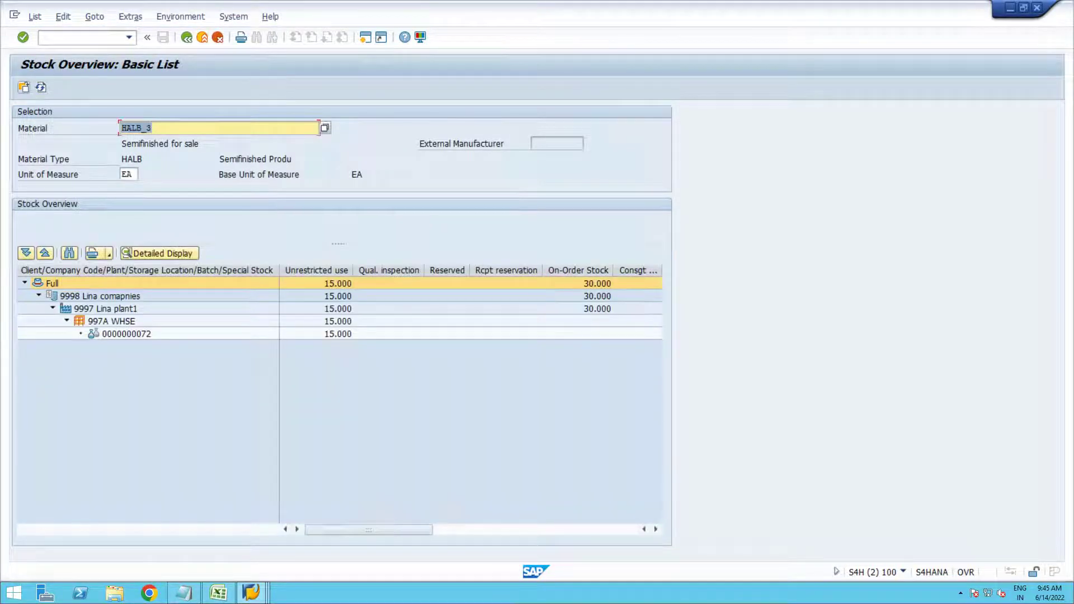
click(499, 529)
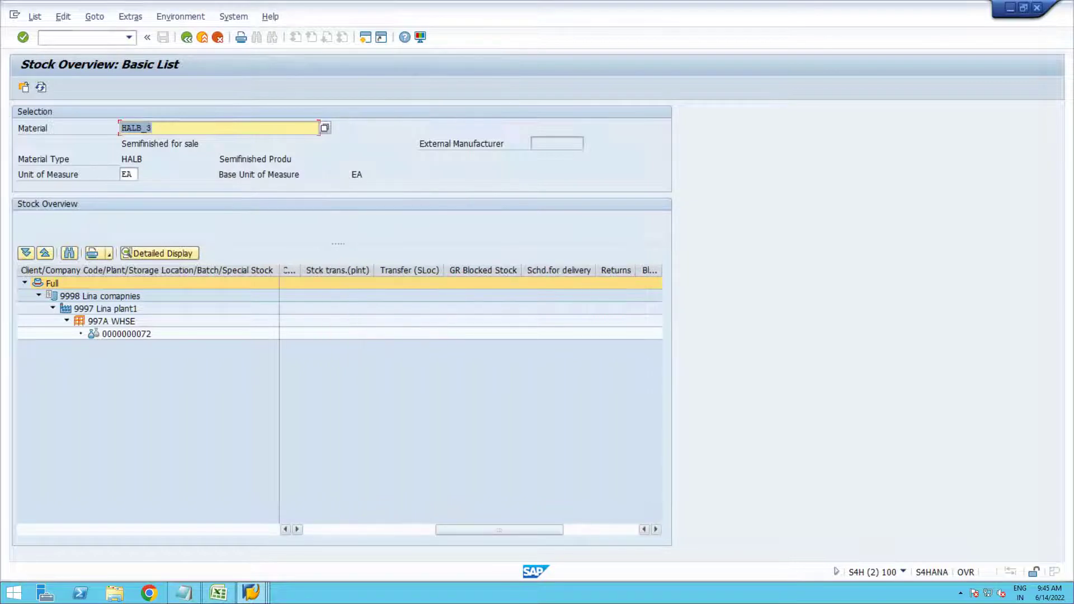
scroll(470, 392, left, 5)
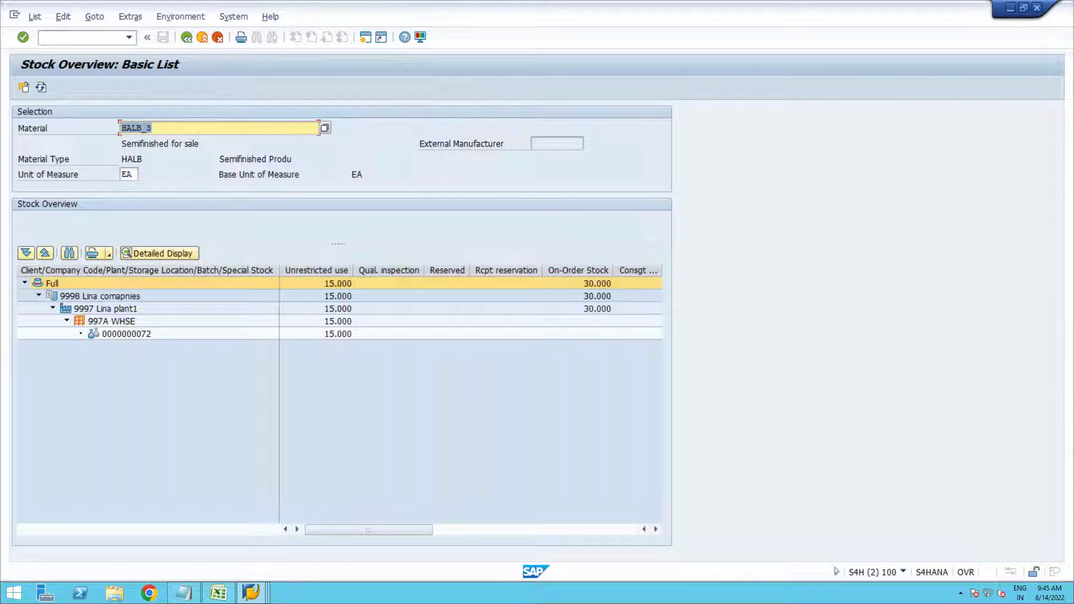
key(alt+Tab)
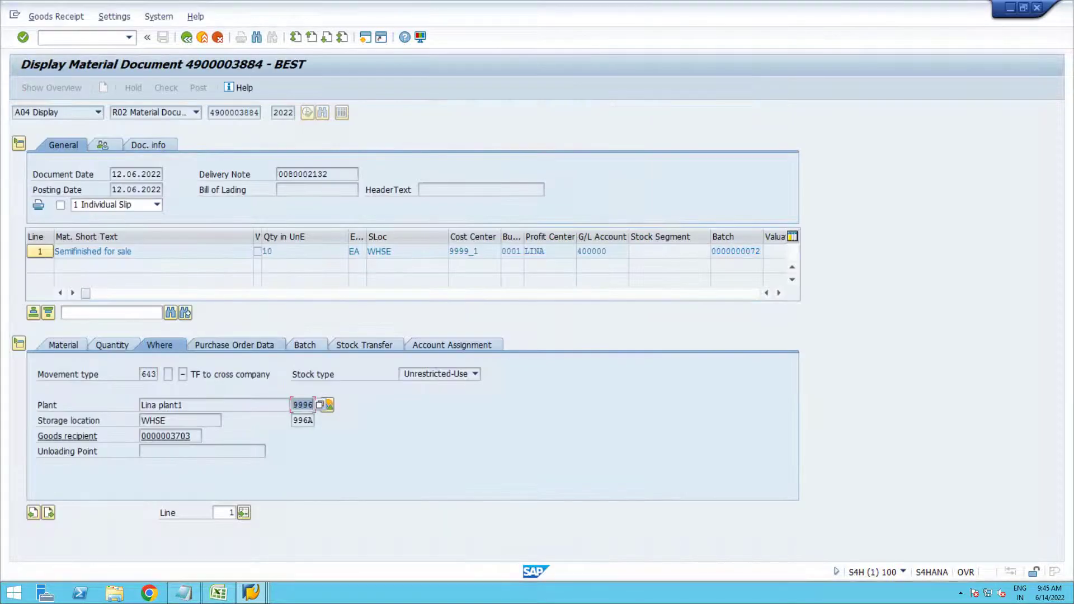
Step: Start a MIGO goods receipt for the outbound delivery, using the delivery note number from the displayed material document
drag(329, 174, 279, 174)
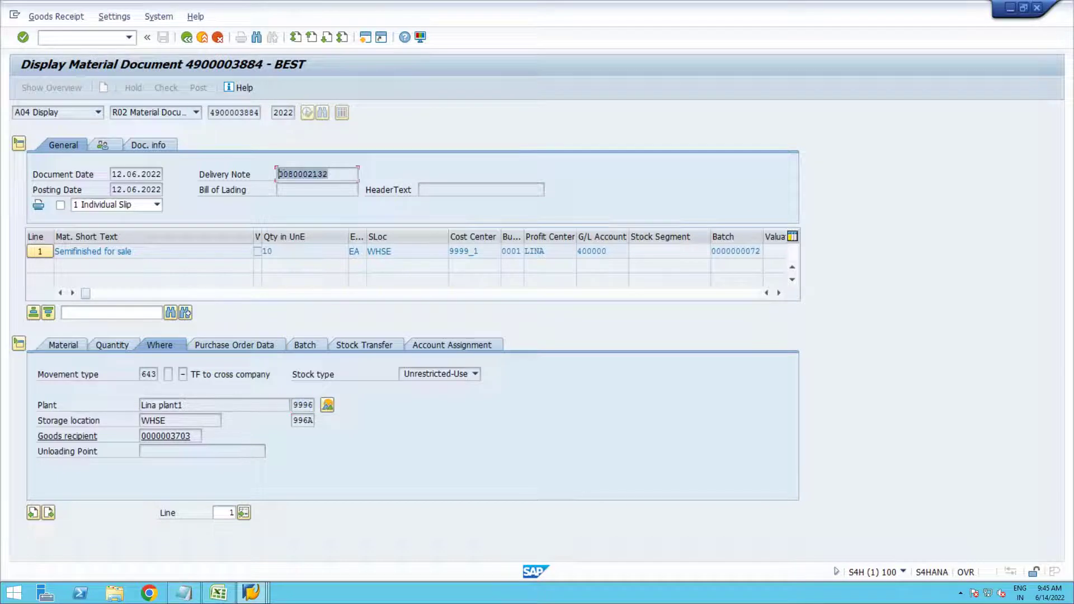
click(278, 174)
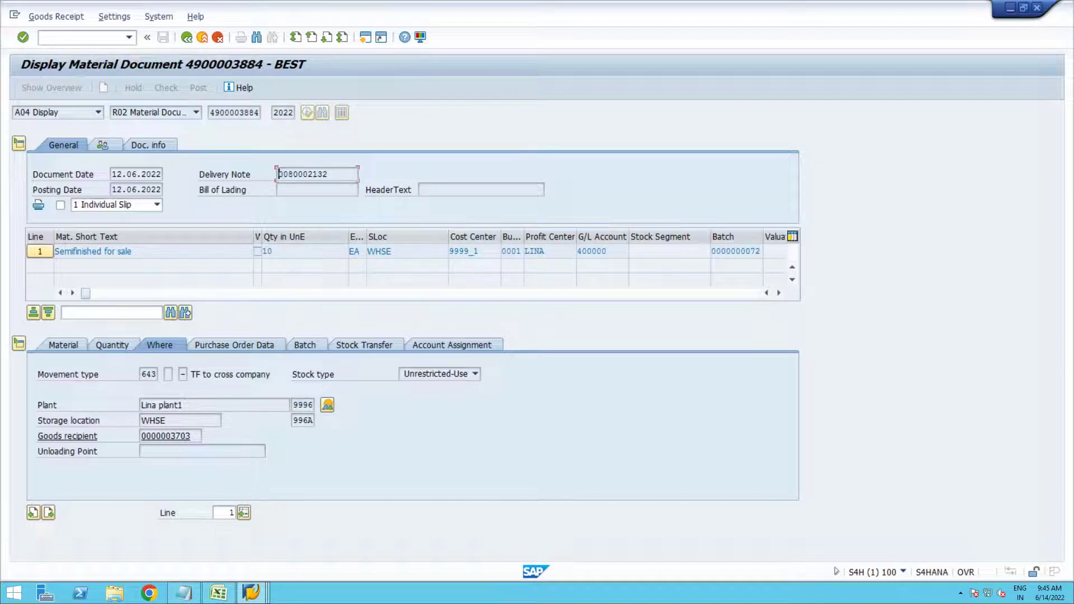
click(42, 38)
text(/nmig)
key(Return)
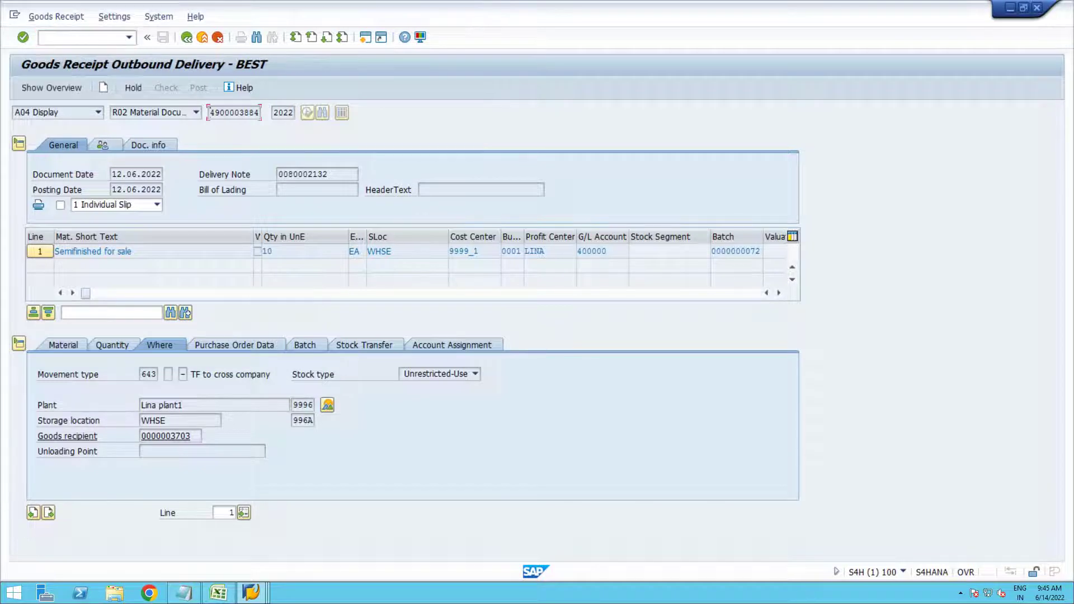
text(80002132)
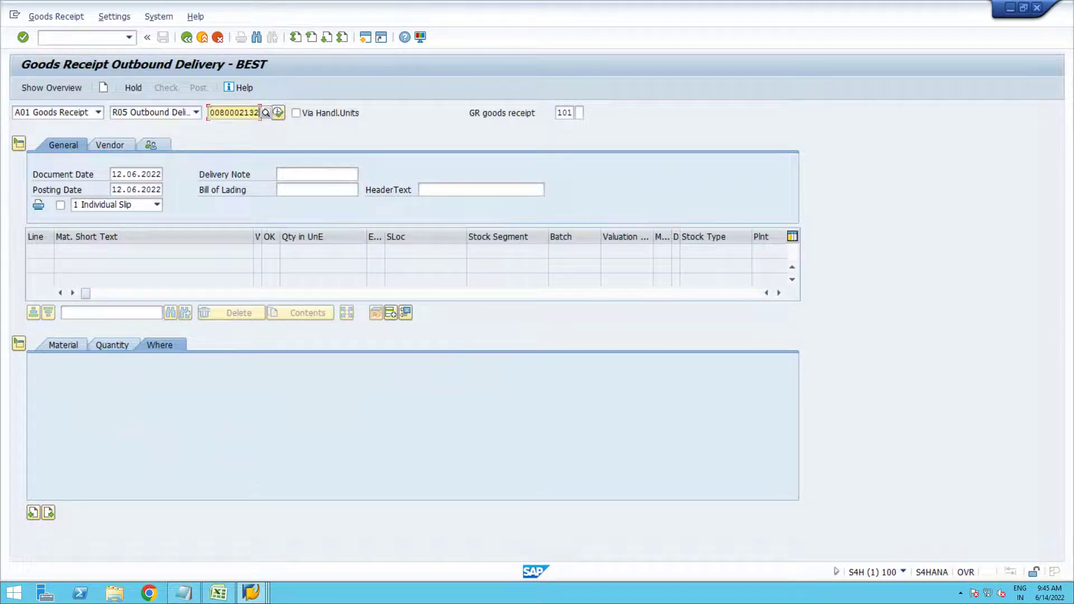
key(Return)
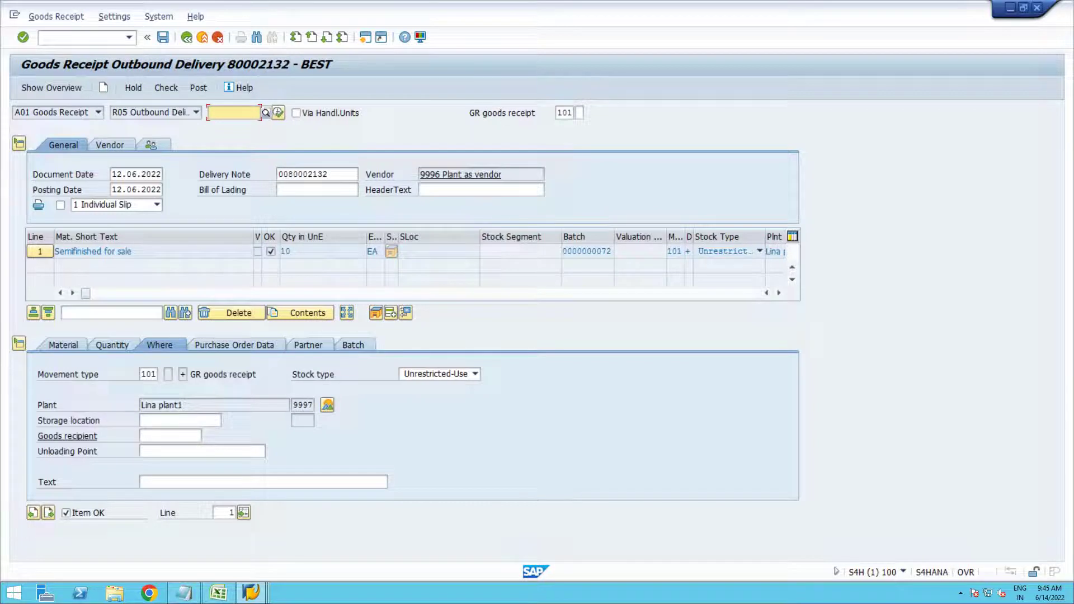
Step: Set the storage location of the receiving plant 9997 to 997A for the goods receipt item
click(179, 421)
text(9)
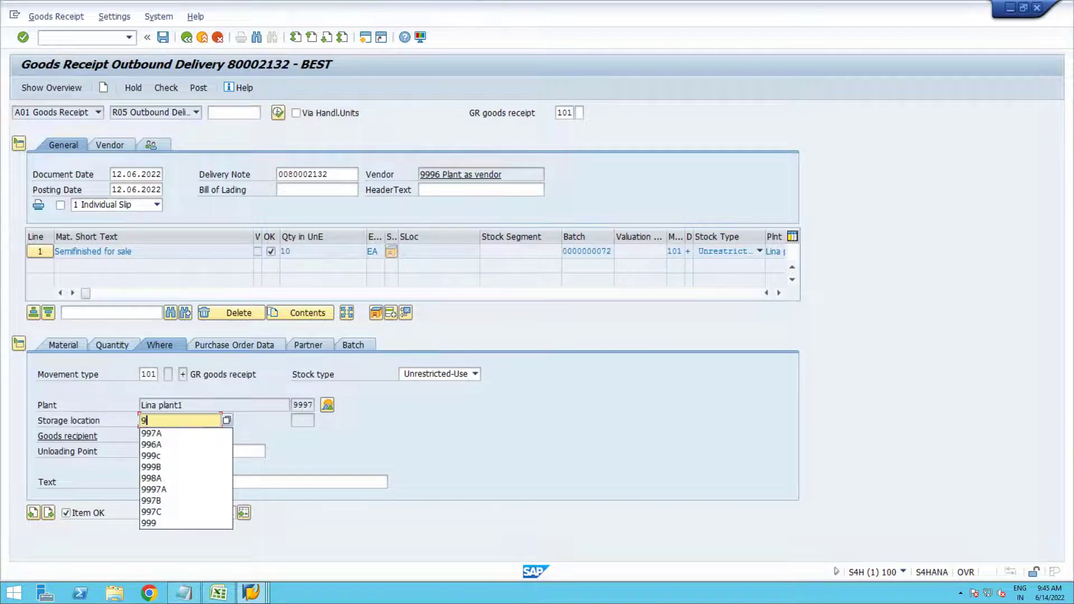
text(97A)
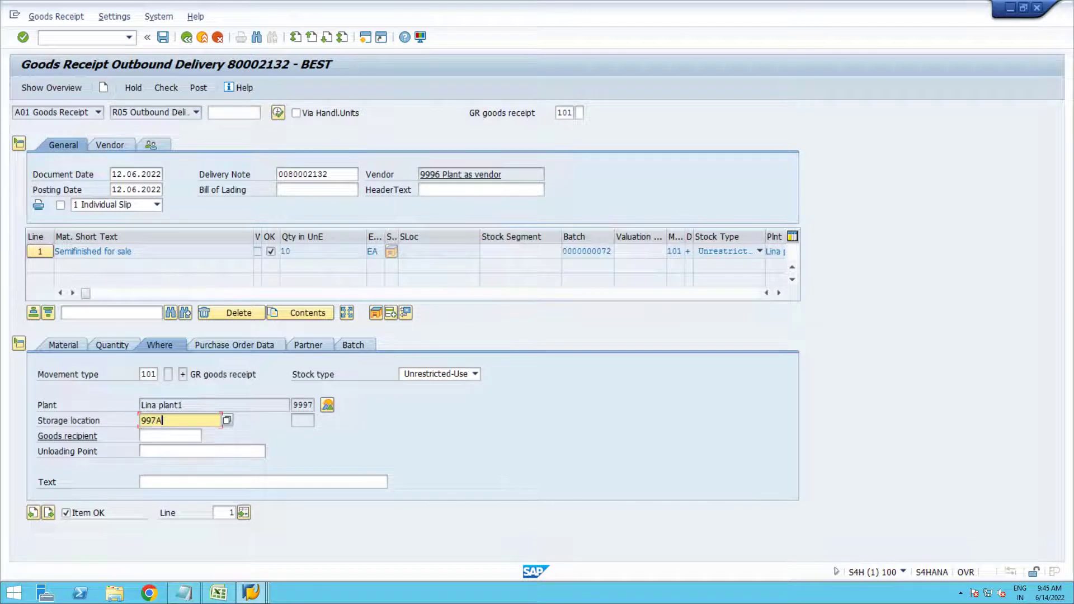
key(Return)
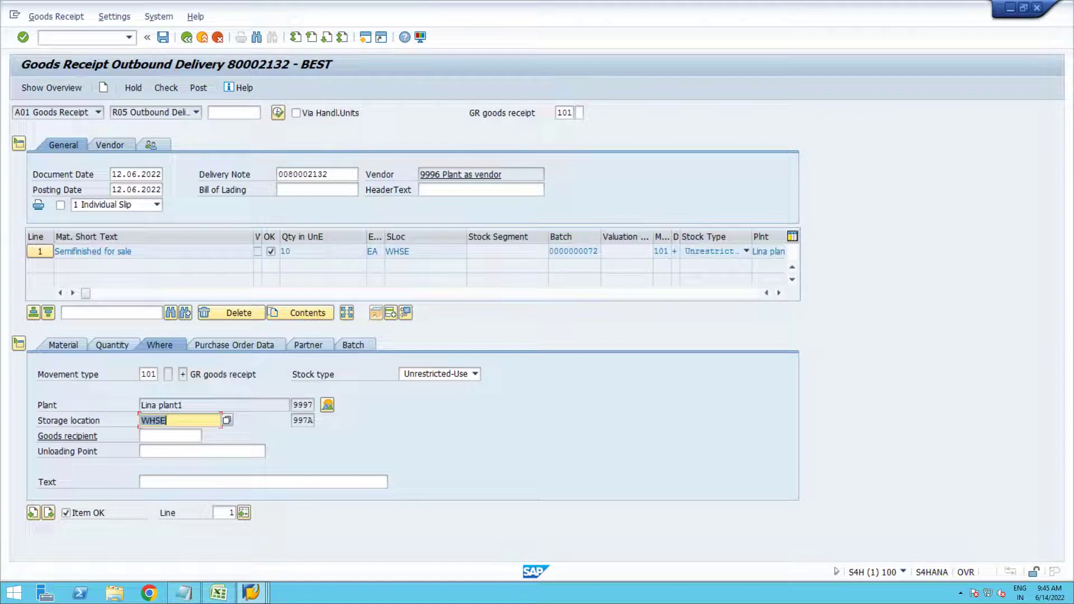
Step: Check the goods receipt, set its posting date to 12.05.2022, and run the check again
click(166, 88)
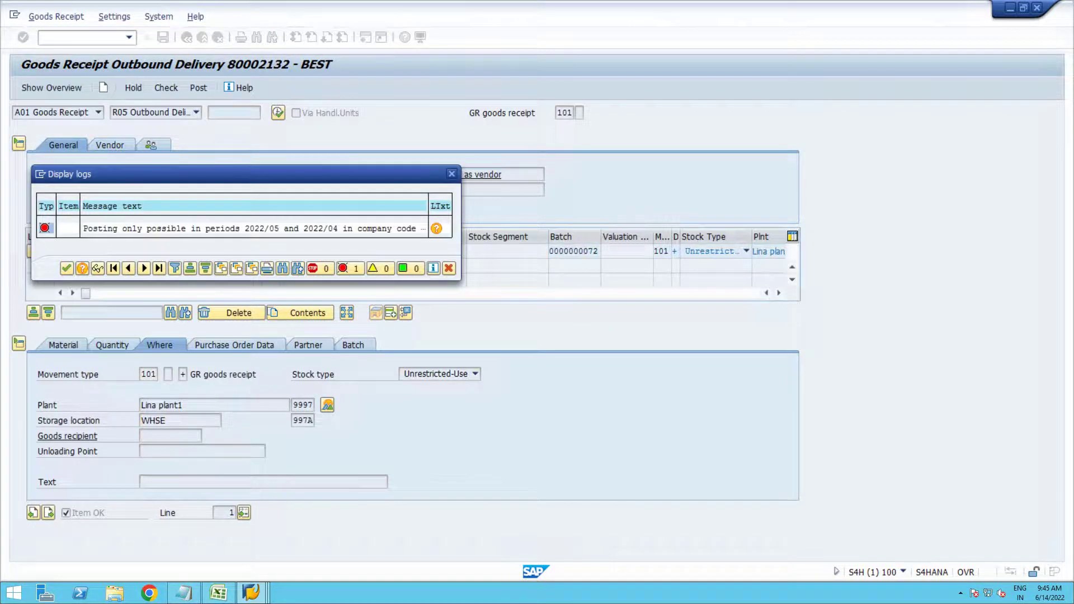
click(67, 268)
click(132, 190)
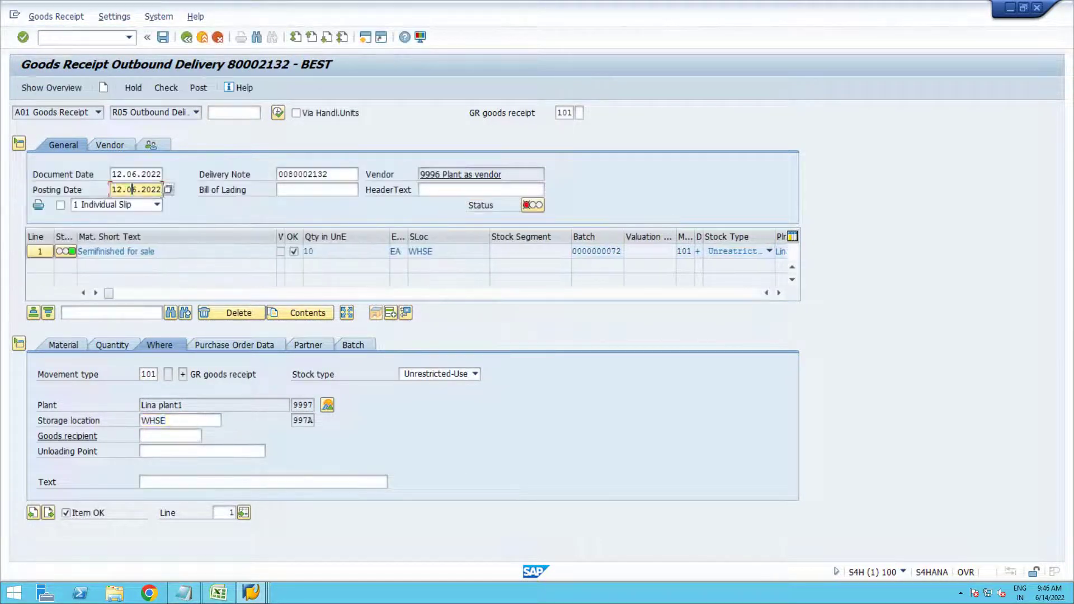
key(Delete)
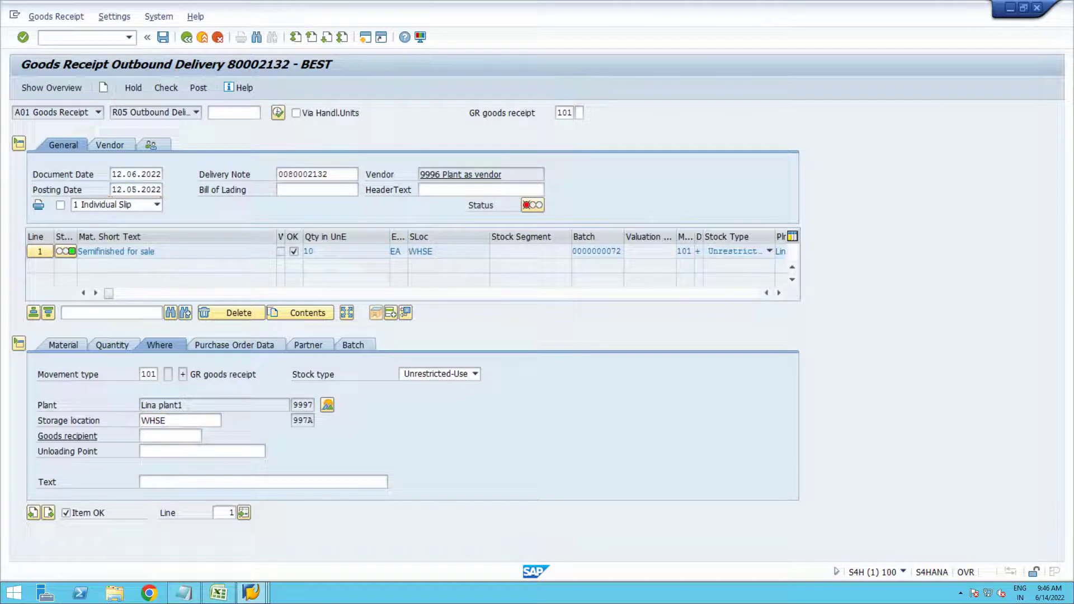
text(5)
click(165, 88)
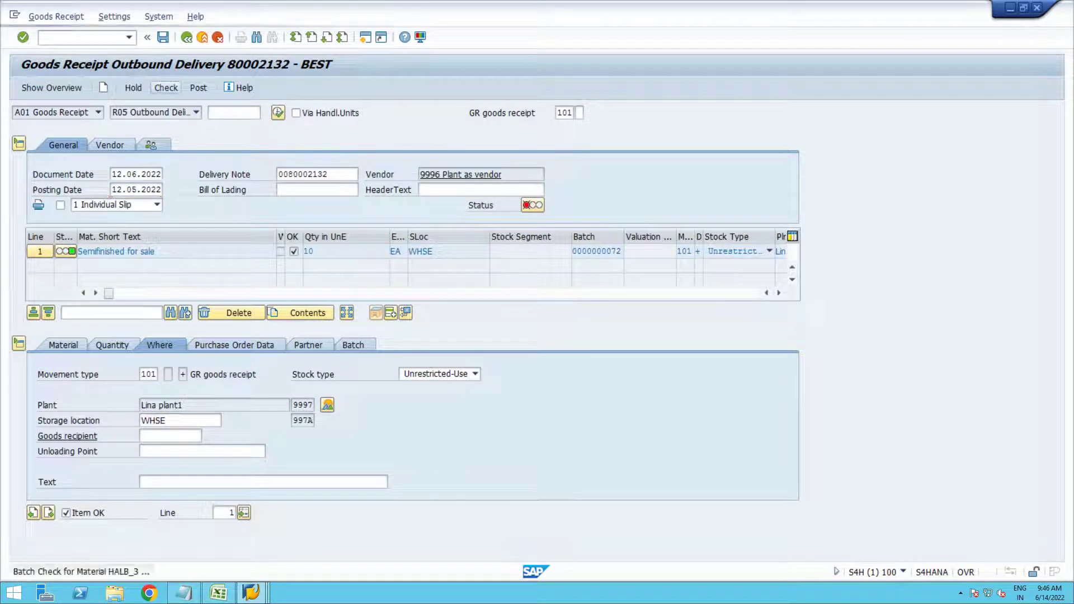
key(Return)
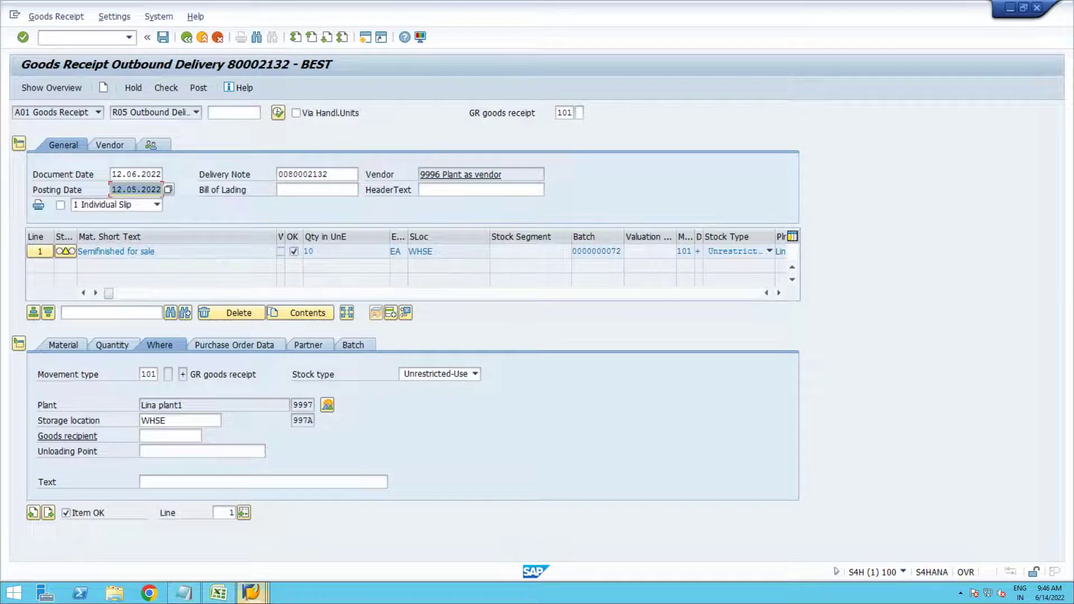
Step: Examine plant 9997's on-order stock in the stock overview, and post the goods receipt for the delivery
mouse_move(251, 593)
click(375, 531)
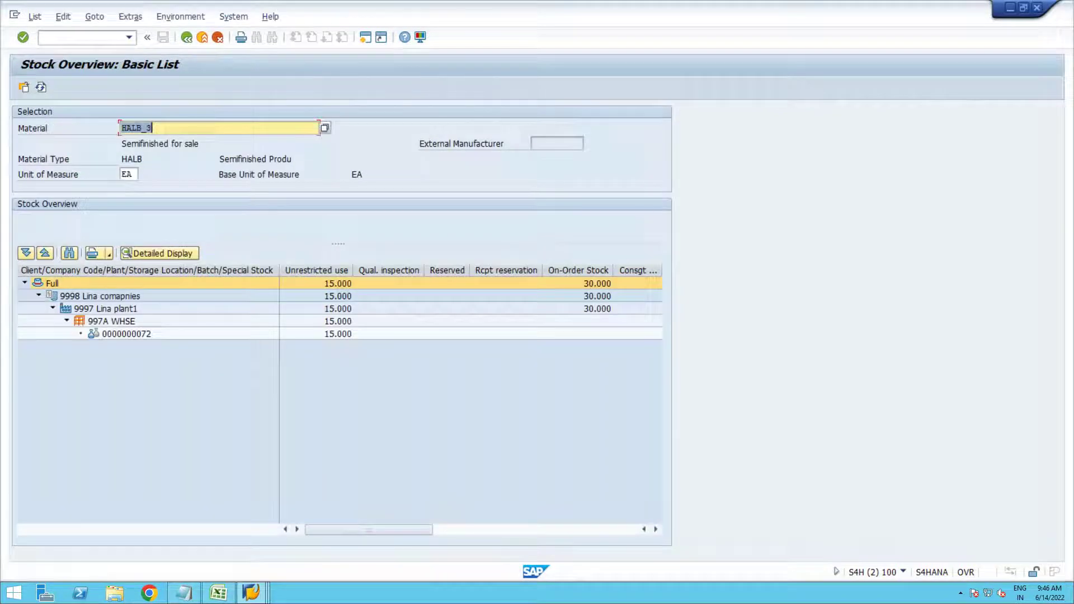
click(577, 309)
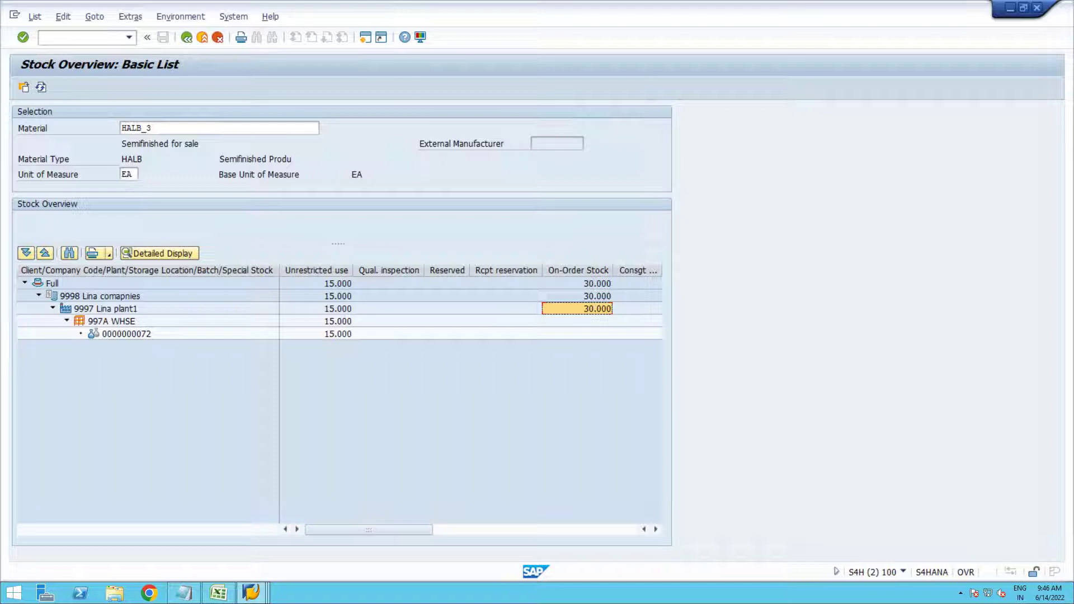
key(alt+Tab)
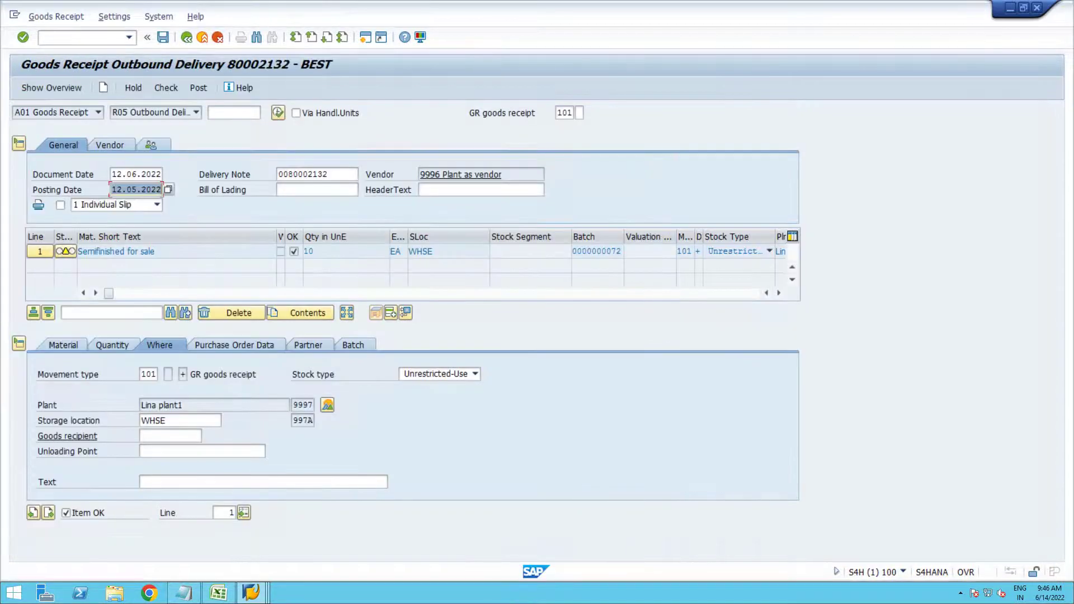
click(198, 88)
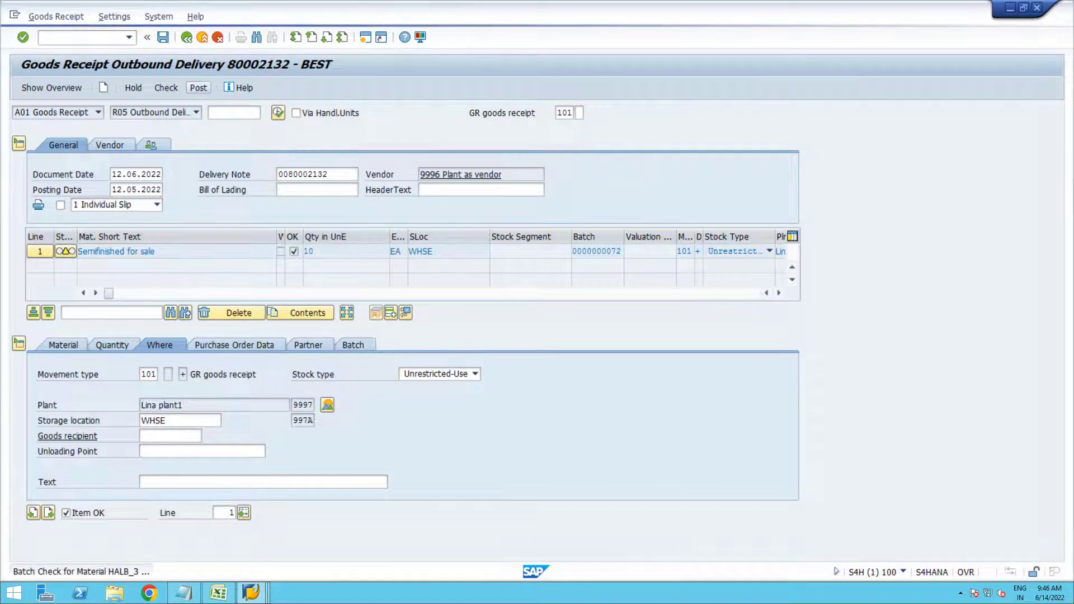
key(alt+Tab)
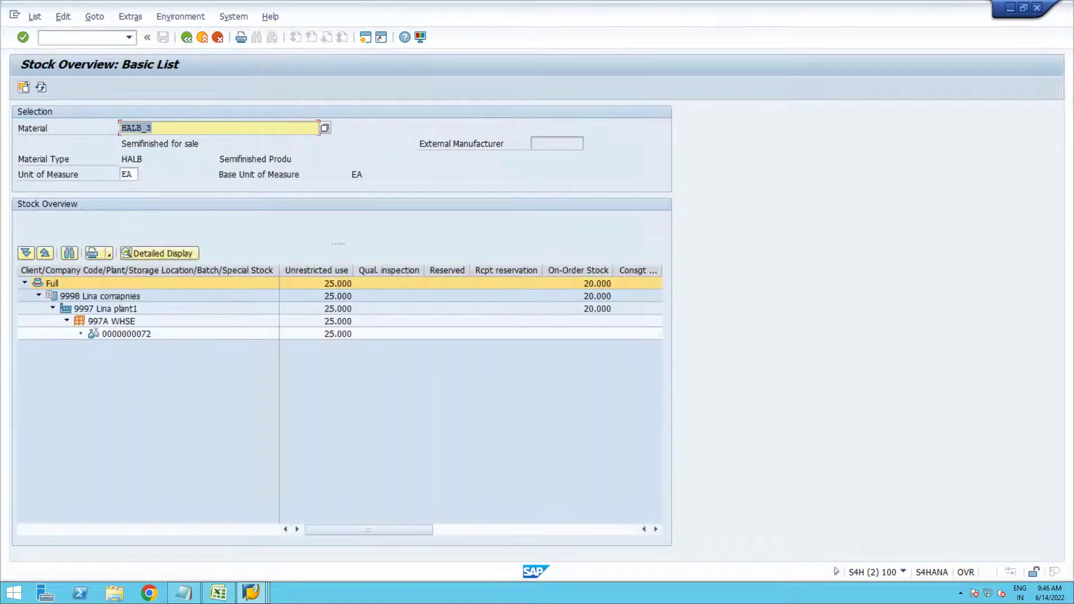
click(337, 308)
click(338, 321)
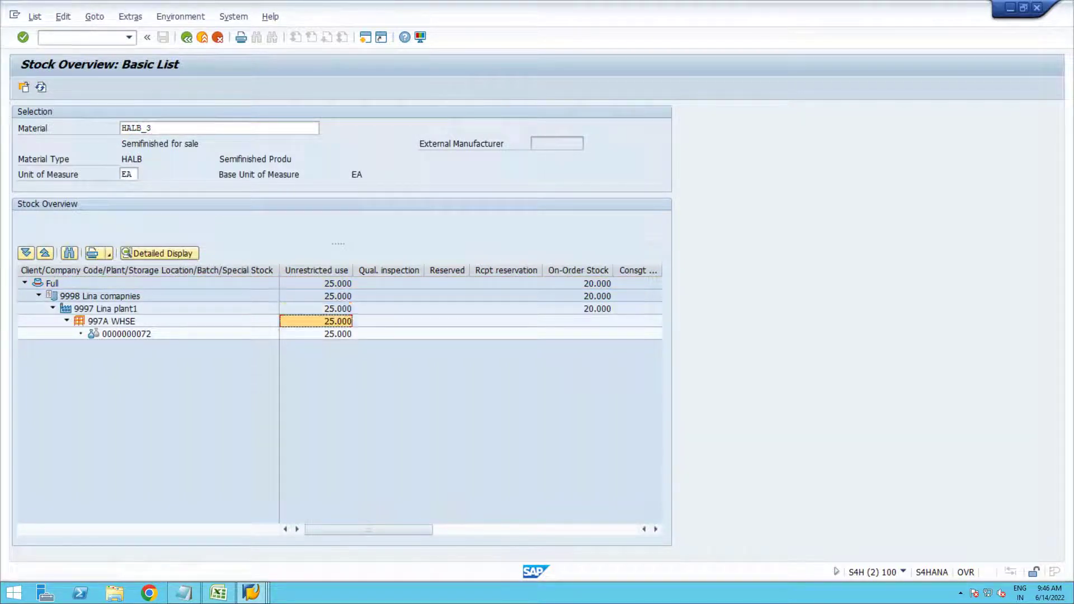
click(338, 334)
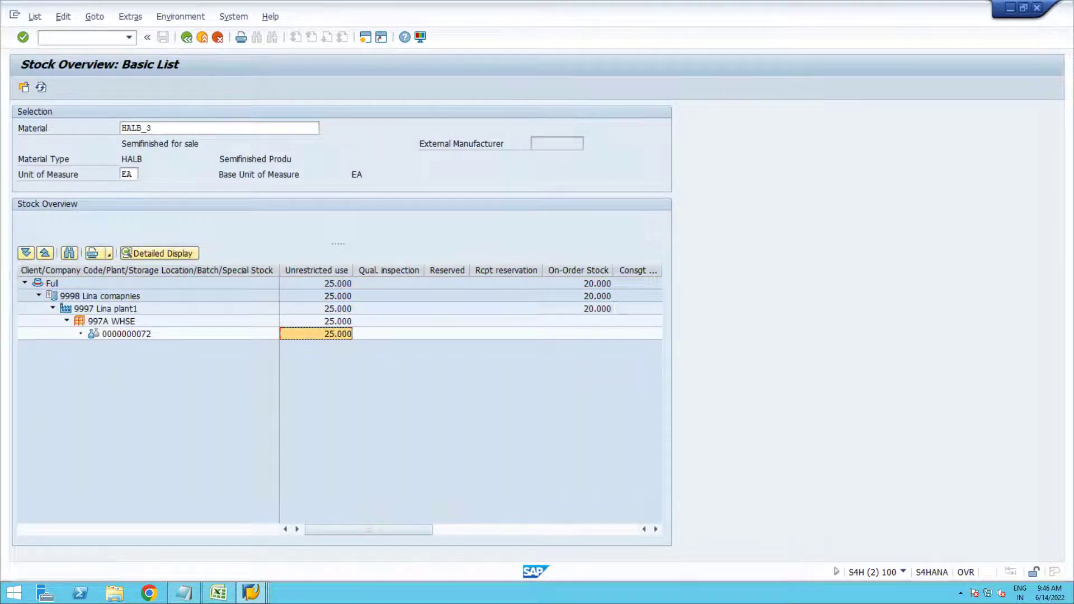
click(577, 308)
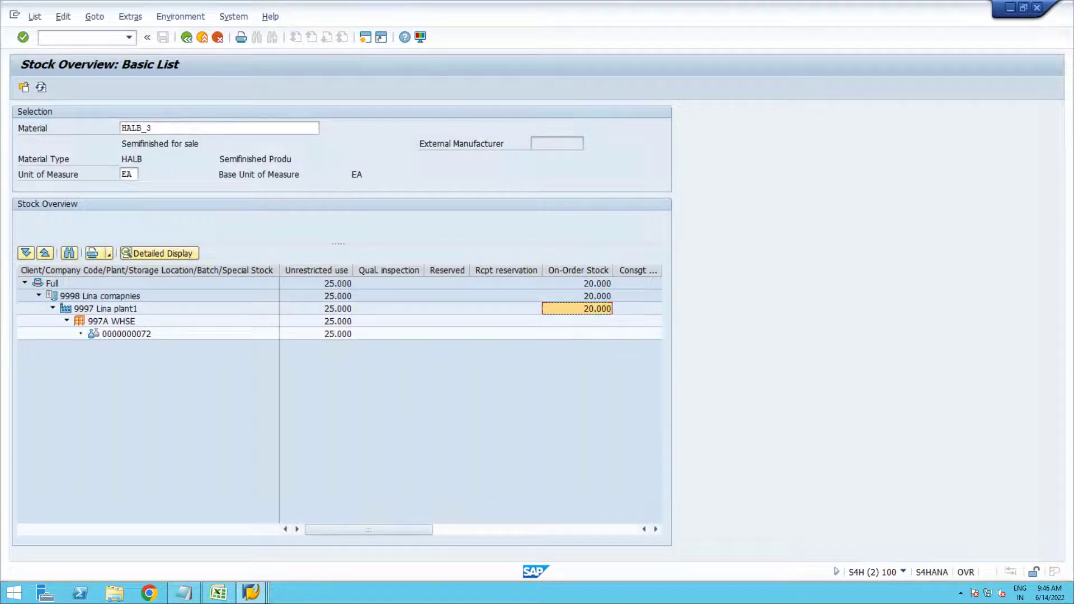
click(316, 308)
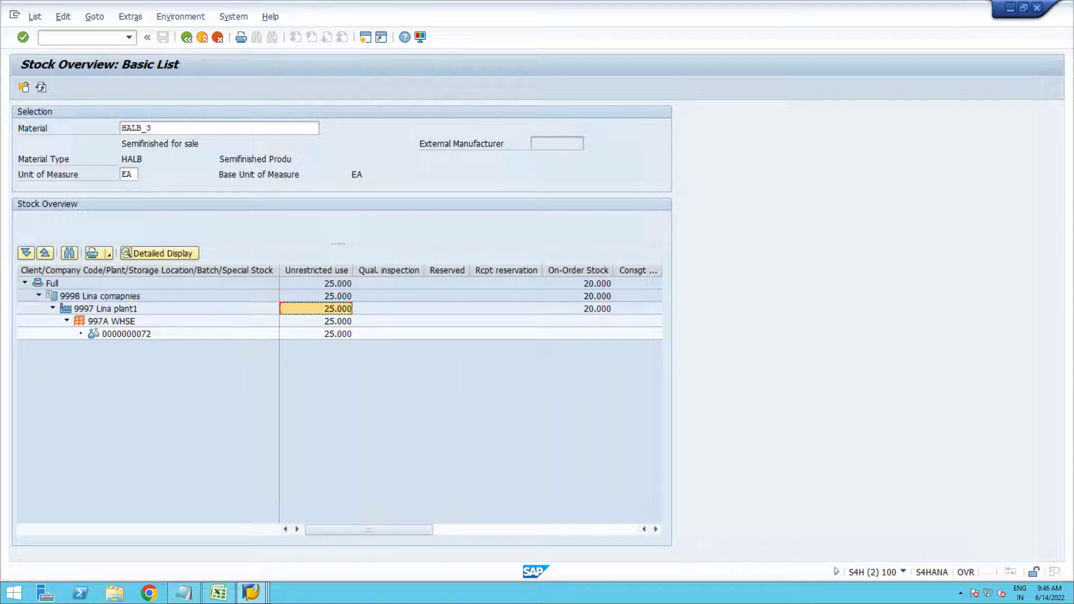
click(315, 334)
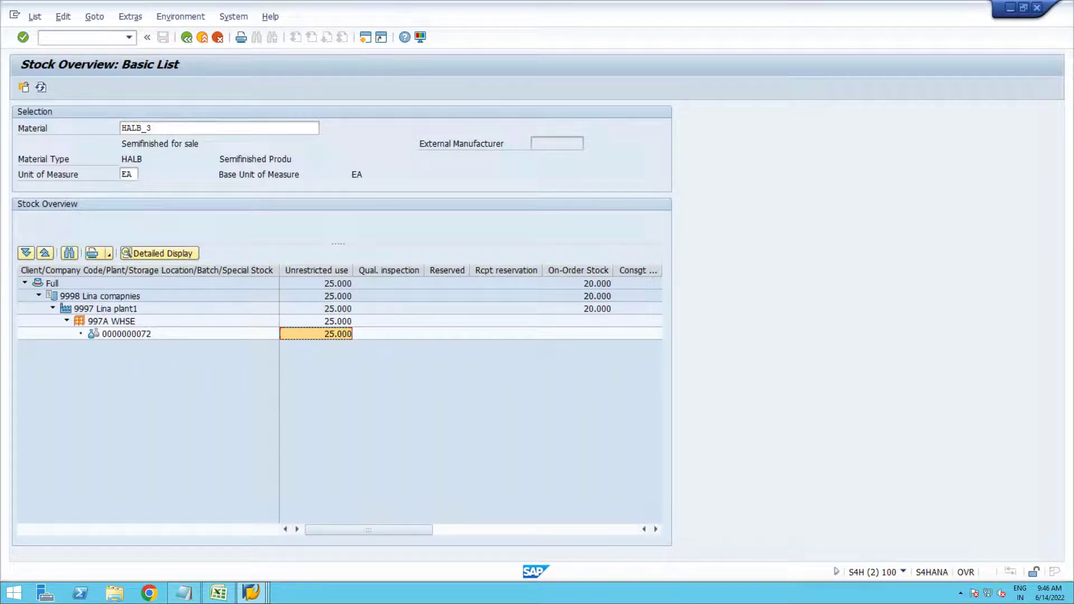
Step: Return to the goods receipt session, start transaction VF01, and save an intercompany billing document for the outbound delivery after checking the item's net value
mouse_move(251, 593)
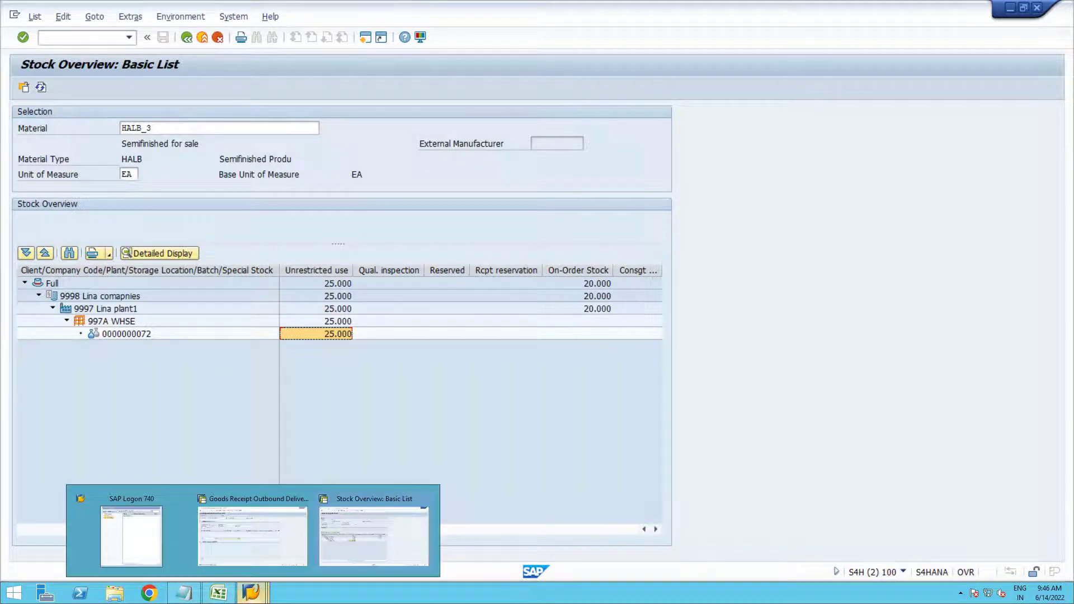
click(253, 536)
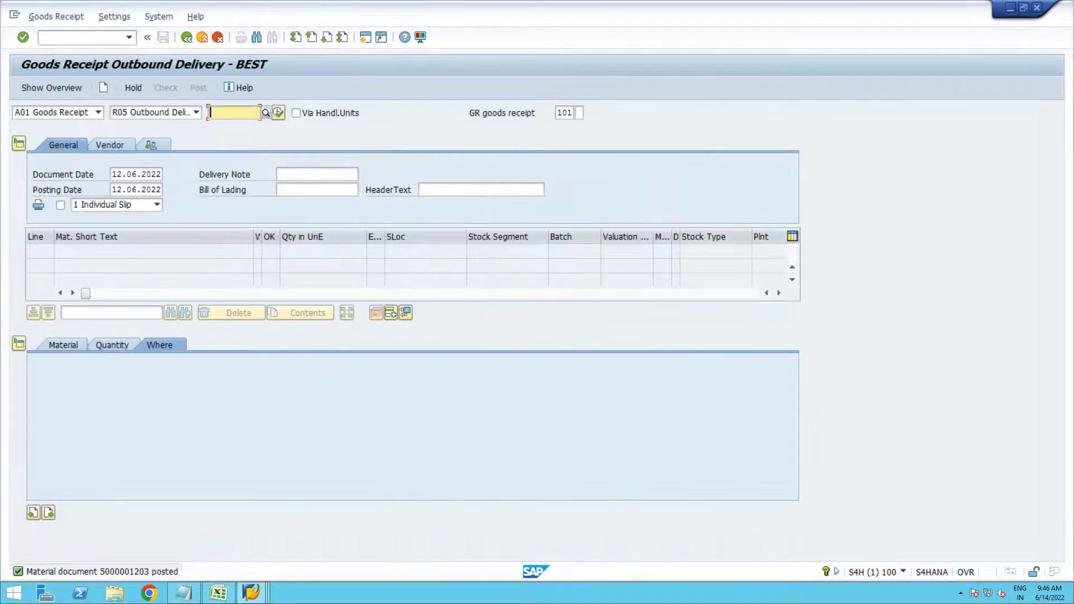
click(82, 37)
text(/n)
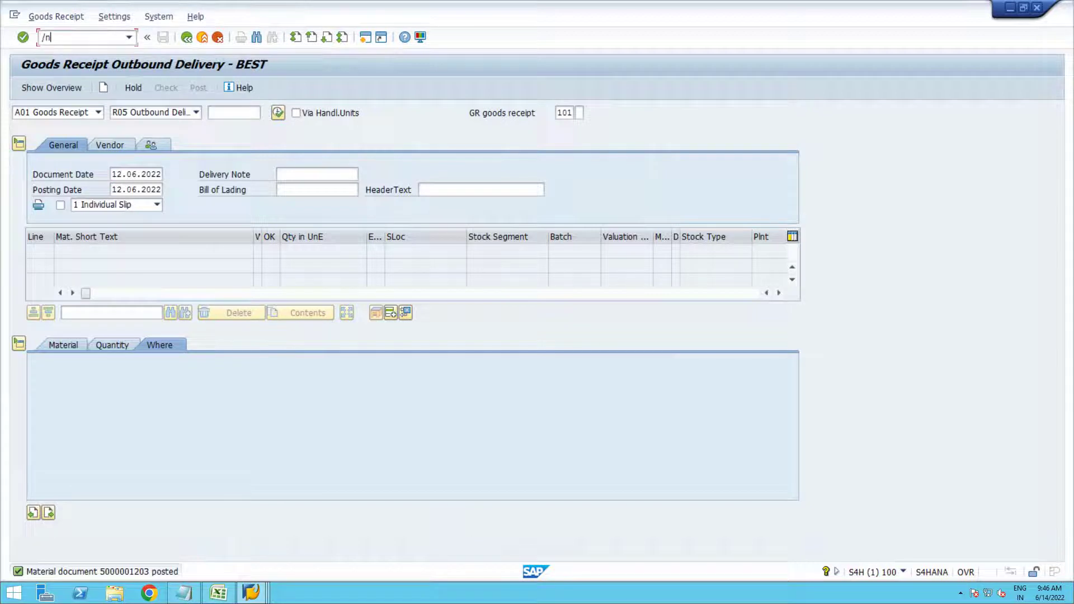
key(BackSpace)
text(nvf01)
key(Return)
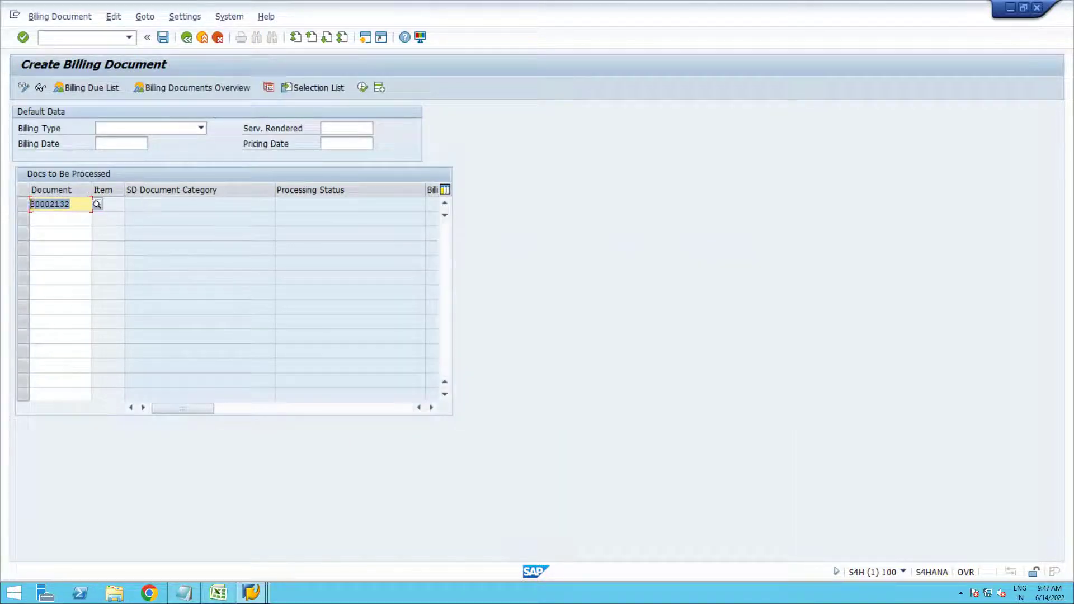
key(Return)
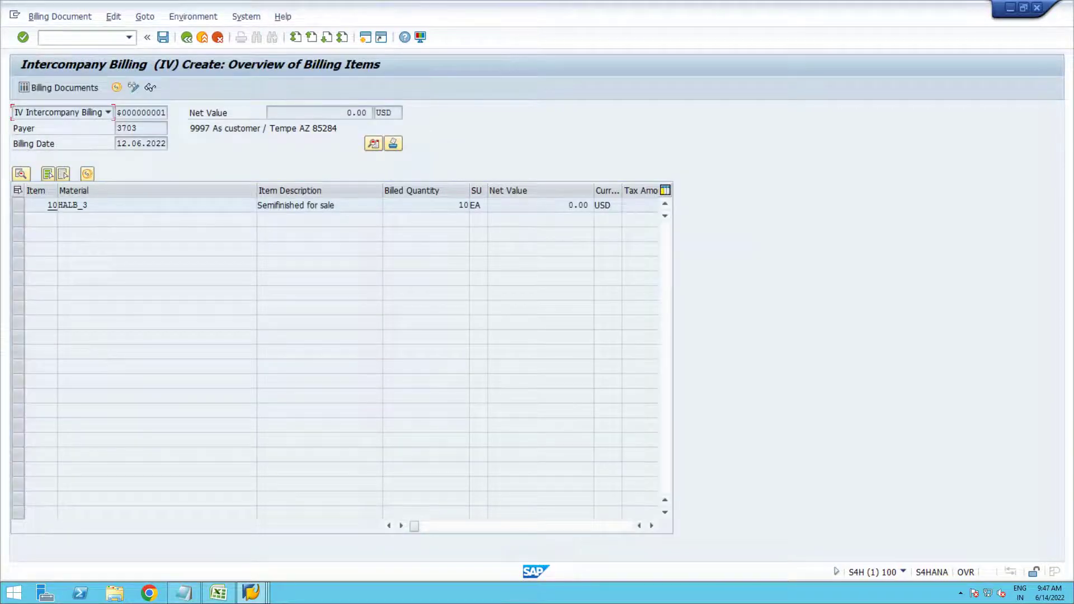
double_click(569, 205)
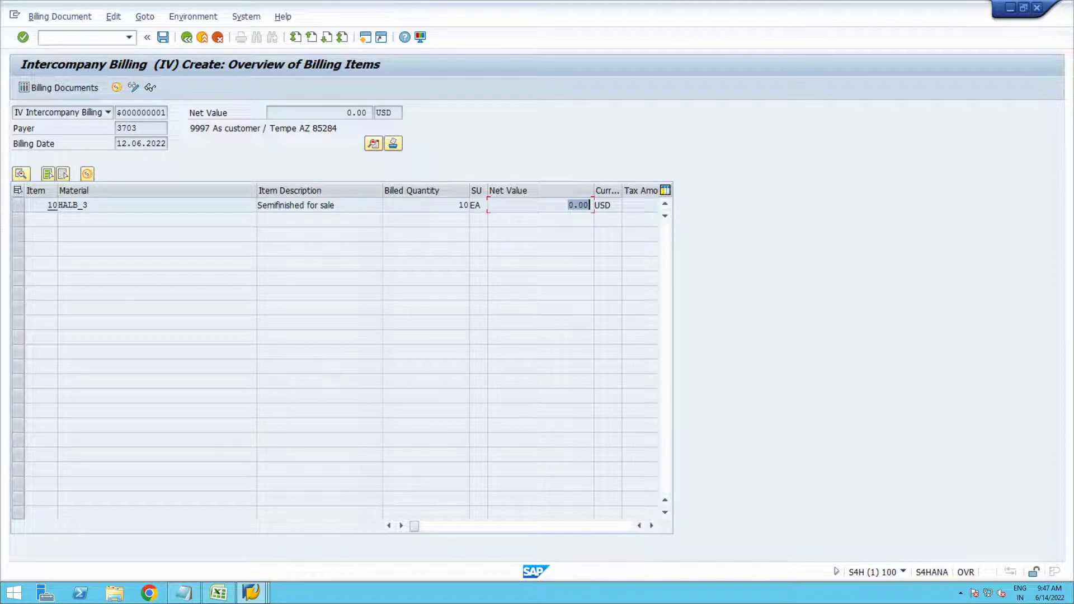
click(162, 37)
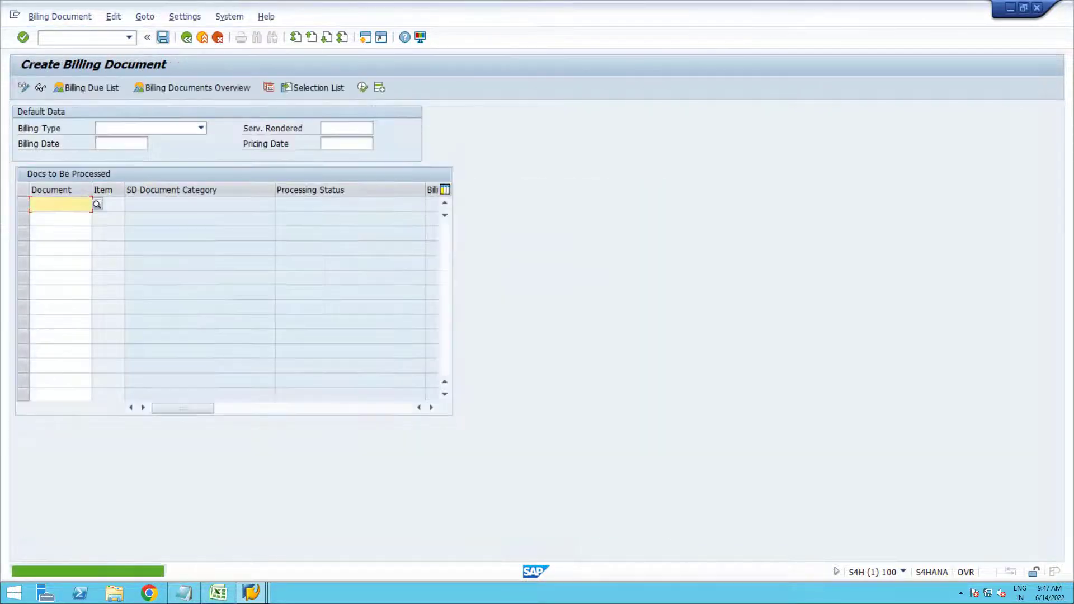
Step: Open incoming invoice entry, set the invoice date to 12.06.2022, and enter the purchase order number as the reference
click(41, 37)
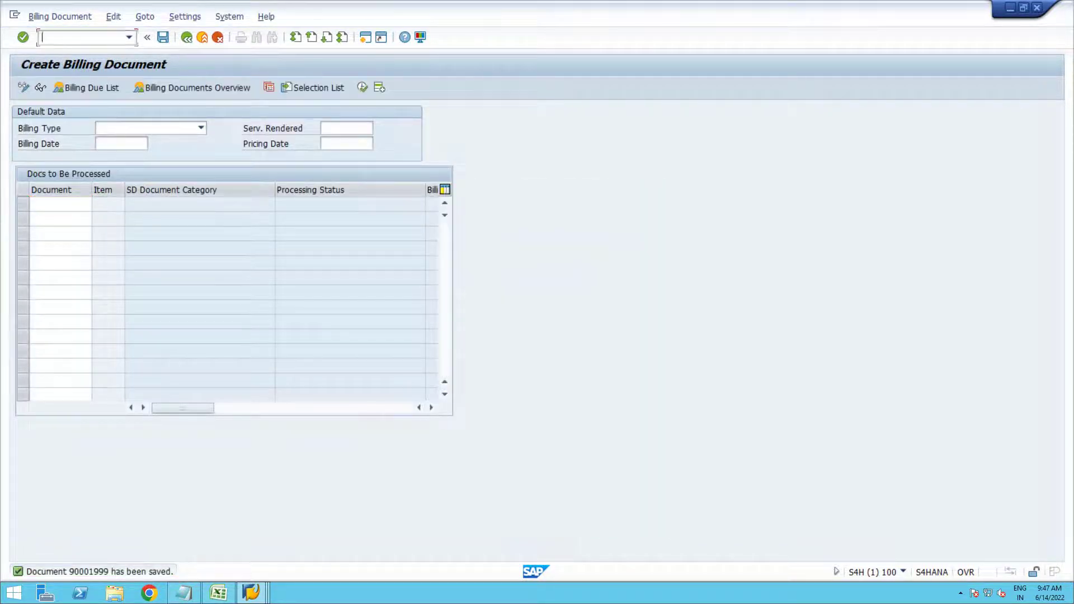
text(/nvf03)
key(Return)
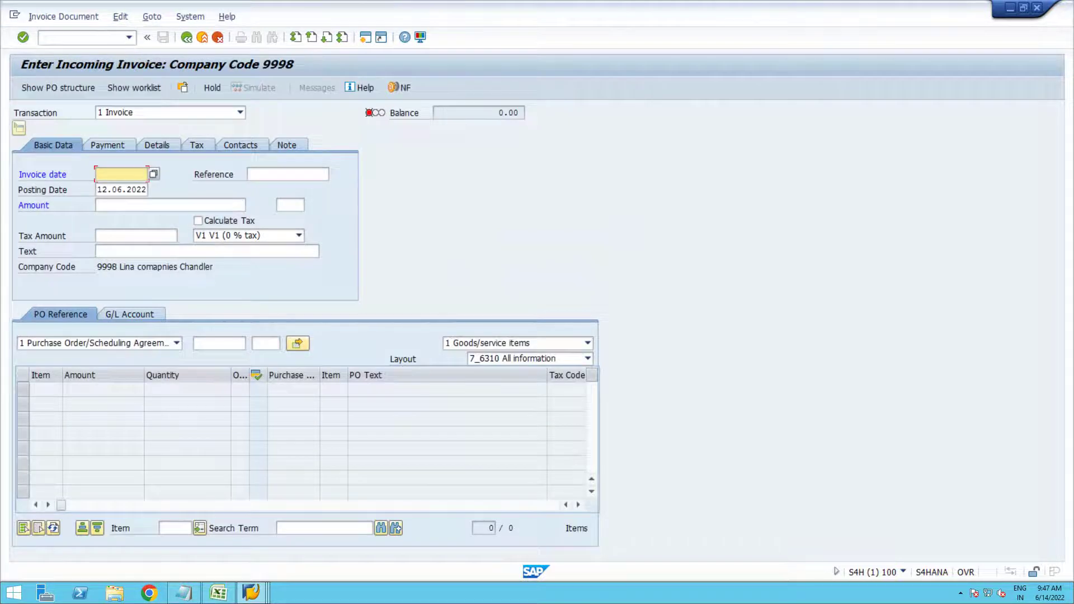
text(12.06.2022)
key(Down)
key(Return)
key(Tab)
key(Down)
key(Return)
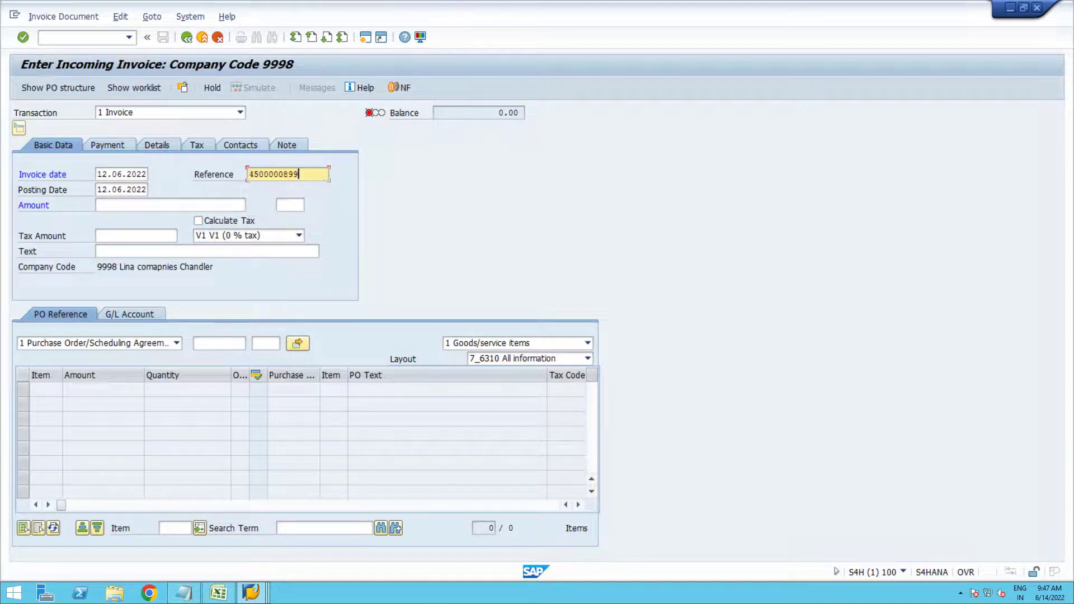
key(BackSpace)
key(BackSpace)
key(BackSpace)
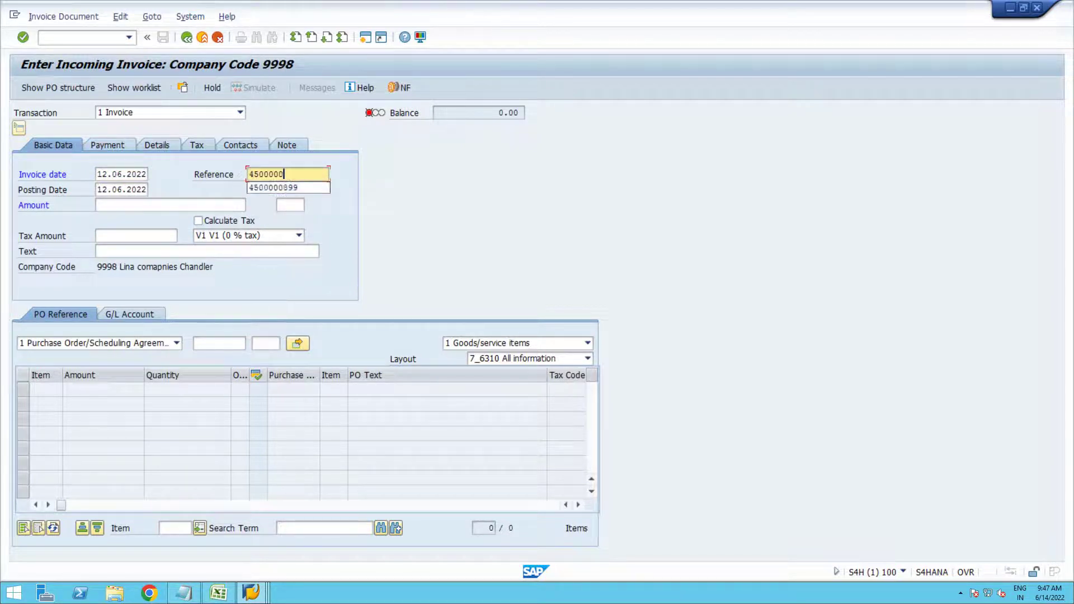
text(900)
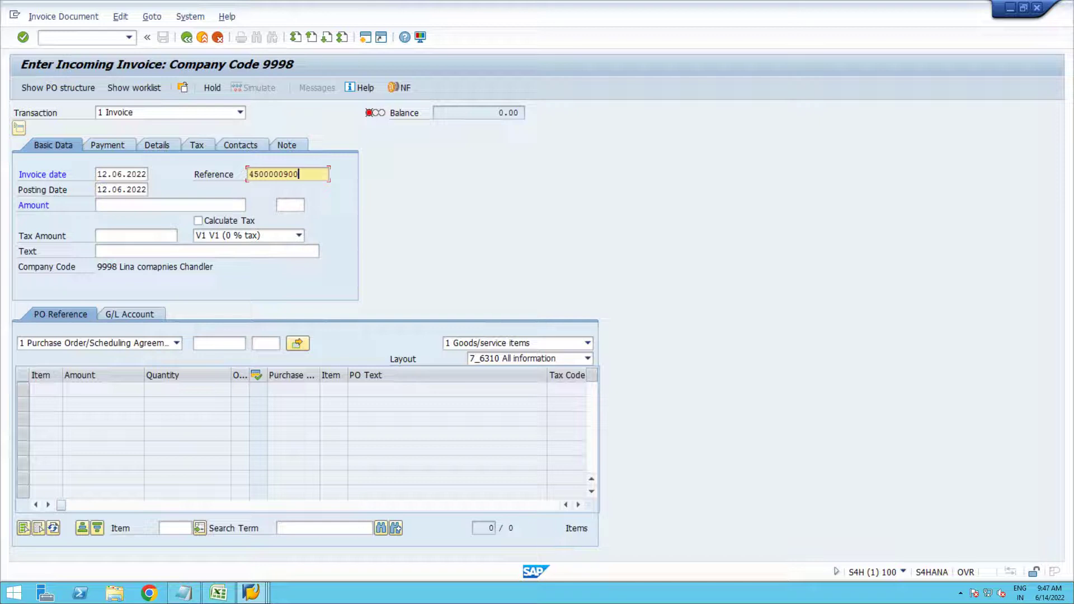
Step: Set the incoming invoice's posting date to 12.05.2022 to match an allowed posting period
key(Return)
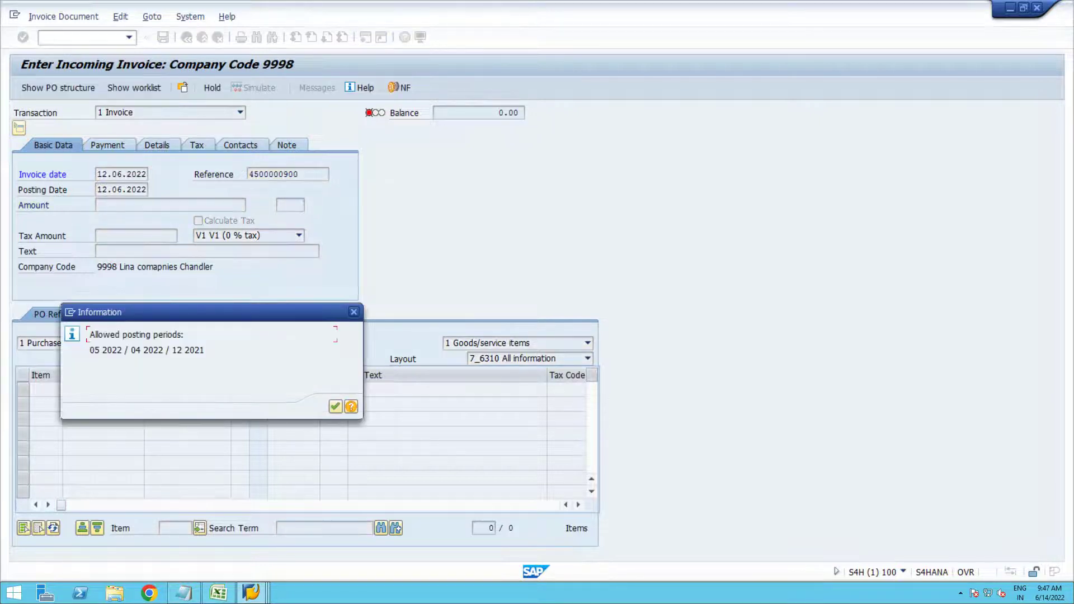
key(Return)
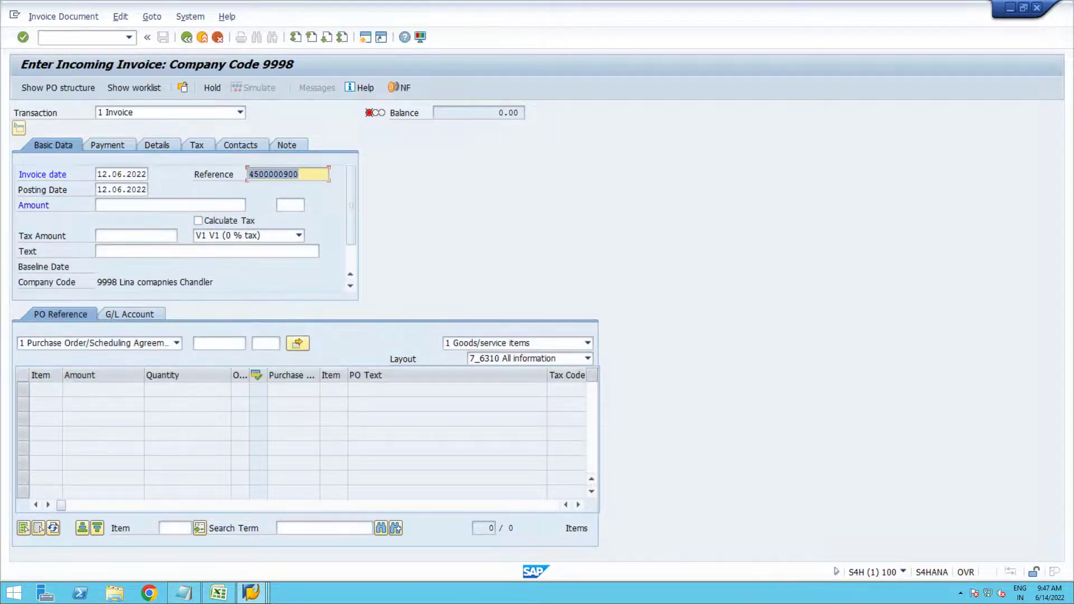
click(117, 189)
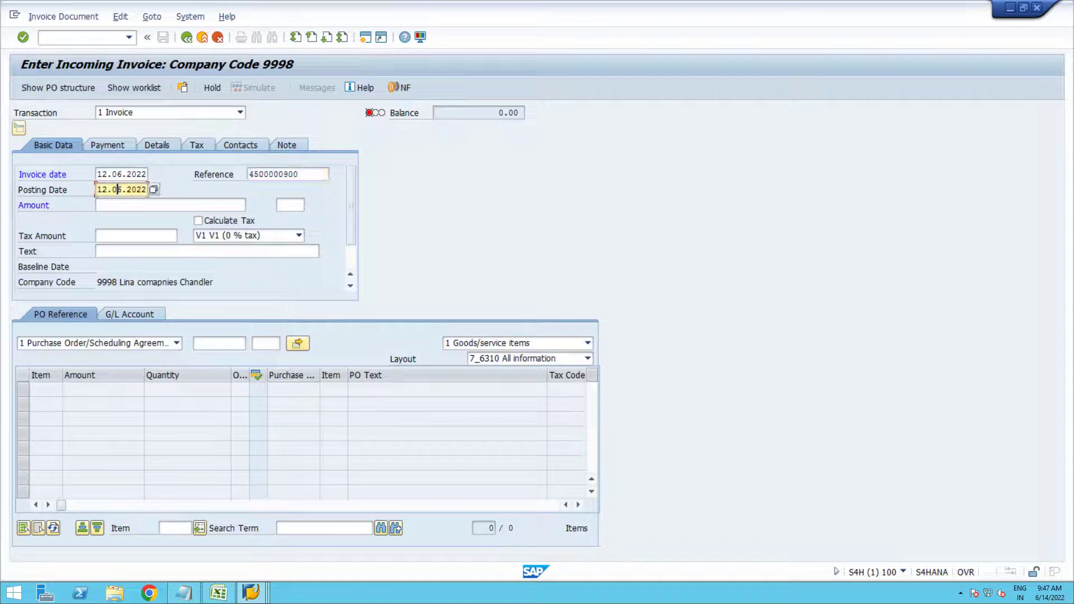
text(5)
key(Return)
Step: Enter the stock transport order's number as the invoice's purchase order reference and accept the adjusted posting period
key(ctrl+c)
click(246, 343)
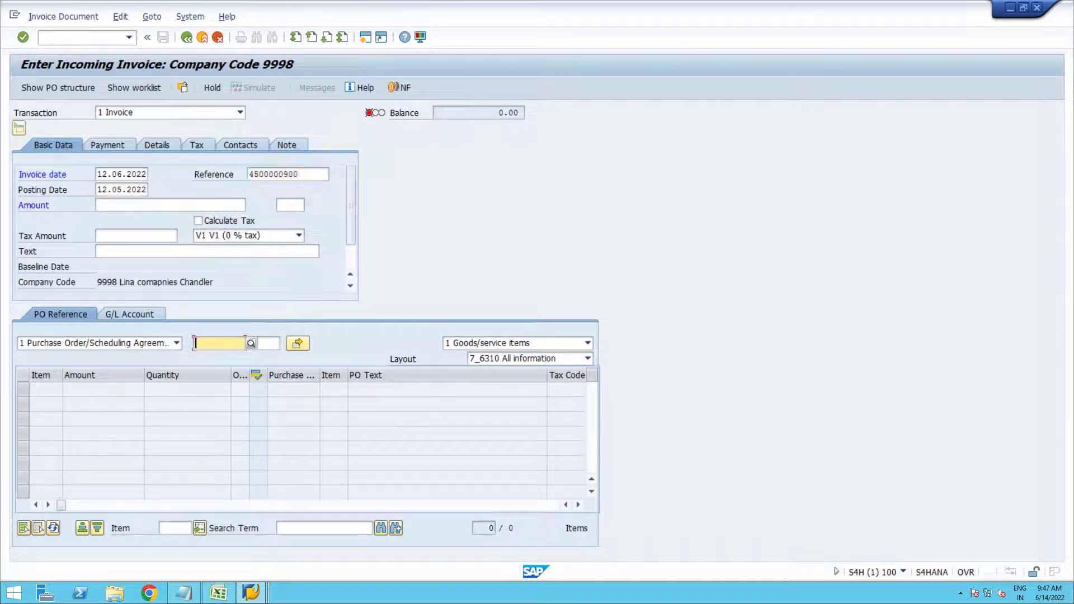
key(ctrl+v)
key(Return)
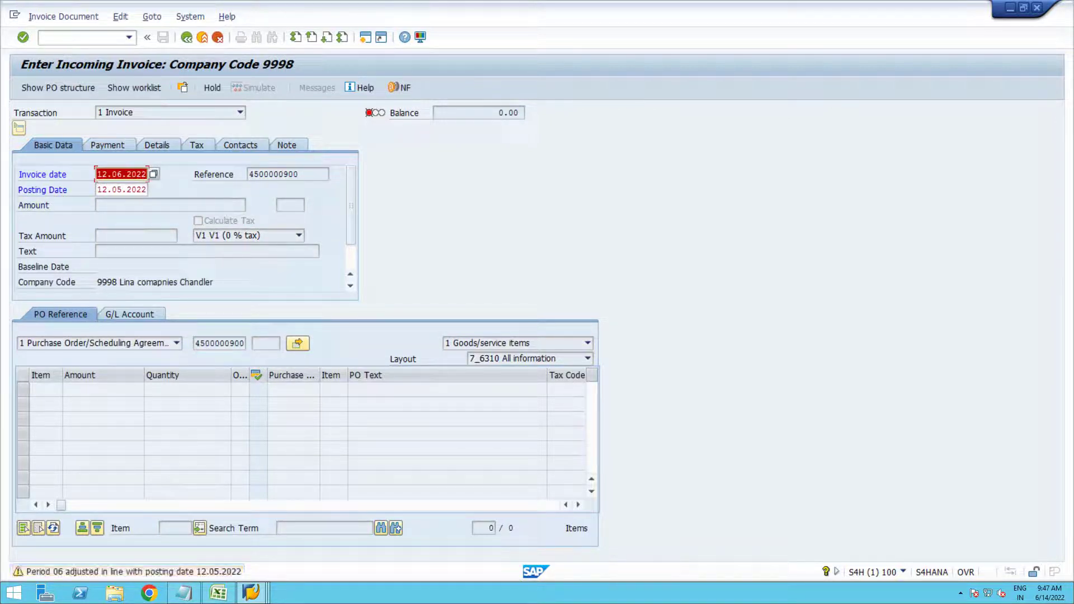
key(Return)
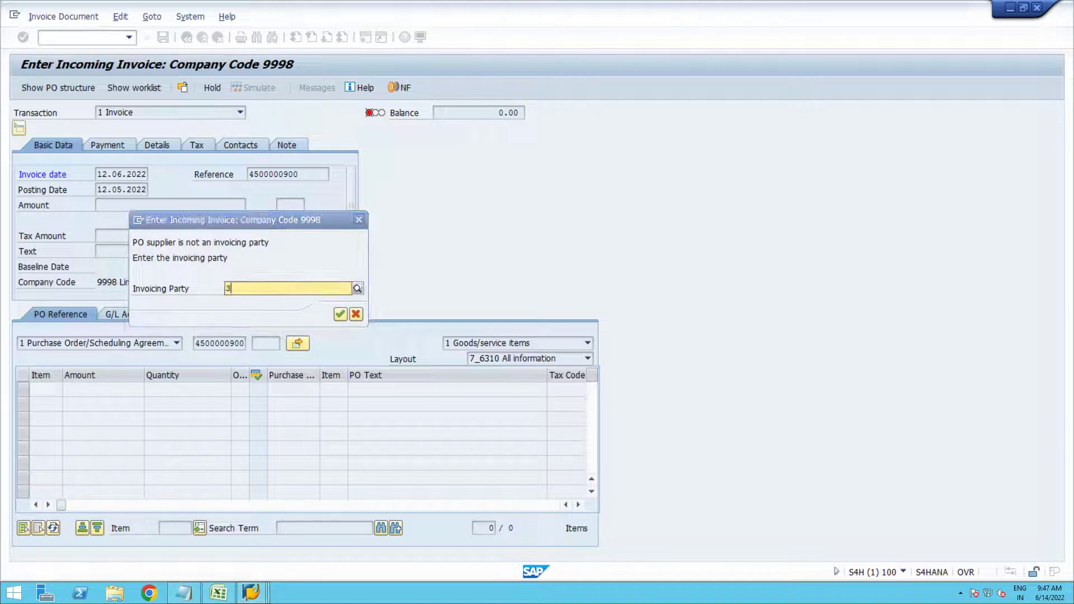
Step: Try to enter plant 9996's vendor number as the invoicing party, checking it against the STO Scenario workbook
text(3709)
key(Return)
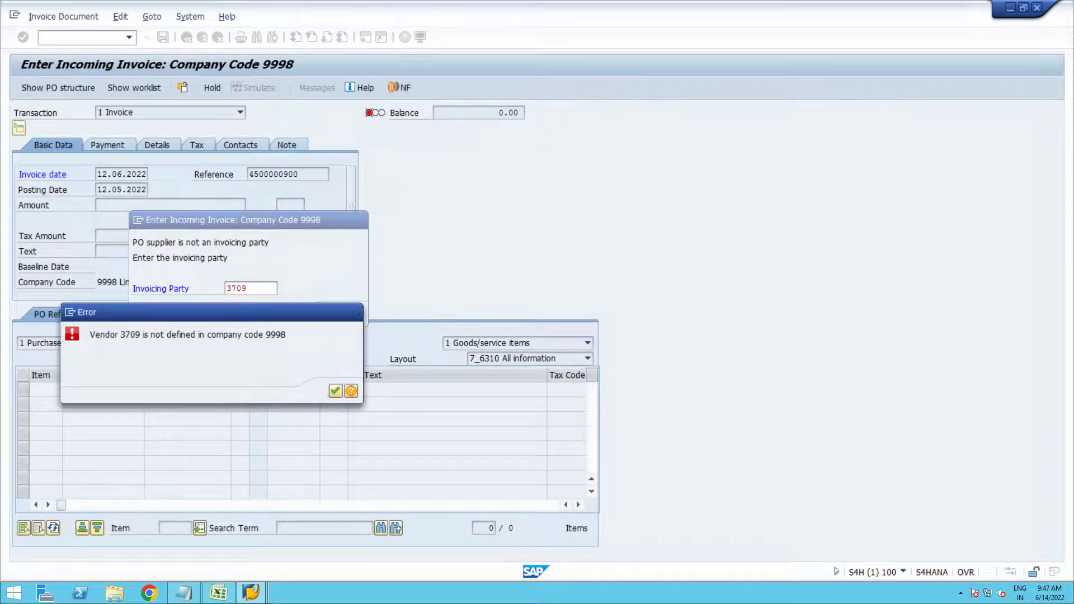
key(Return)
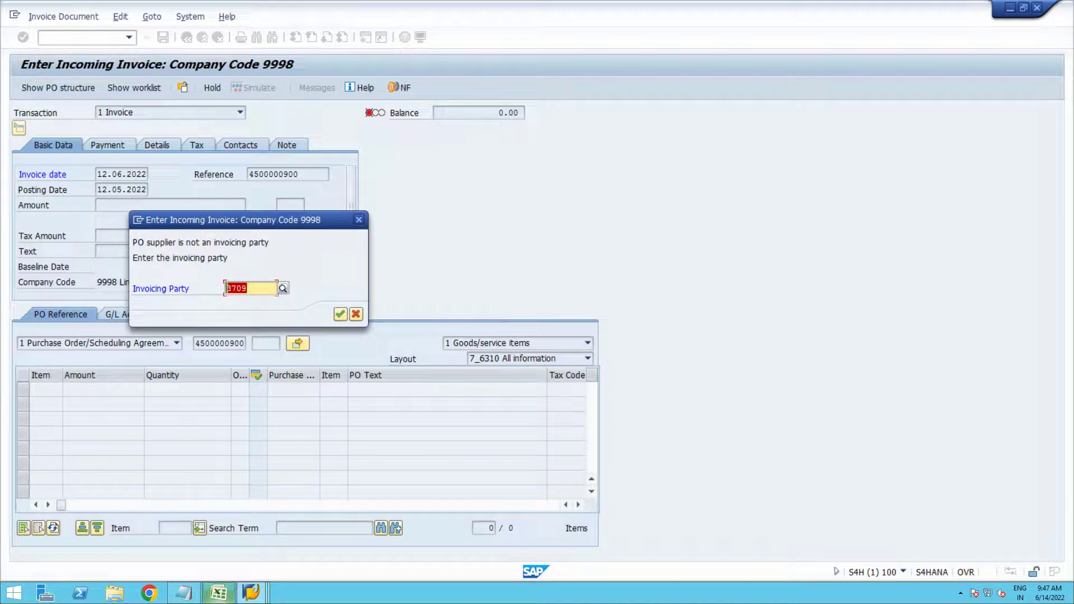
click(218, 593)
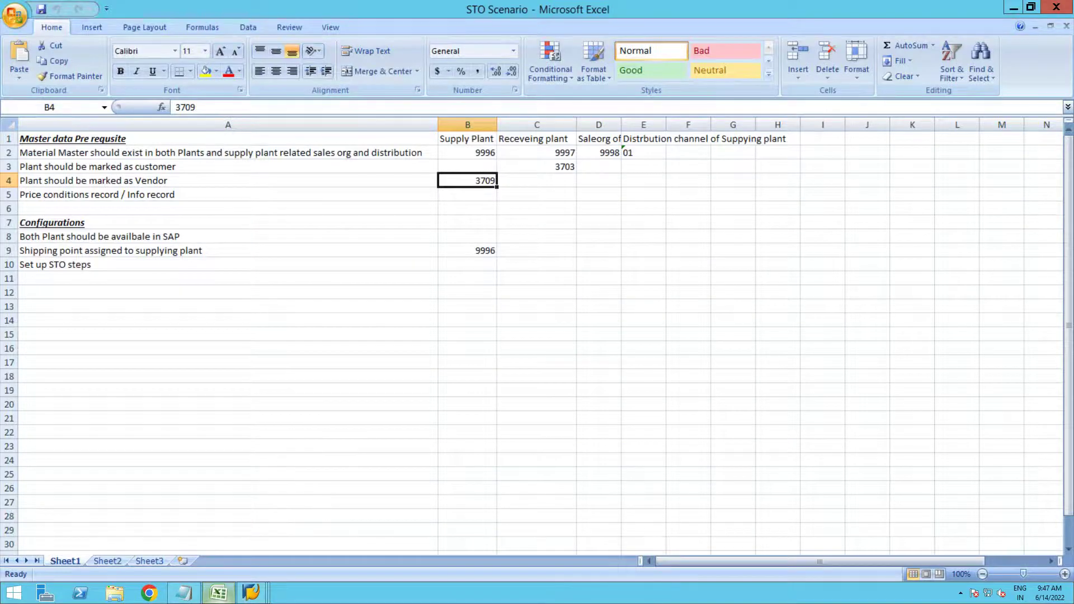
key(alt+Tab)
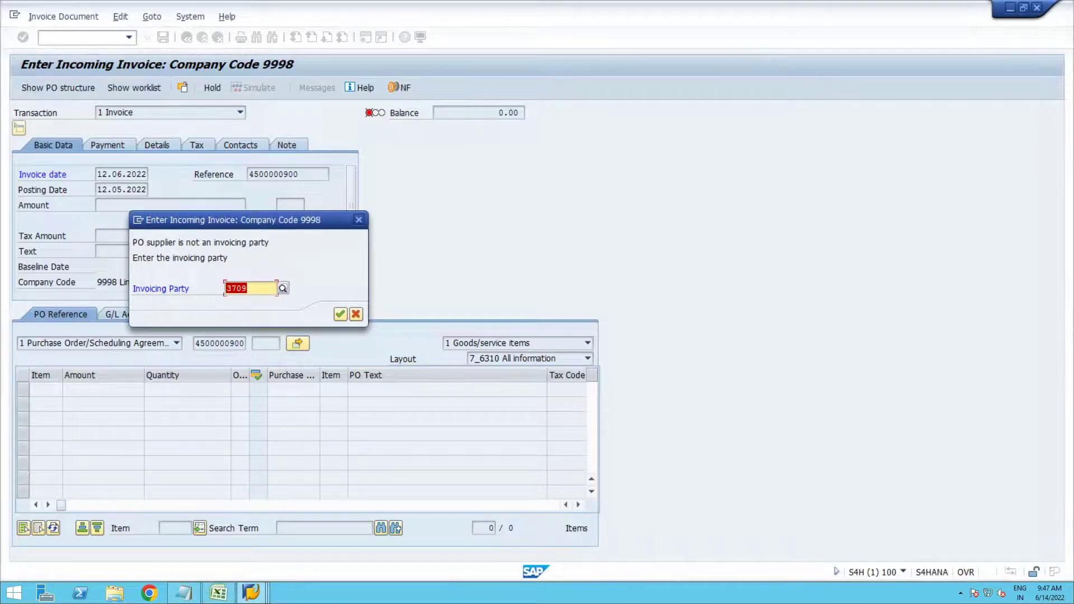
key(Delete)
key(Return)
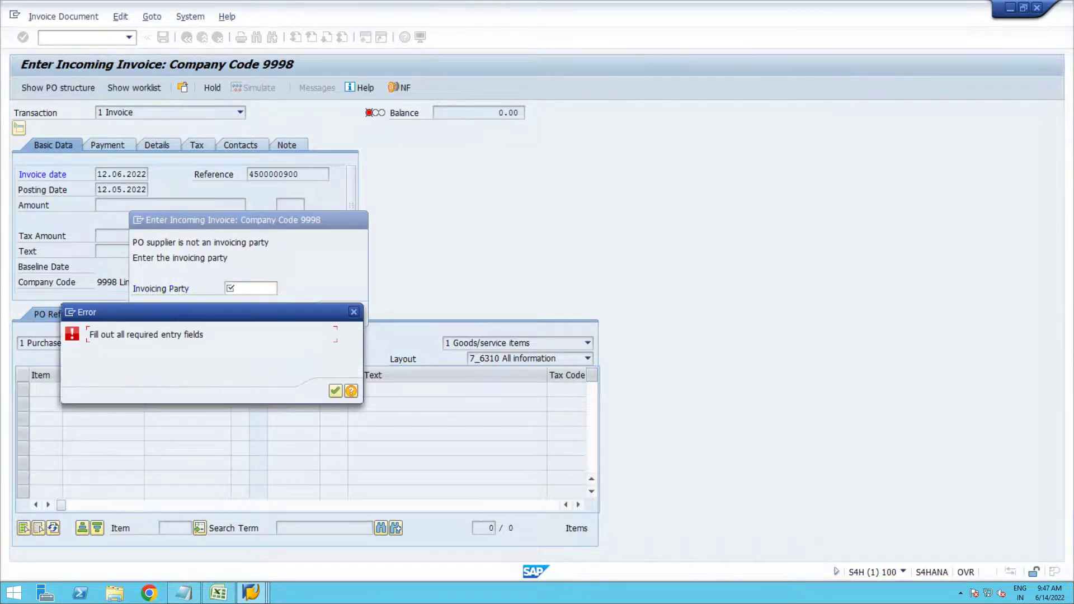
click(353, 312)
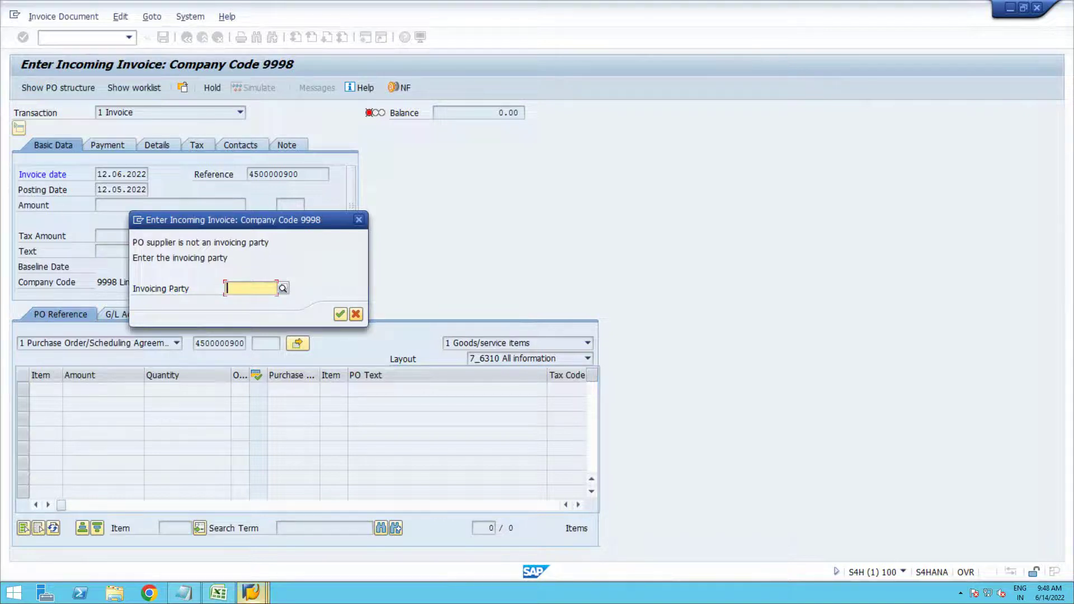
Step: From the stock overview, start transaction BP in a new session and open the business partner for plant 9996 as vendor
click(250, 592)
click(374, 536)
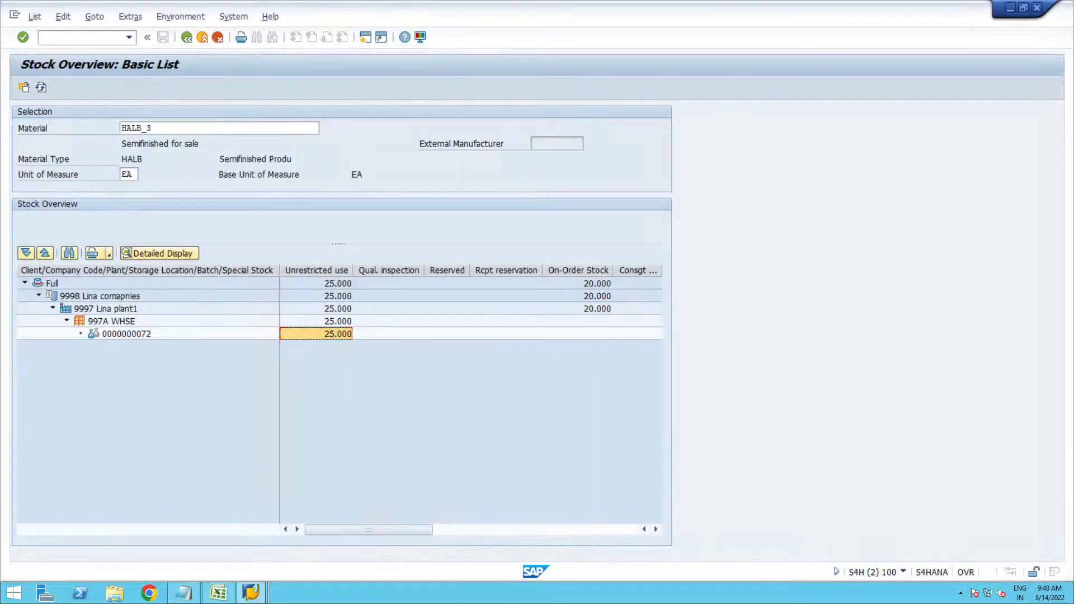
click(84, 37)
text(/n)
key(BackSpace)
text(obp)
key(Return)
key(F9)
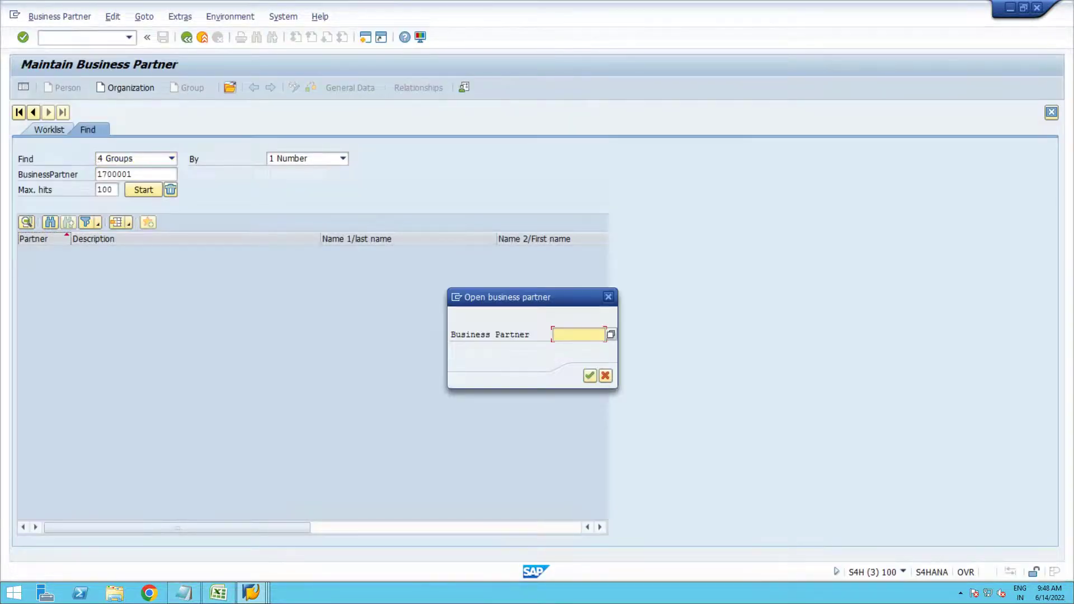
key(Down)
key(Return)
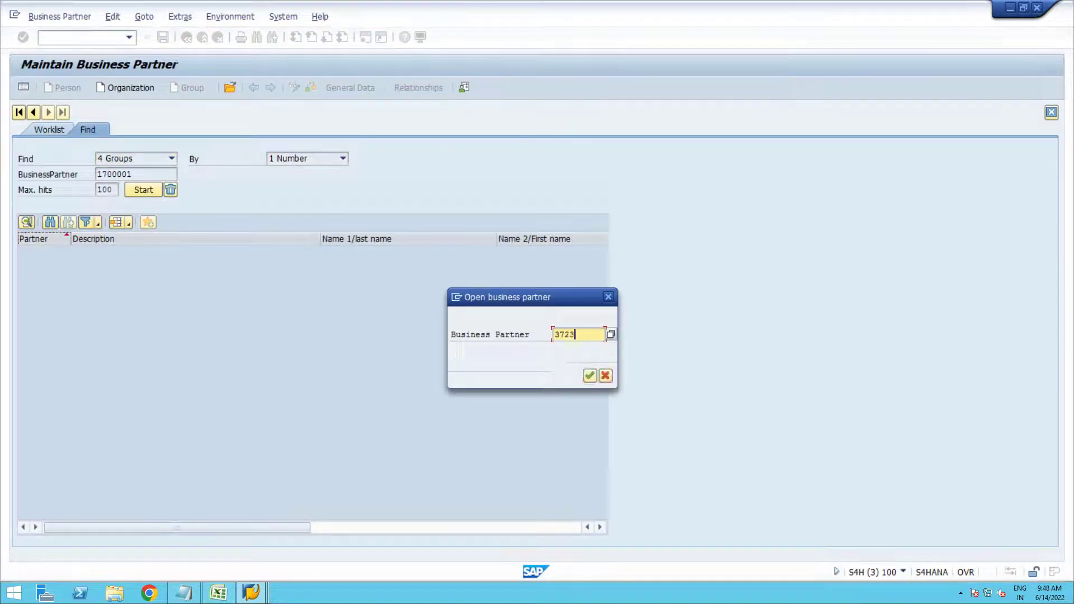
key(Return)
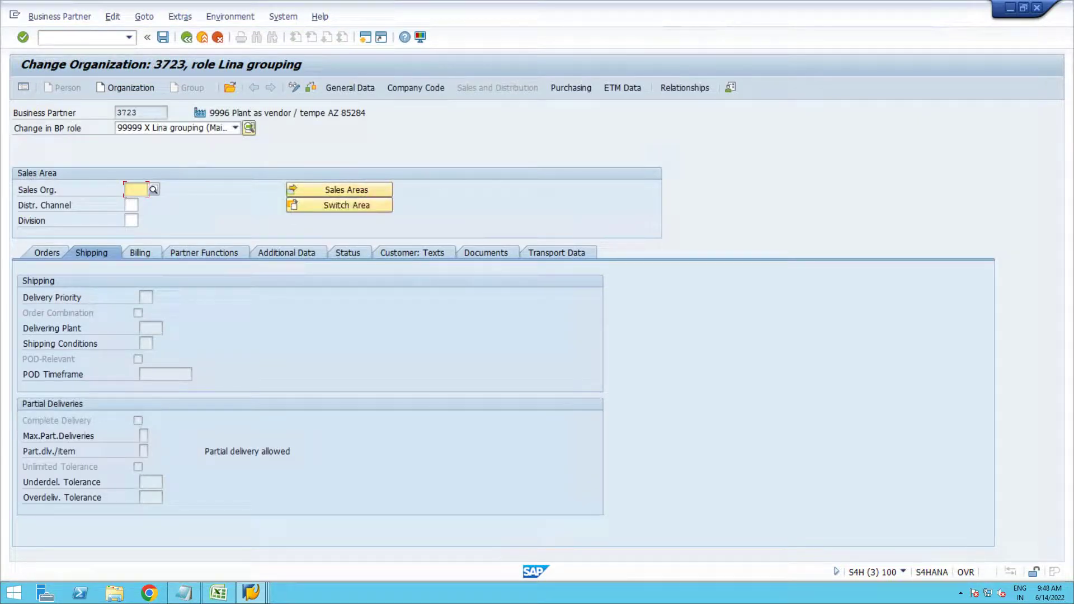
Step: Examine the supplier, invoicing party and goods supplier partner functions in the business partner's purchasing data for purchasing organization 9999
click(570, 88)
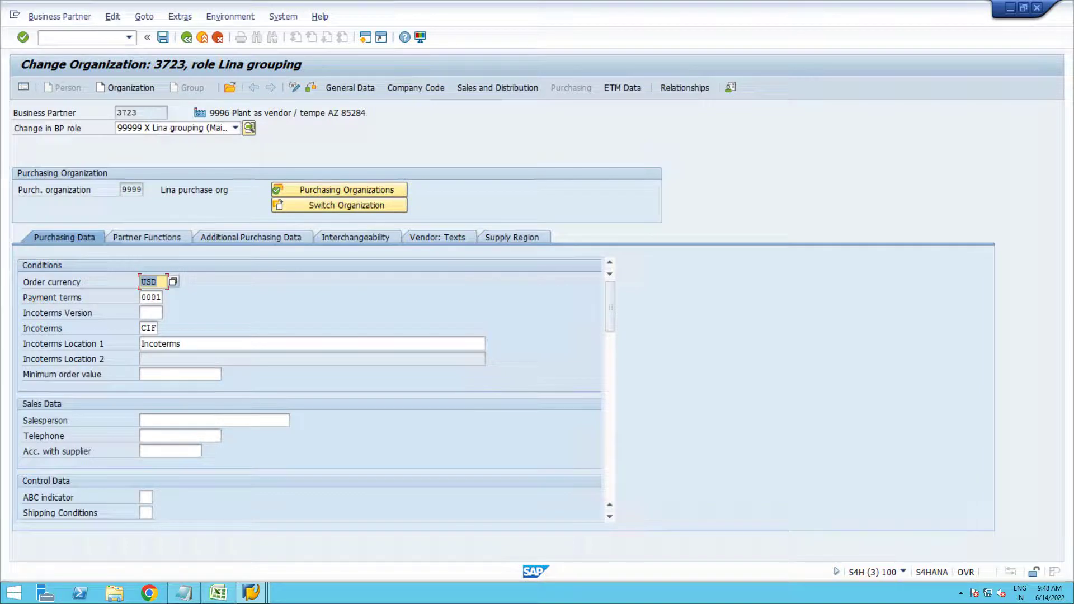
click(159, 237)
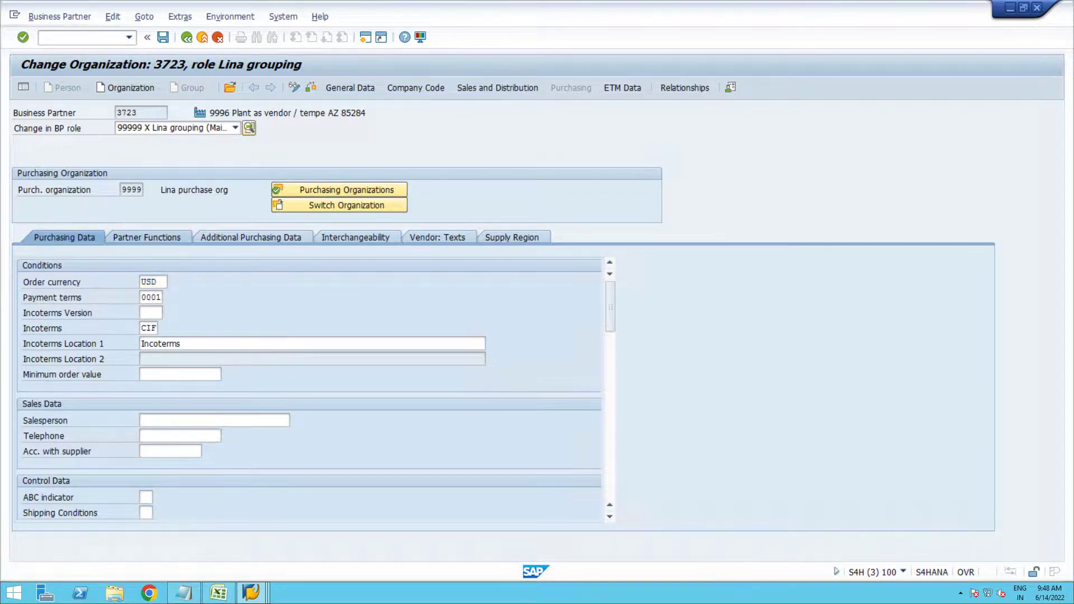
click(49, 341)
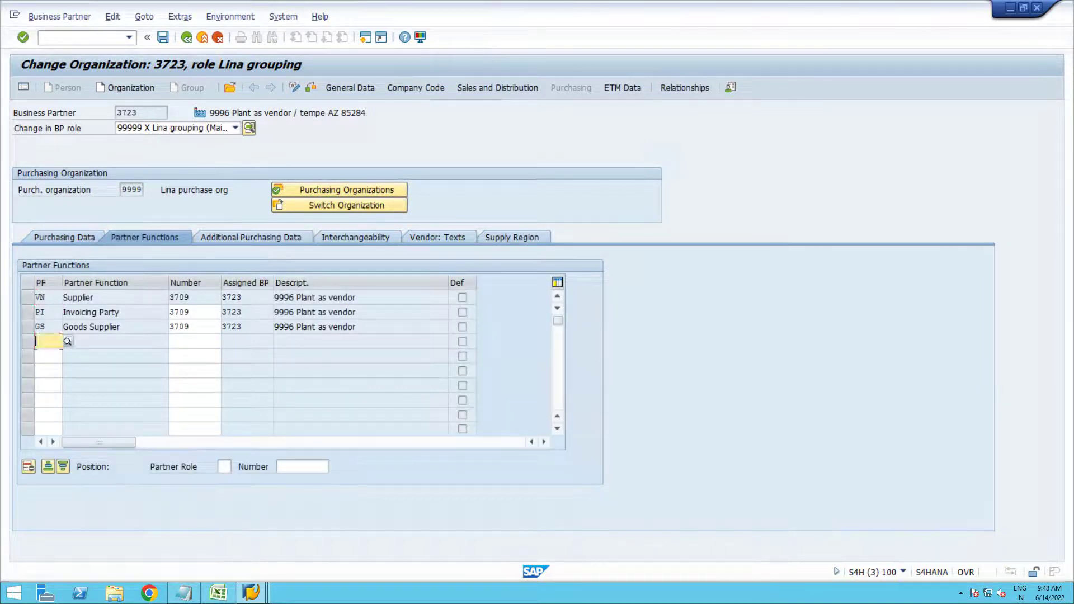
click(179, 313)
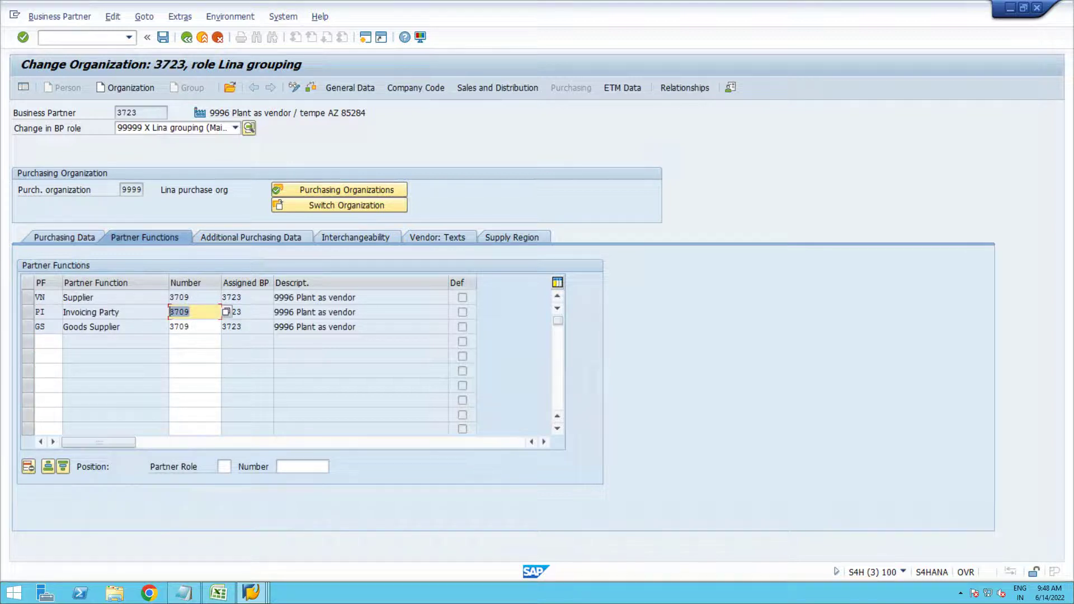
click(170, 311)
Step: Return to the incoming invoice session and try plant 9996's vendor number again as the invoicing party
key(alt+Tab)
click(251, 592)
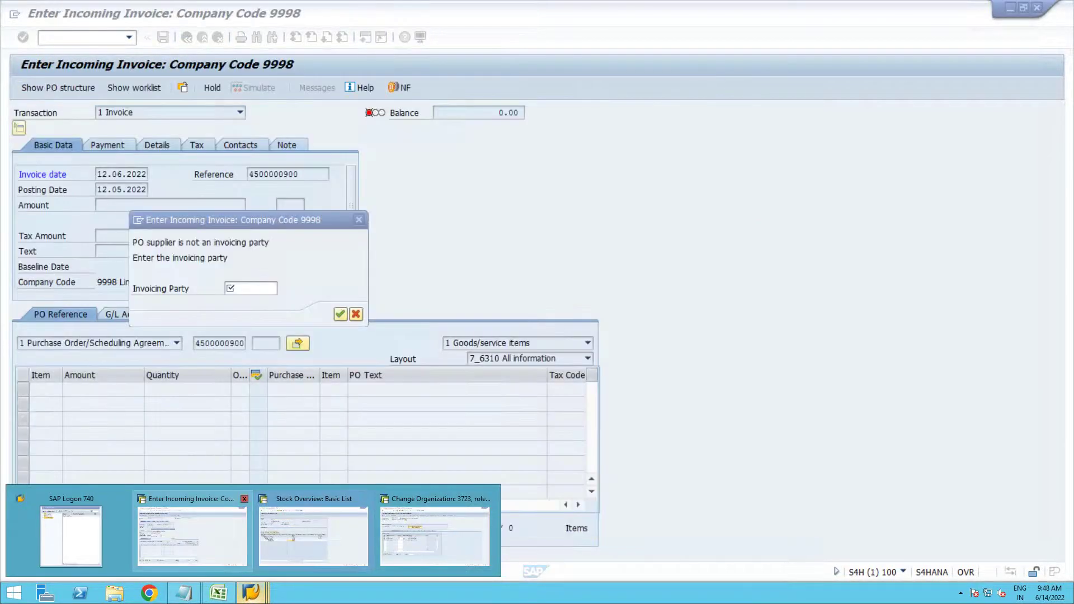
click(192, 536)
text(3709)
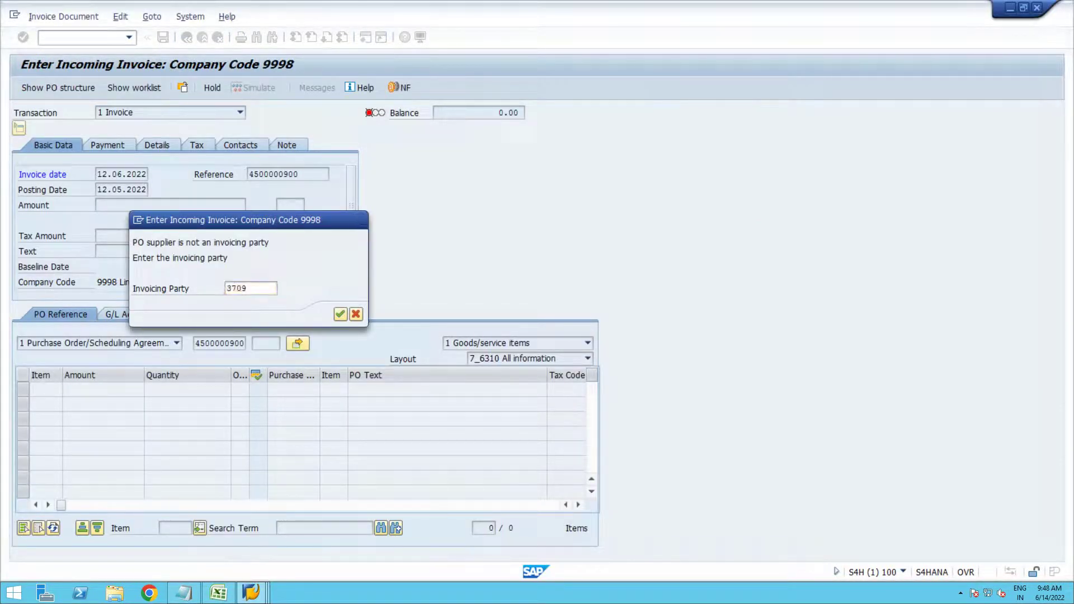
key(Return)
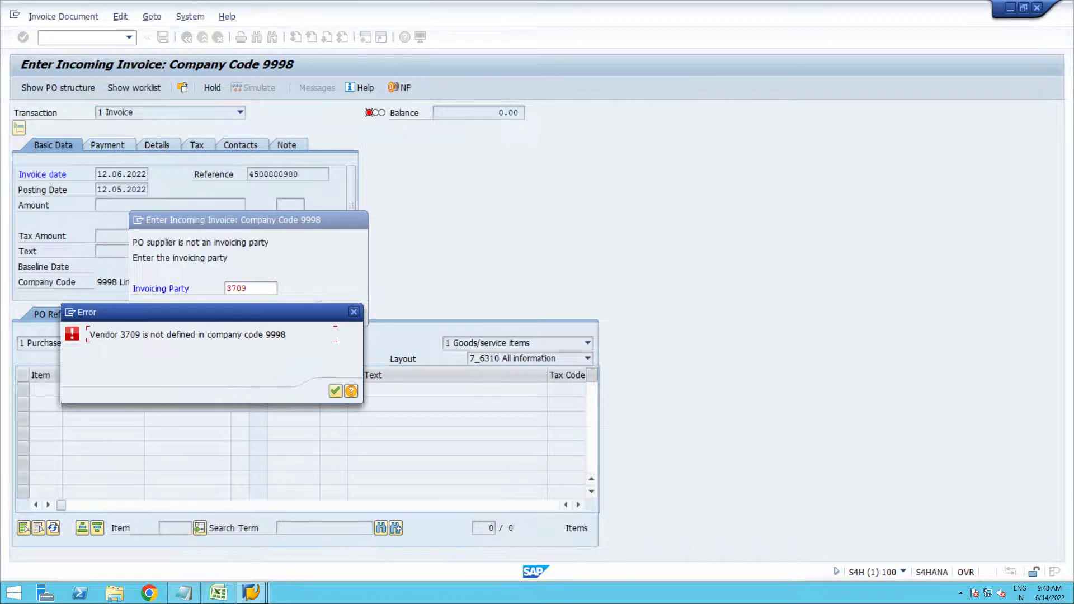
key(Return)
Step: Return to the business partner session and add company code 9998 to the plant 9996 vendor's company codes
key(alt+Tab)
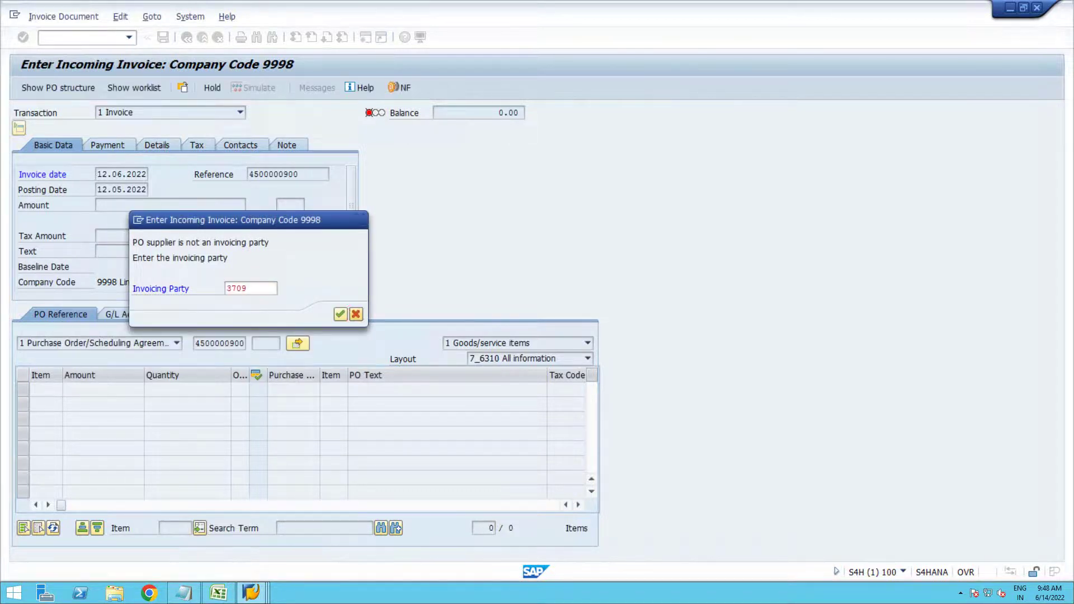
click(251, 592)
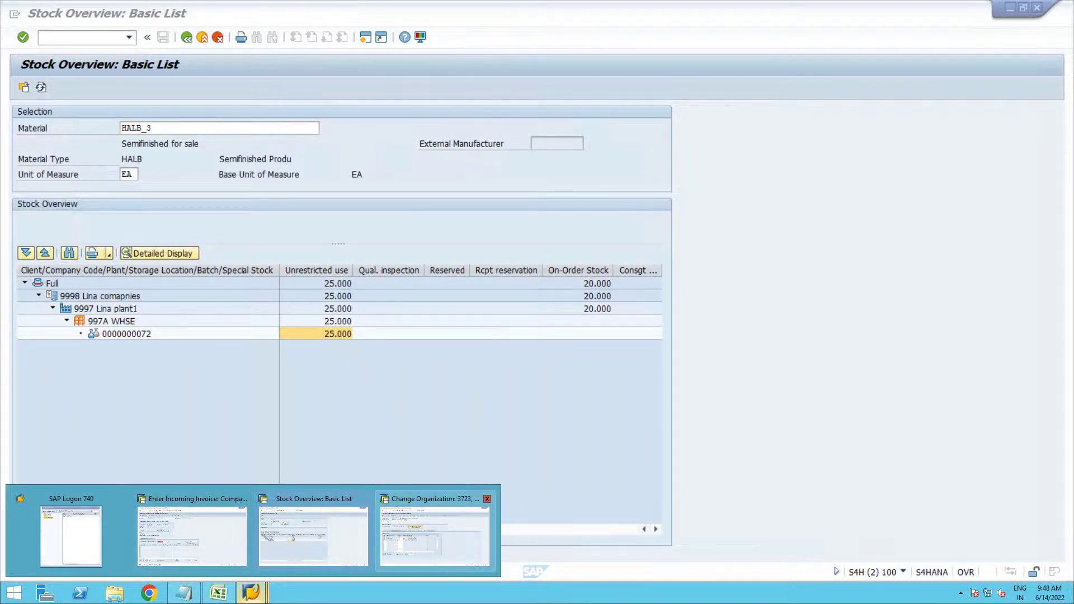
click(435, 536)
click(415, 87)
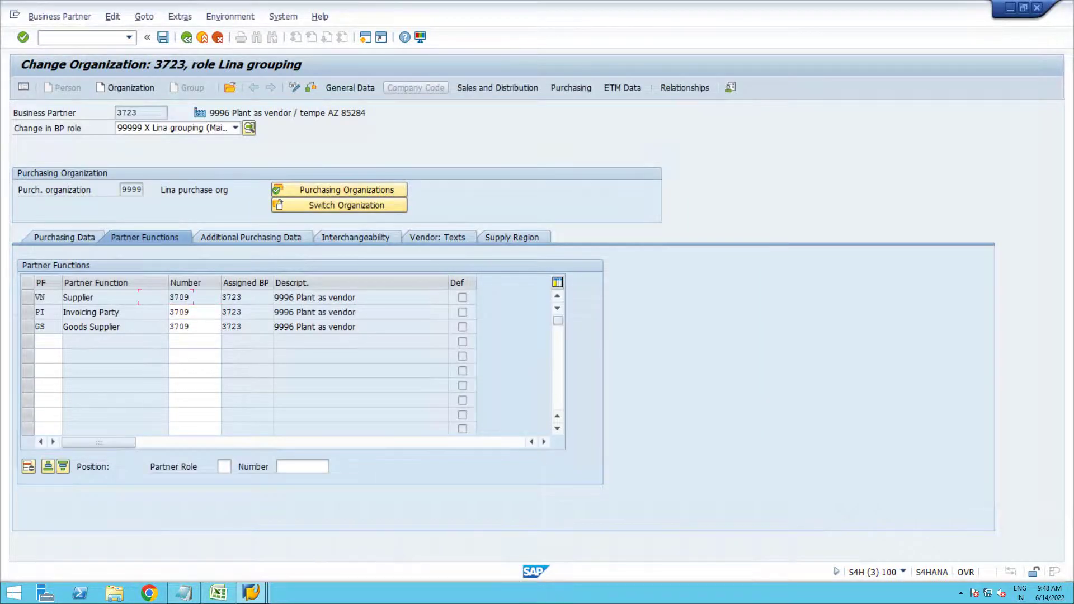
click(361, 190)
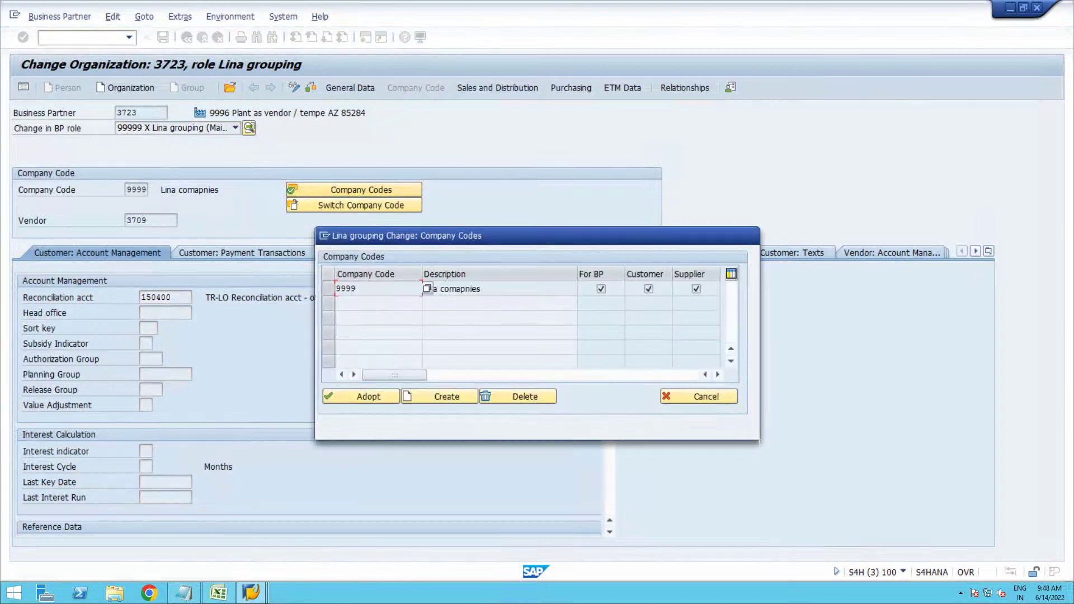
click(442, 396)
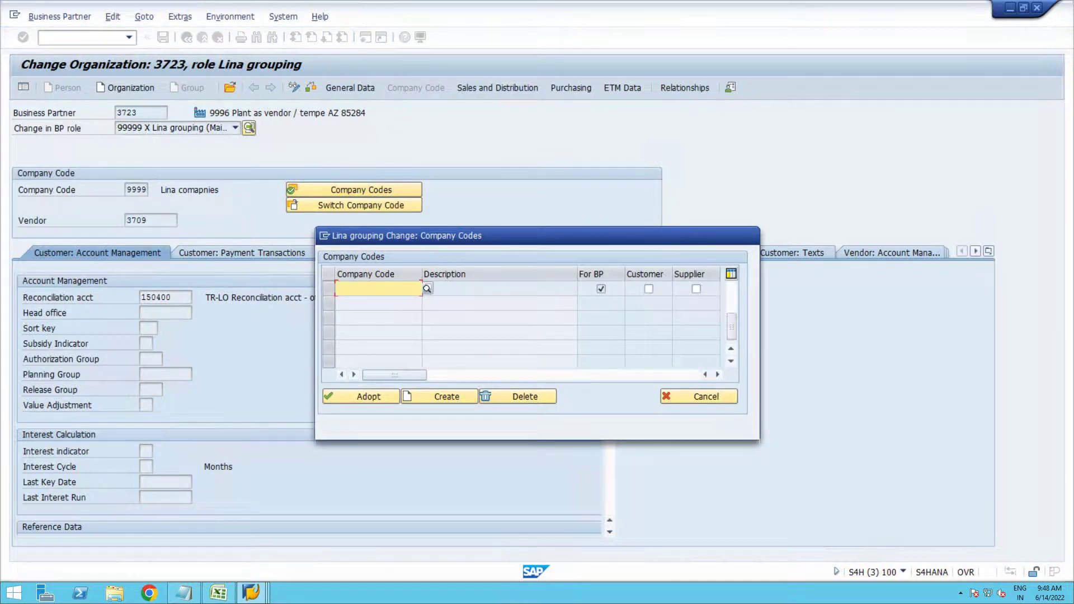
text(9998)
key(Return)
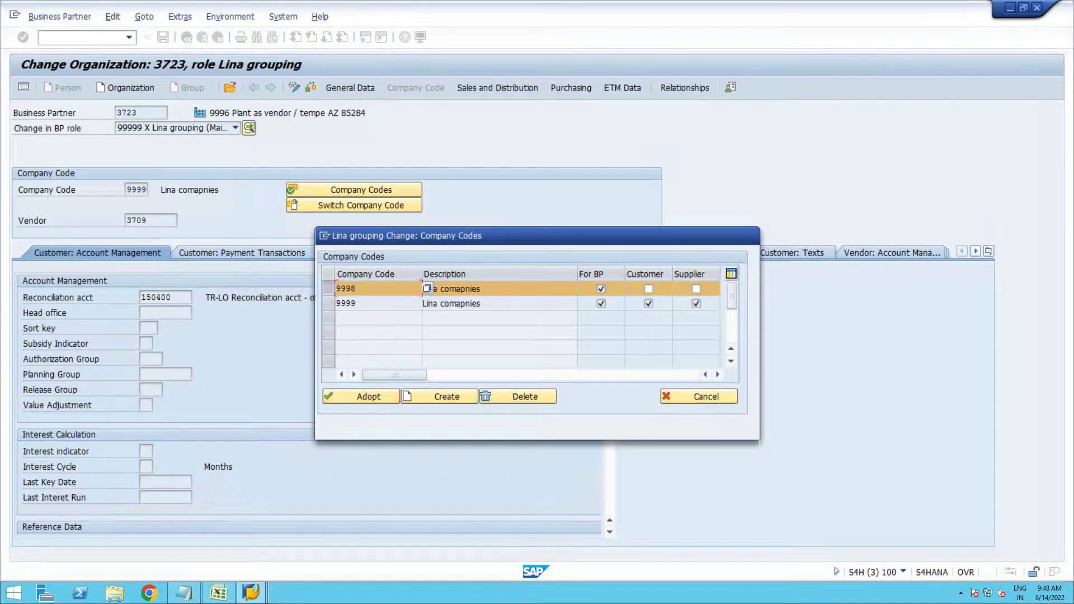
click(361, 396)
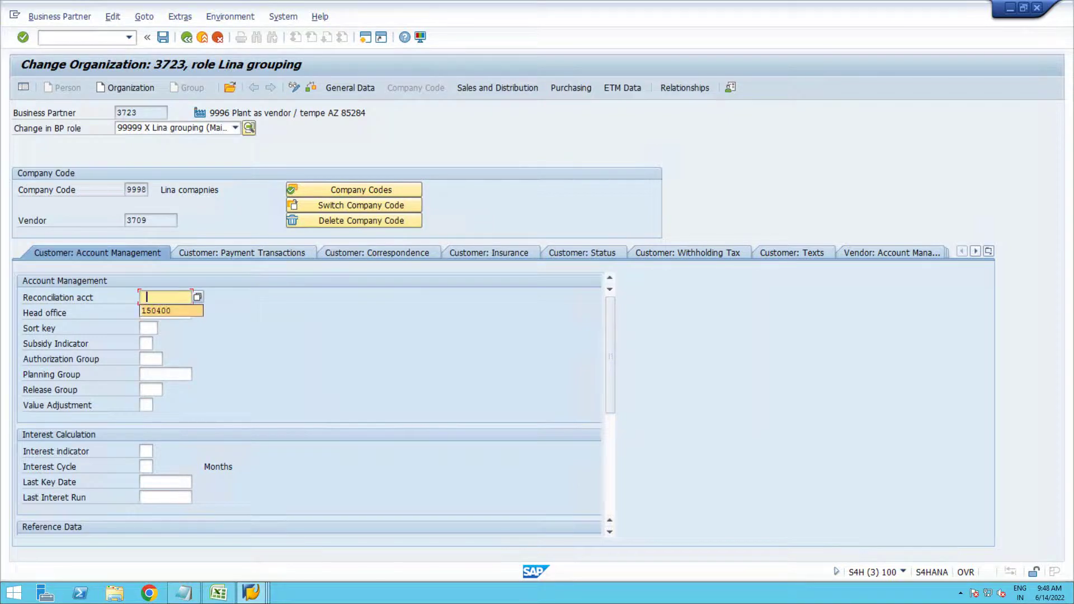
Step: Set the customer reconciliation account for company code 9998 to 150400 and try to save the business partner
click(170, 311)
key(Return)
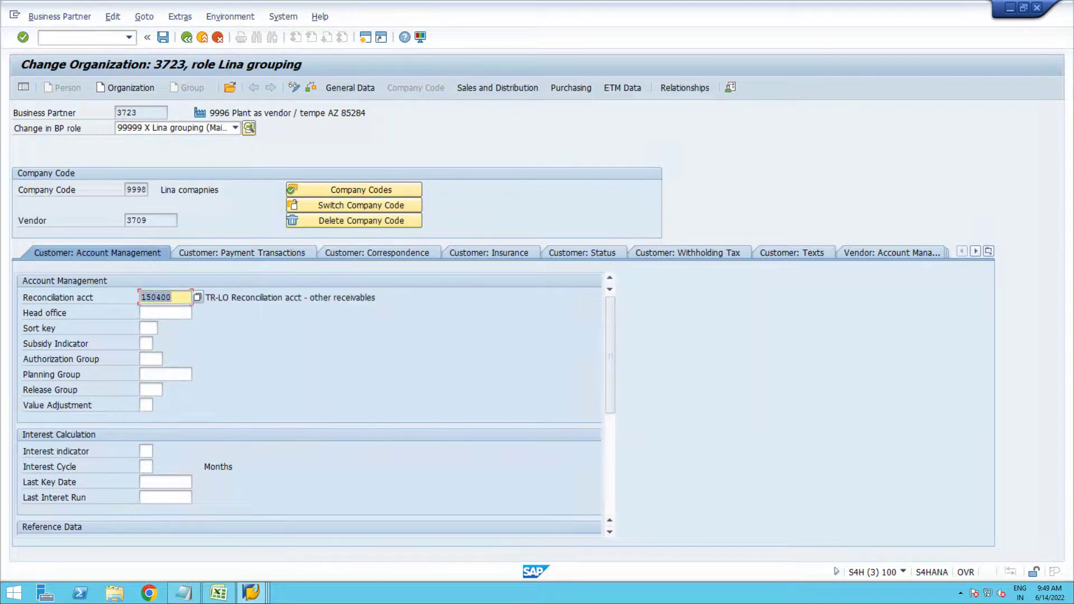
key(ctrl+s)
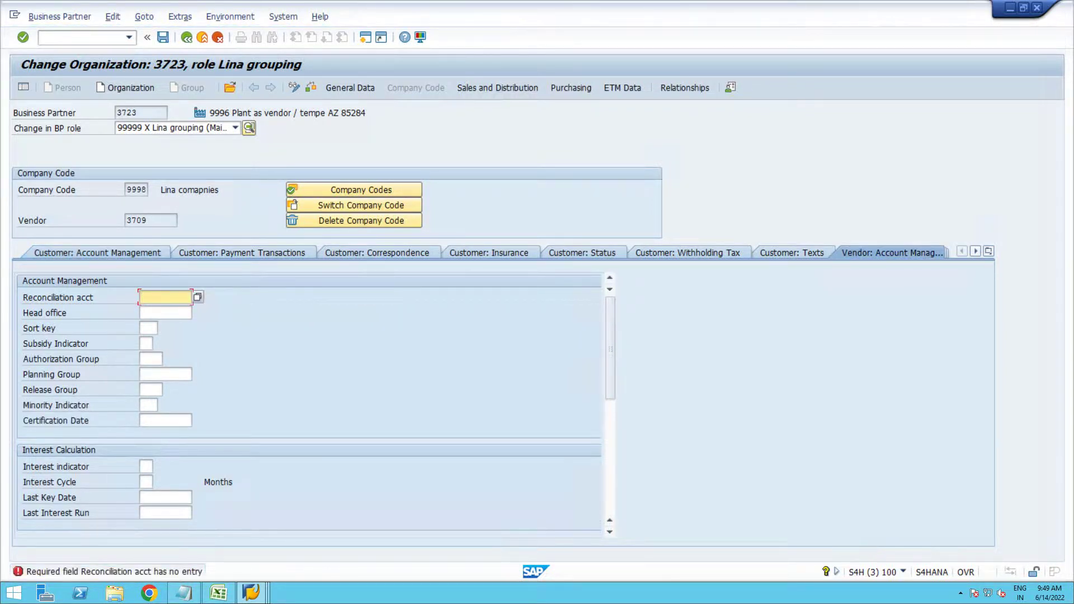
Step: Set the vendor reconciliation account for company code 9998 to 150000, save the business partner, and leave its session
text(150000)
key(Down)
key(Return)
key(Return)
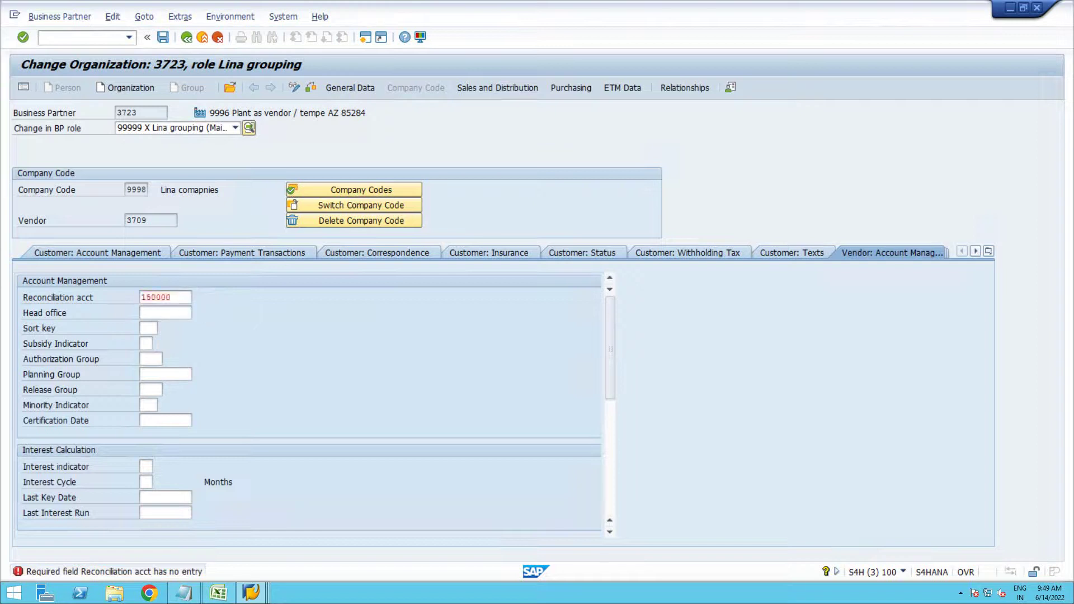
key(Return)
key(ctrl+s)
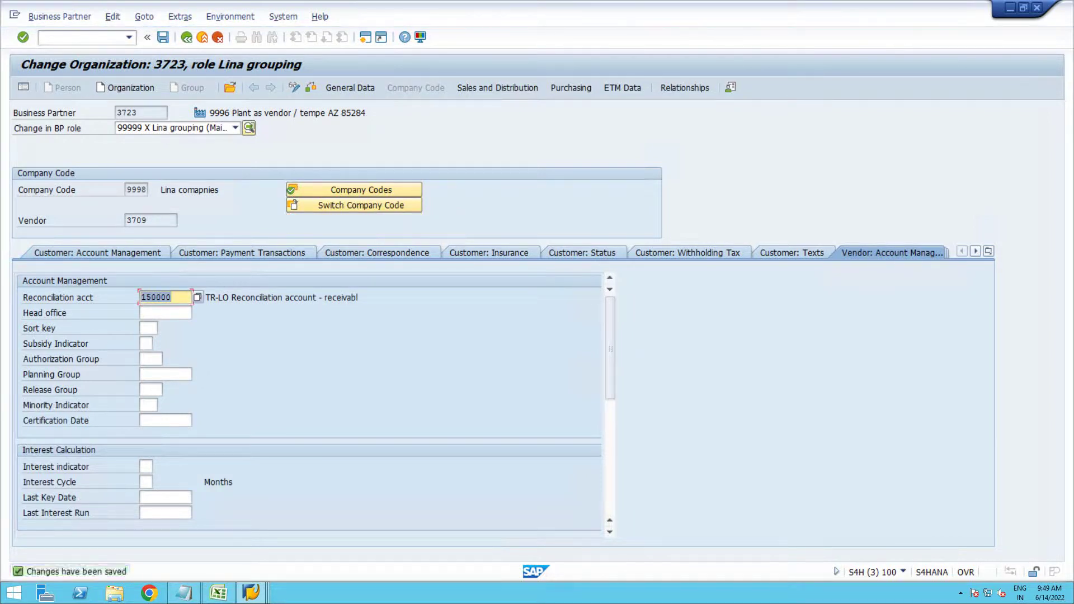
key(alt+Tab)
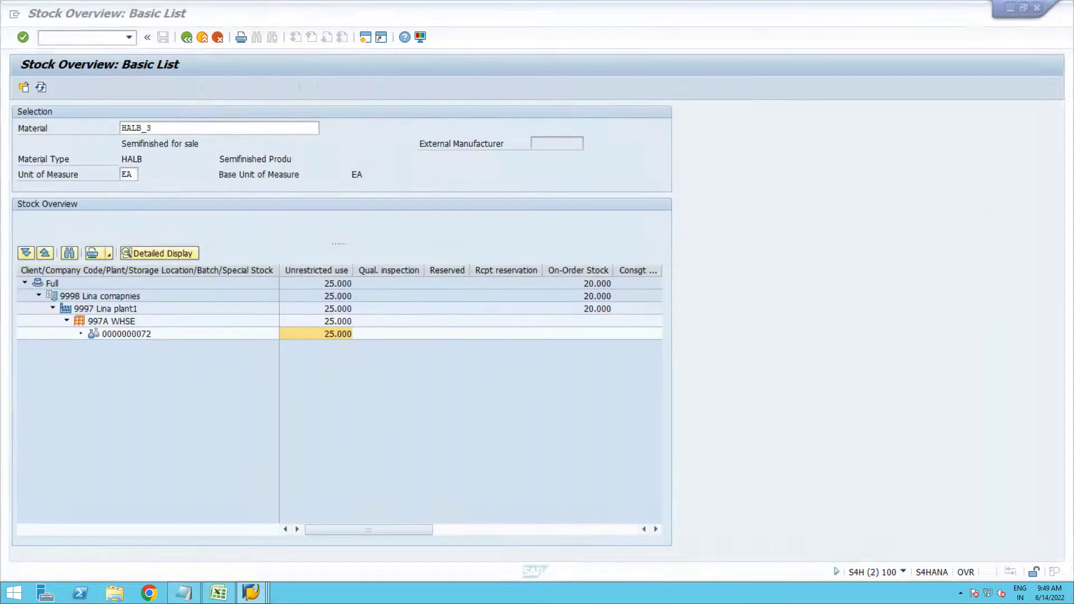
Step: Switch back to the incoming invoice session for company code 9998 and restart it with a blank invoice
click(251, 594)
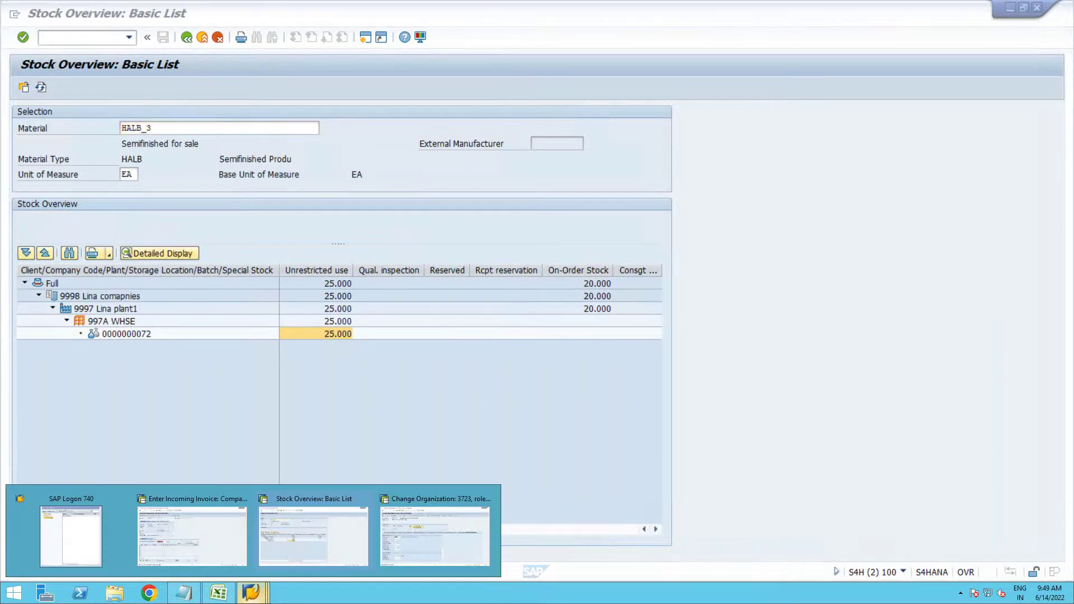
click(191, 530)
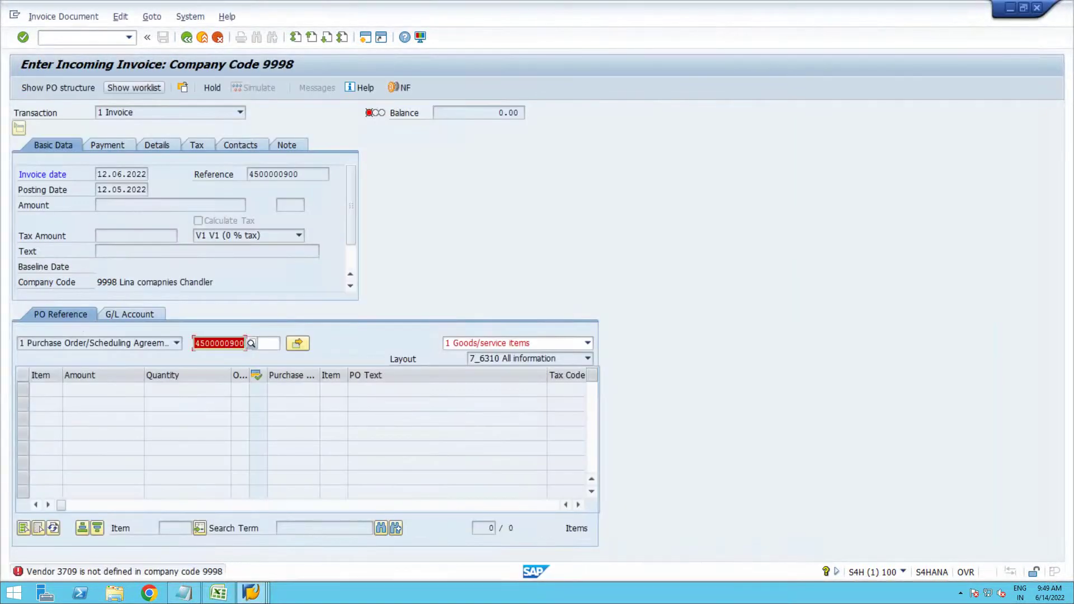
click(129, 37)
key(Return)
key(Return)
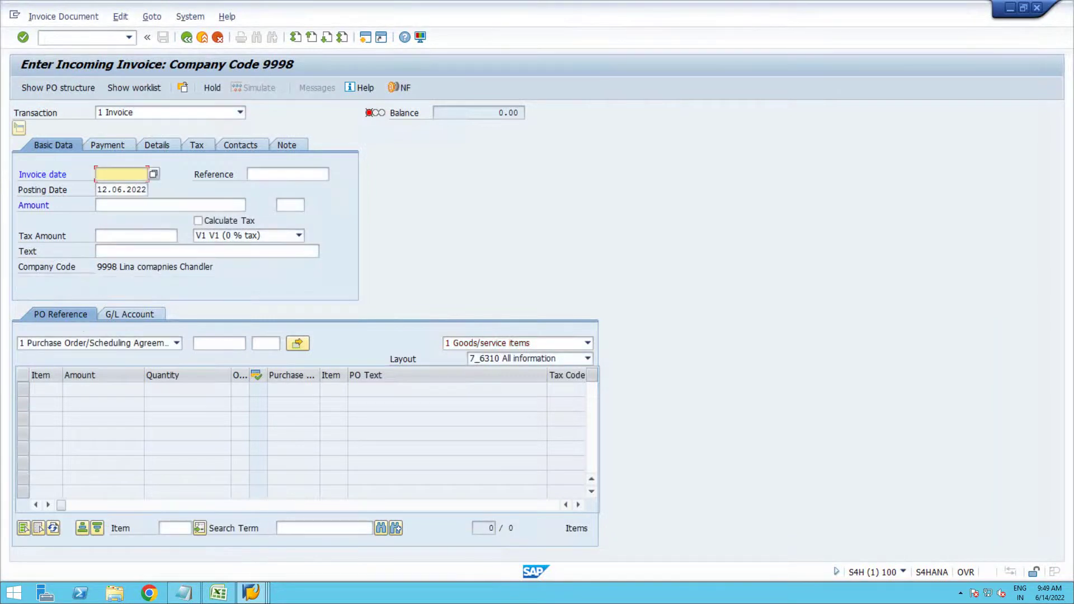
Step: Enter invoice date 12.06.2022, the stock transport order number as reference, and posting date 12.05.2022
key(Return)
key(Tab)
key(Down)
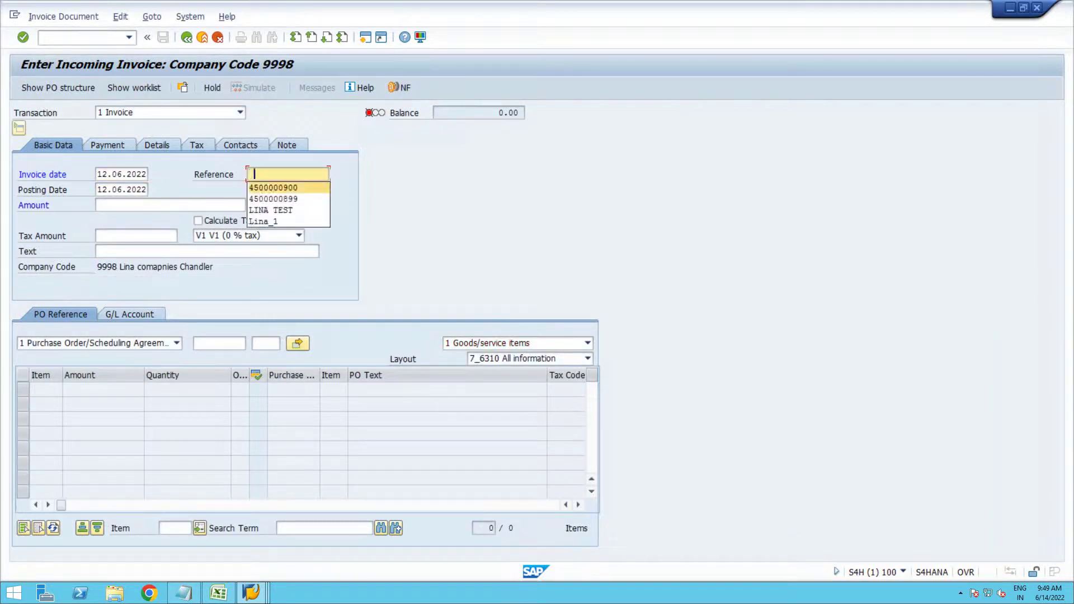
key(Return)
click(122, 190)
key(BackSpace)
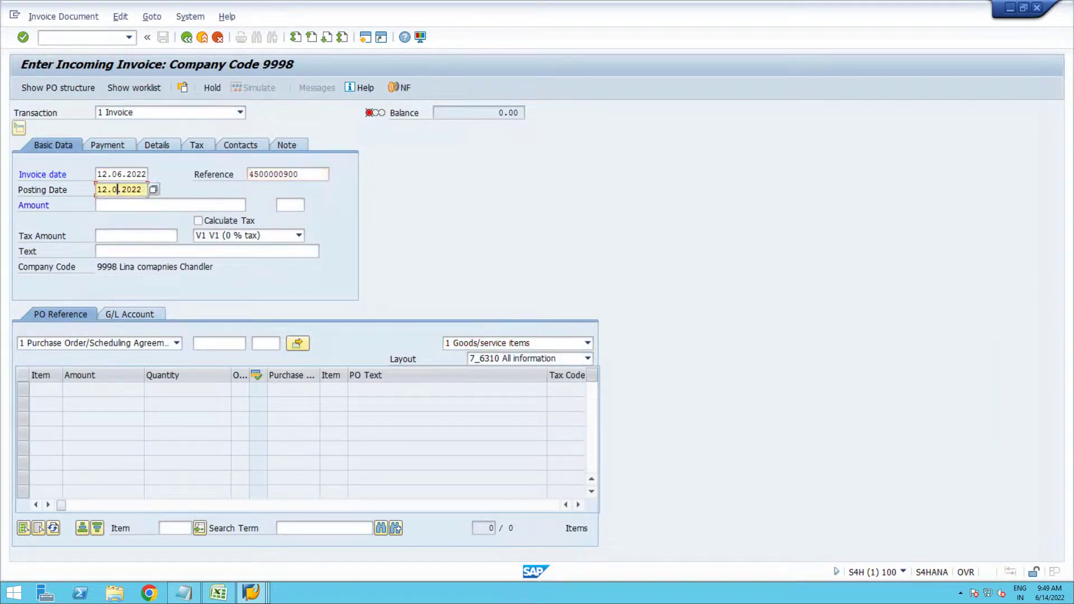
text(5)
Step: Load the HALB_3 item into the invoice by entering the stock transport order number as purchase order reference
click(198, 343)
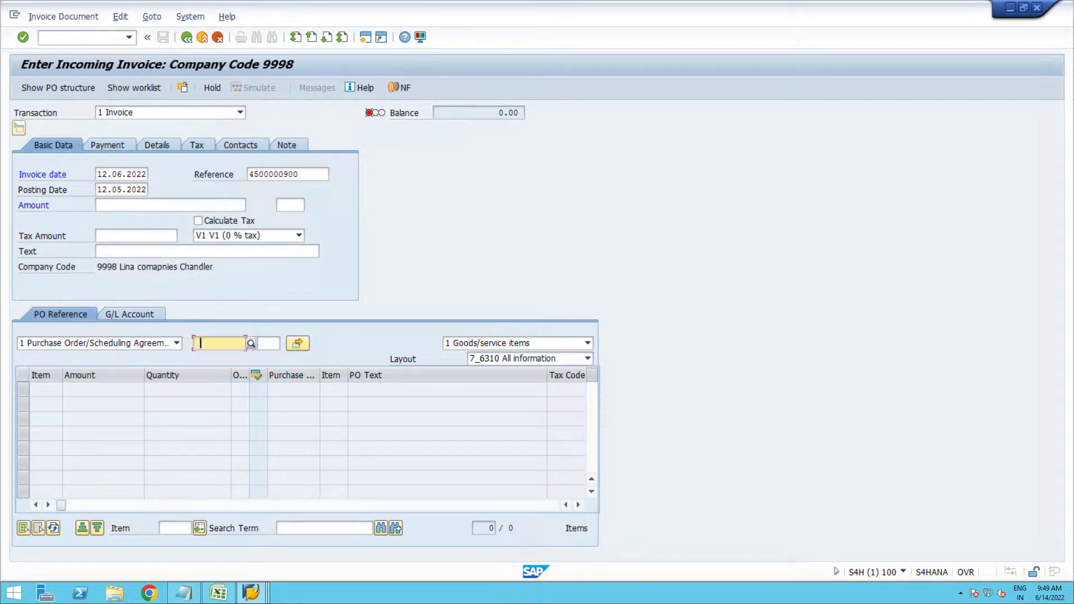
key(Down)
key(Return)
key(Return)
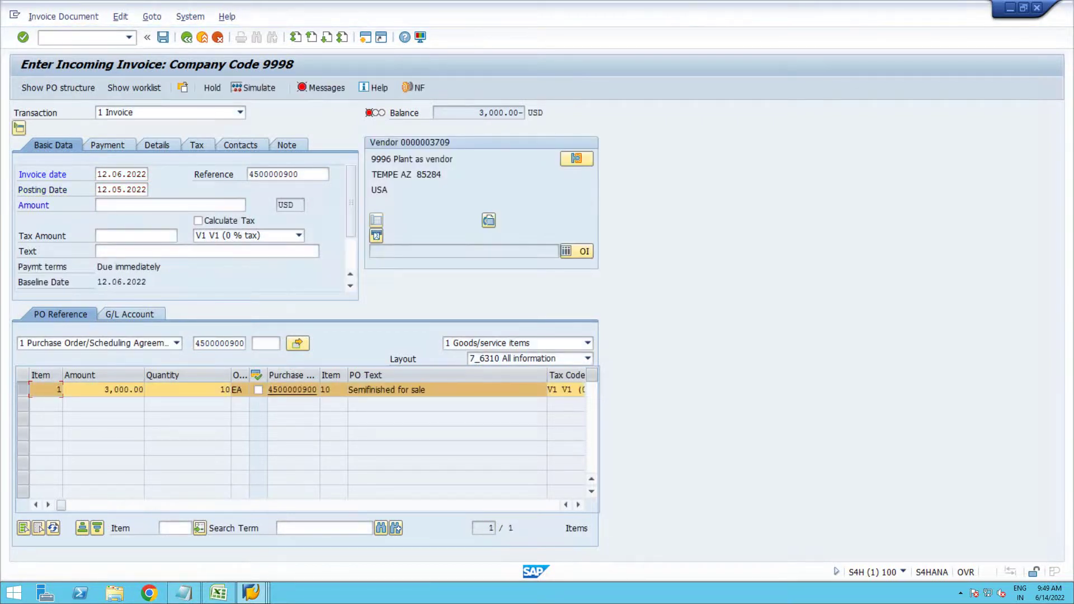
Step: Try to copy the invoice balance into the invoice amount
drag(479, 113, 505, 112)
key(ctrl+c)
click(500, 113)
click(117, 206)
key(ctrl+v)
key(Return)
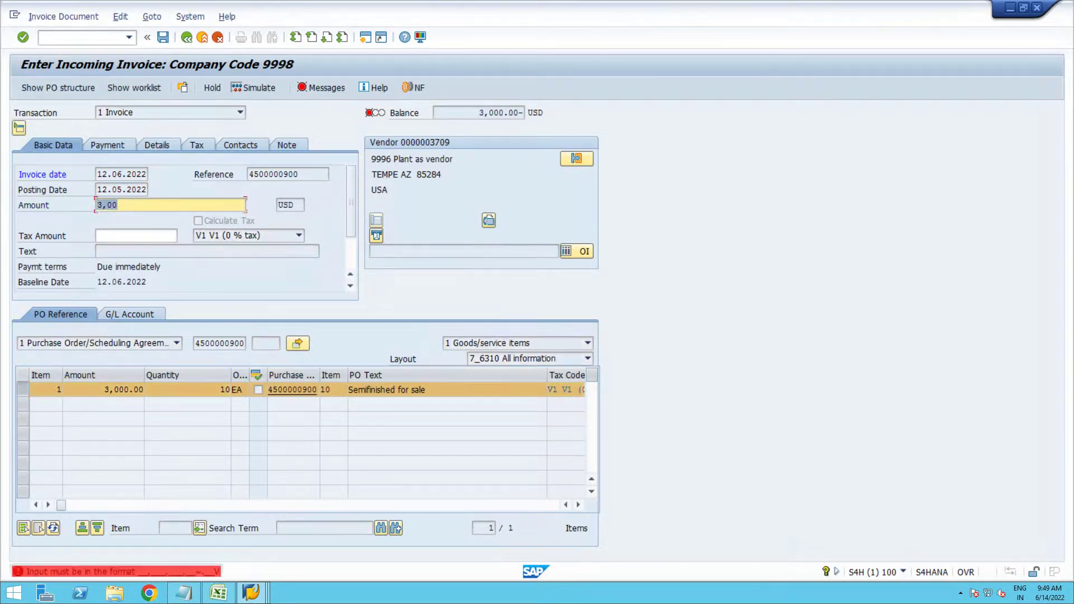
Step: Set the invoice amount to 3000 USD, and post the invoice from its simulation
text(3)
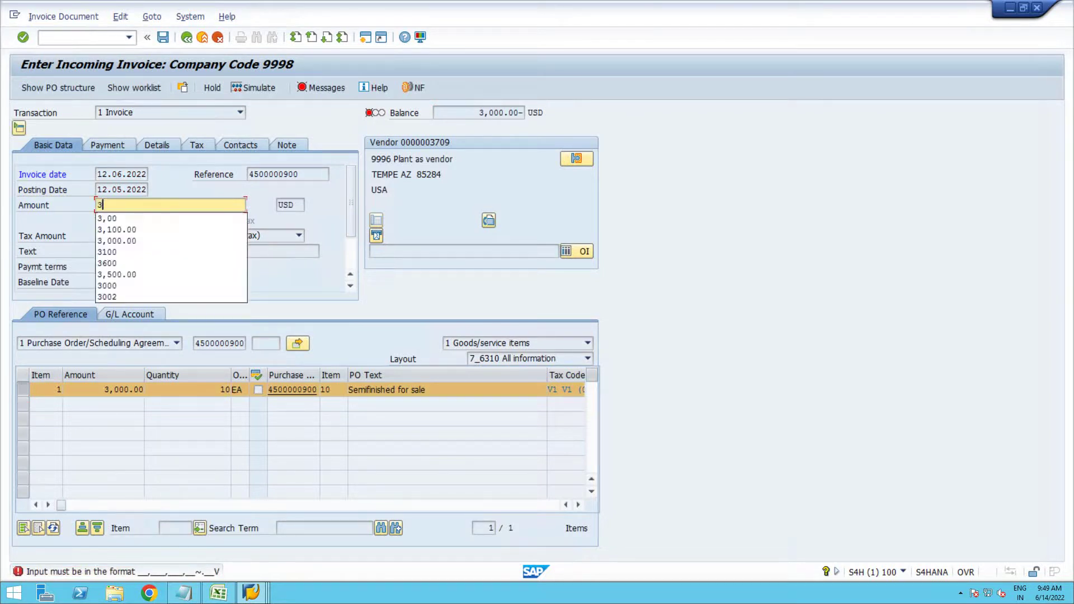
text(000)
key(Return)
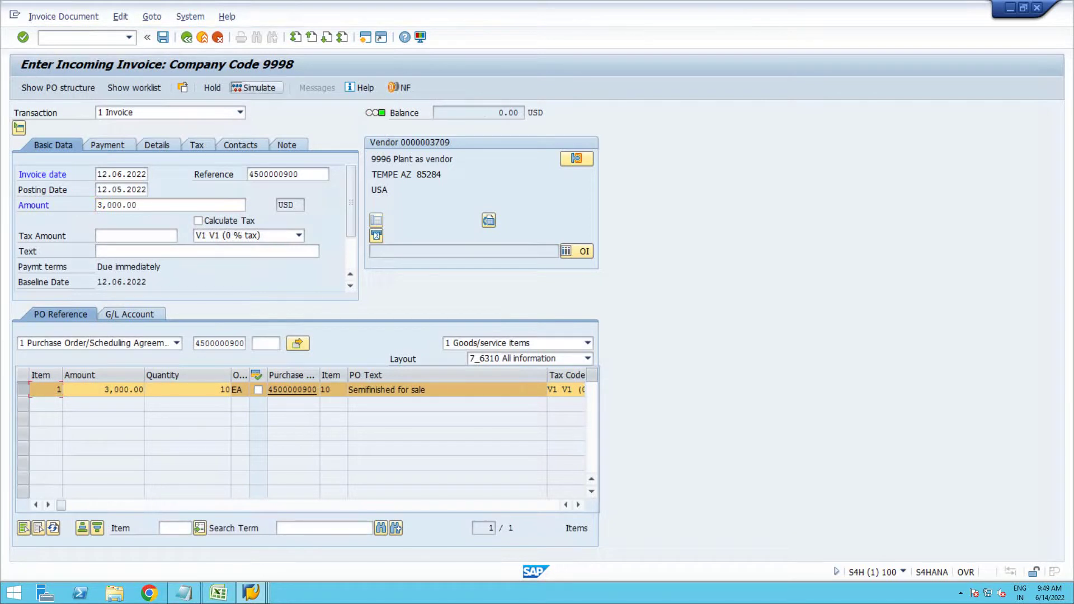
click(253, 88)
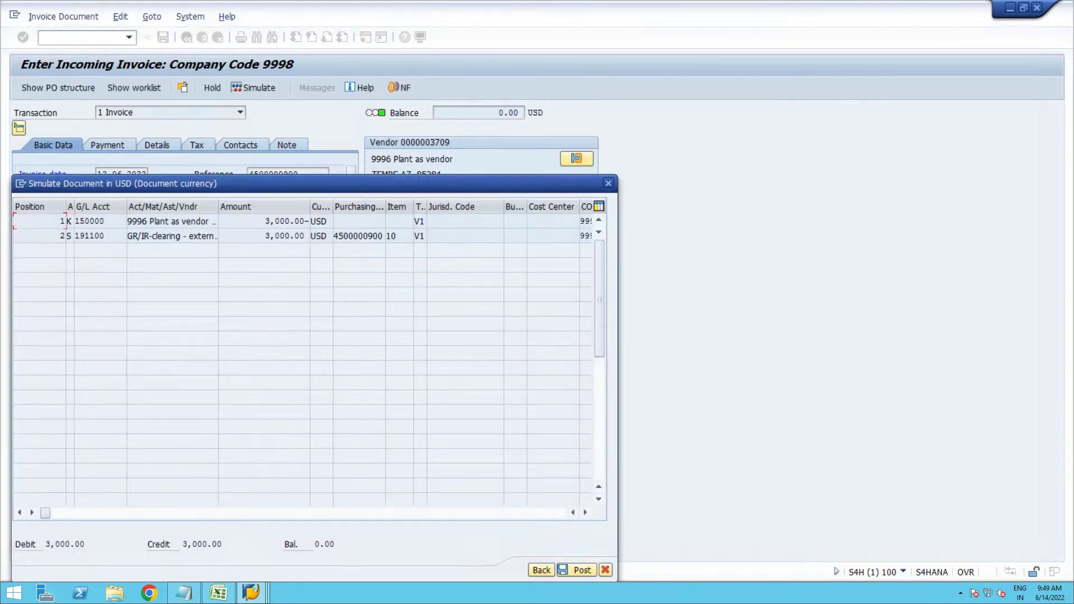
click(576, 570)
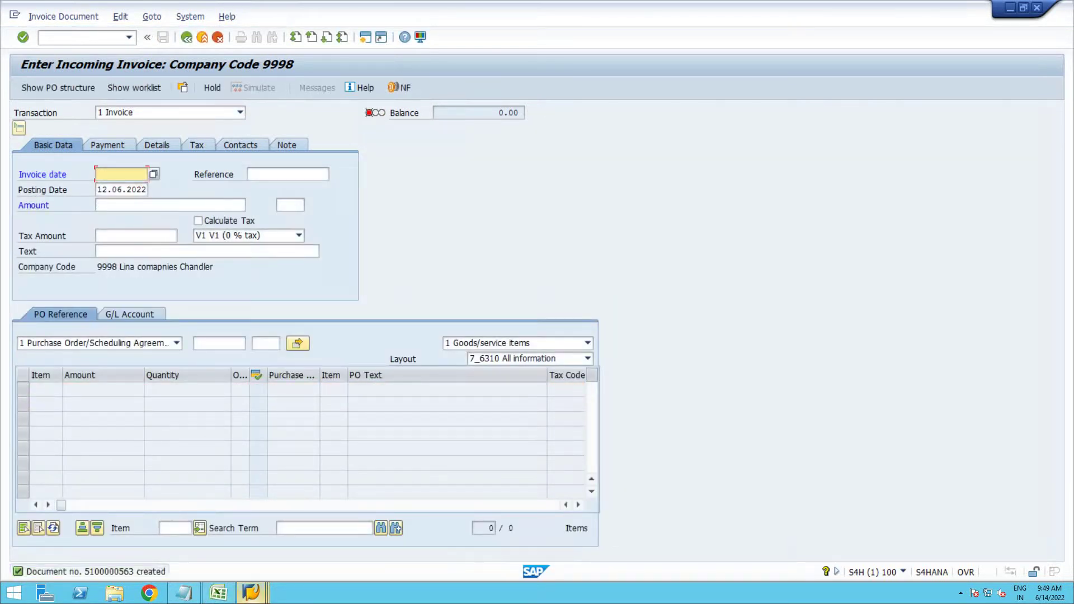
Step: Switch to the stock overview session and display the purchase order history of the HALB_3 stock transport order
mouse_move(251, 593)
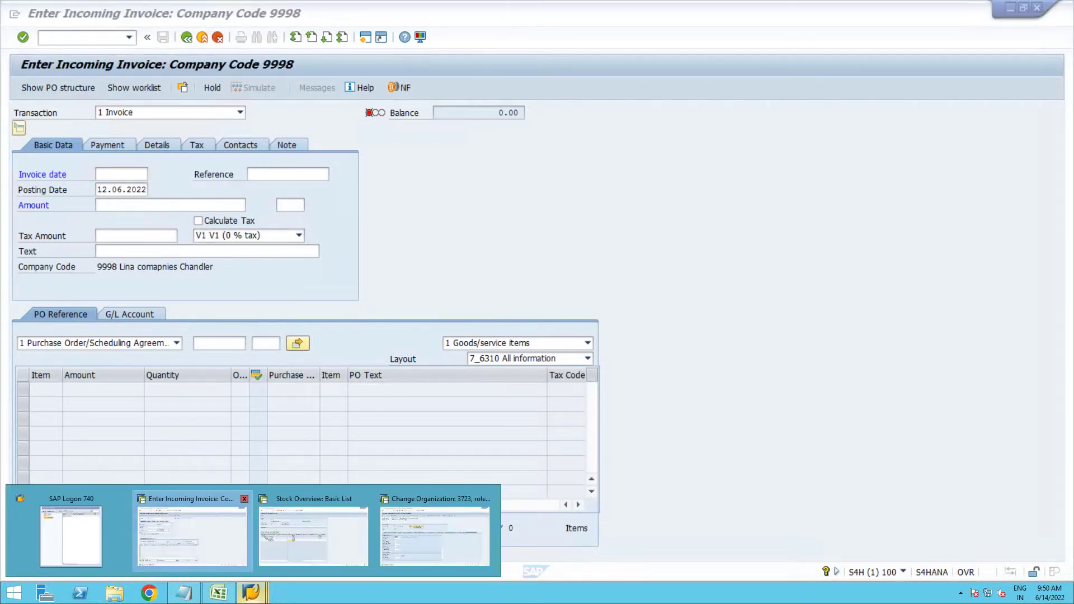
click(313, 534)
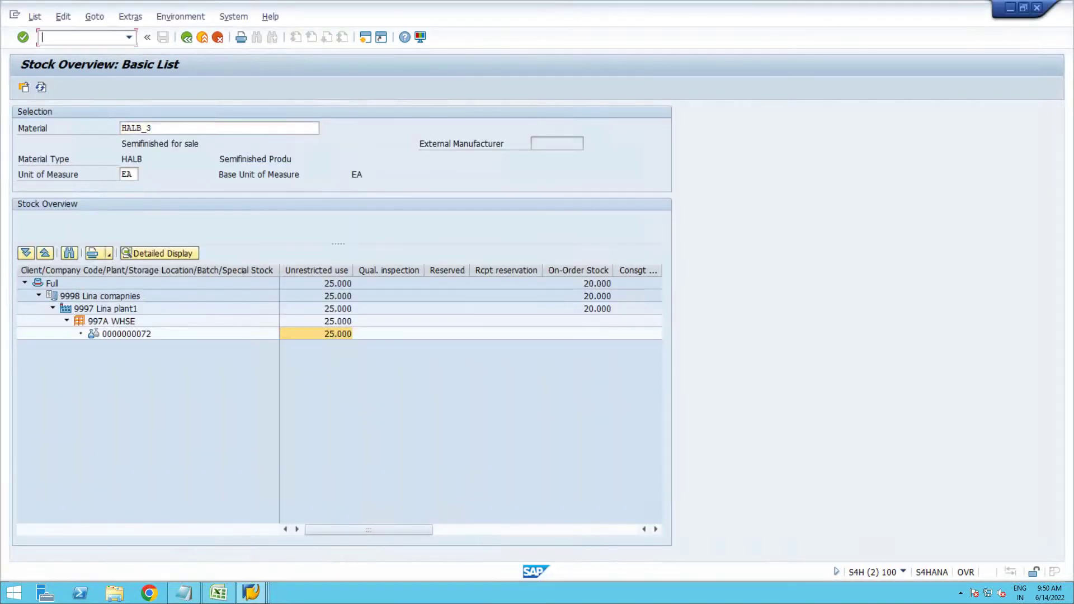
text(/nmigo)
key(Return)
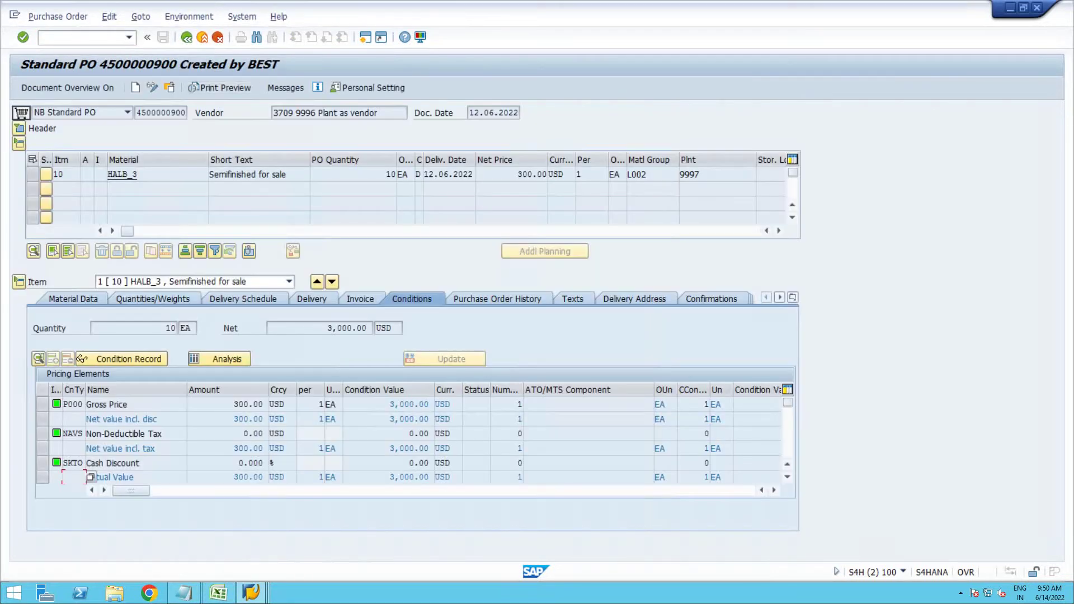
click(497, 299)
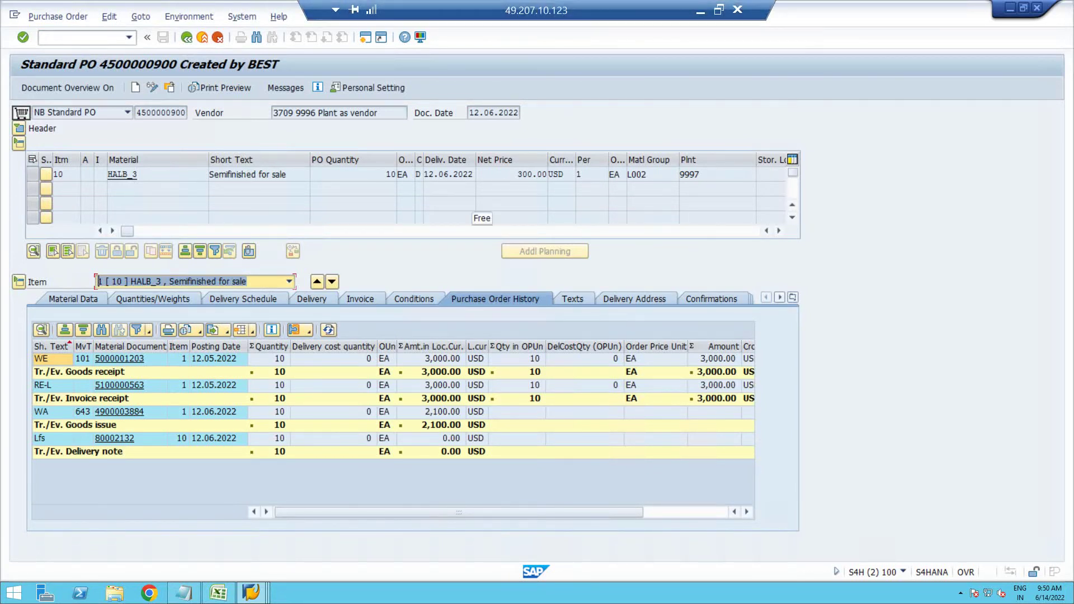
click(700, 10)
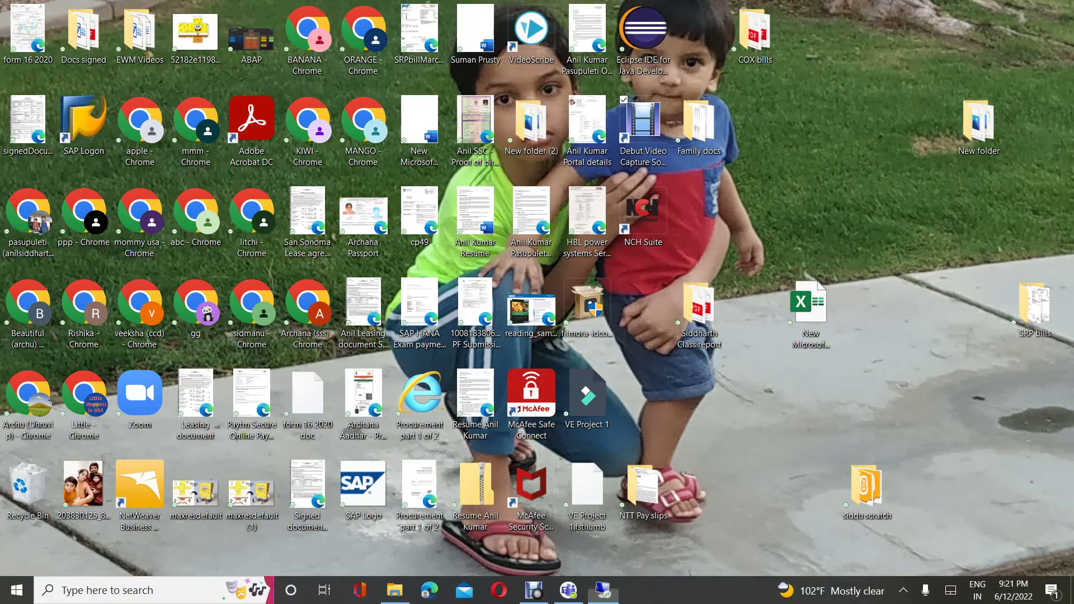
click(534, 590)
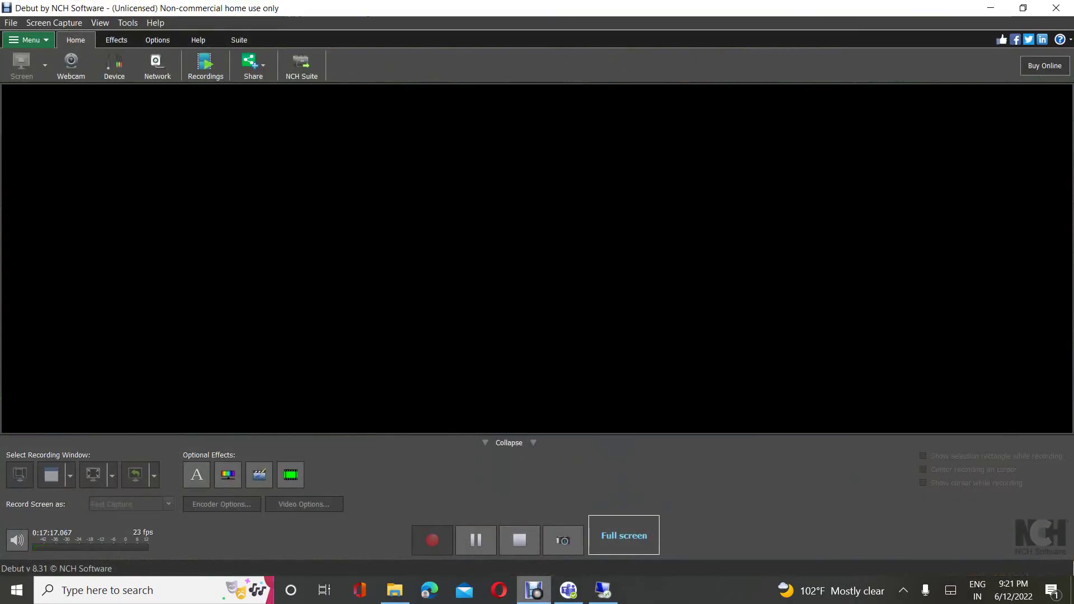